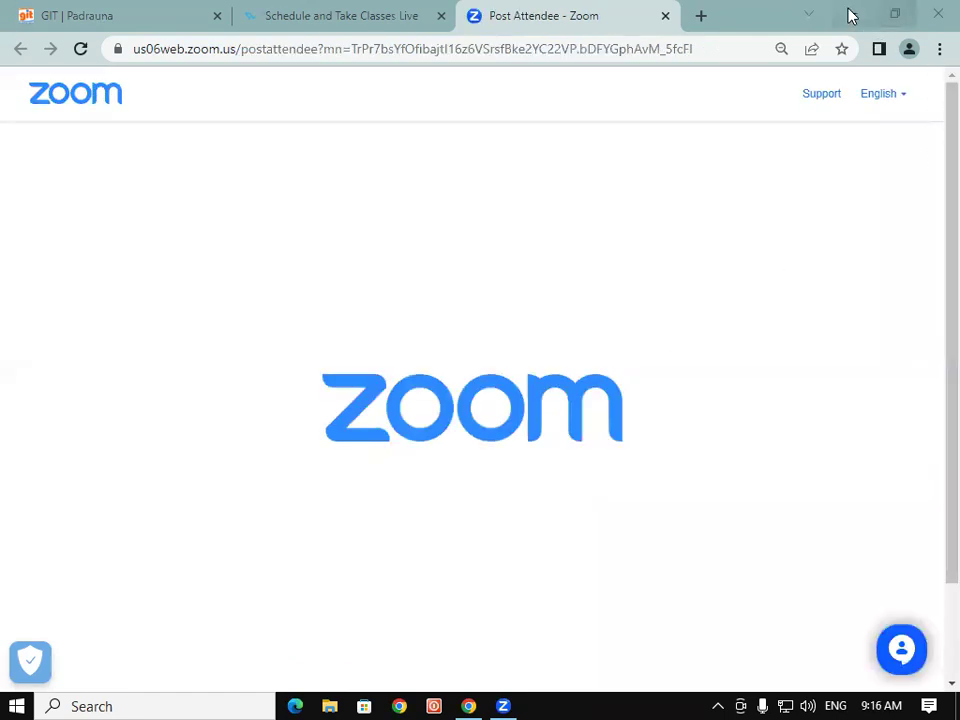
Step: Minimize the browser, launch Paint through a Windows search for PAINT, and close it again
click(849, 15)
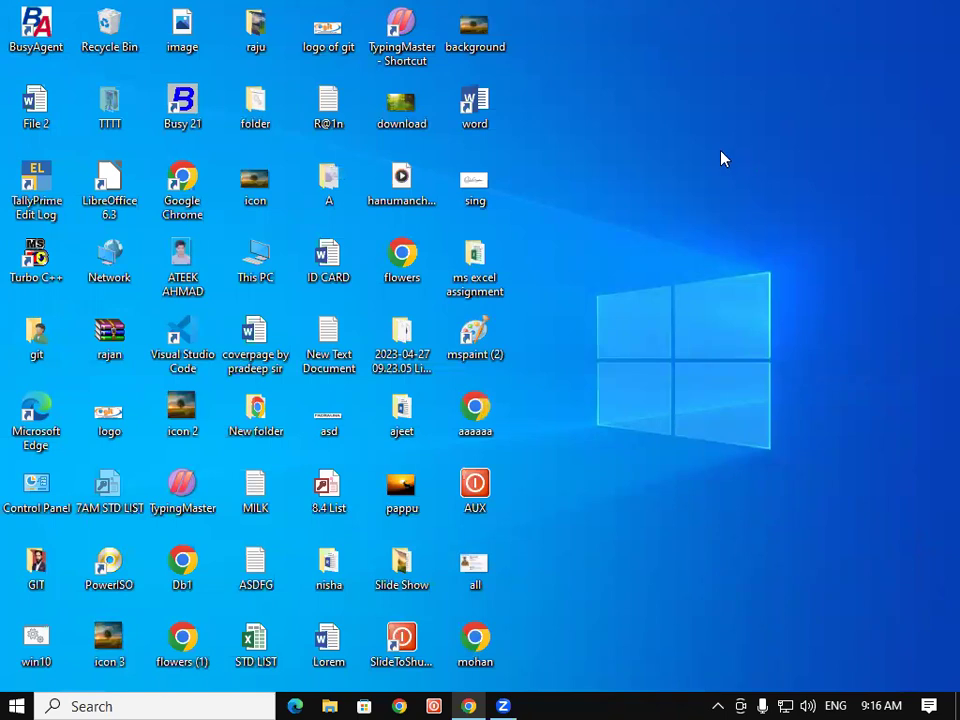
click(74, 699)
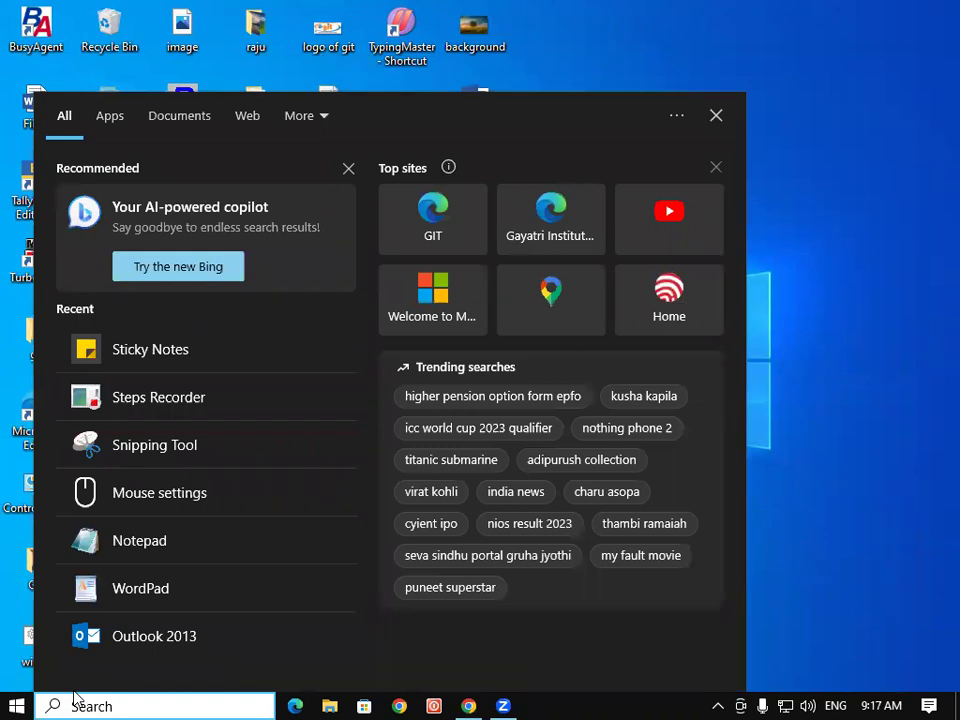
text(PAINT)
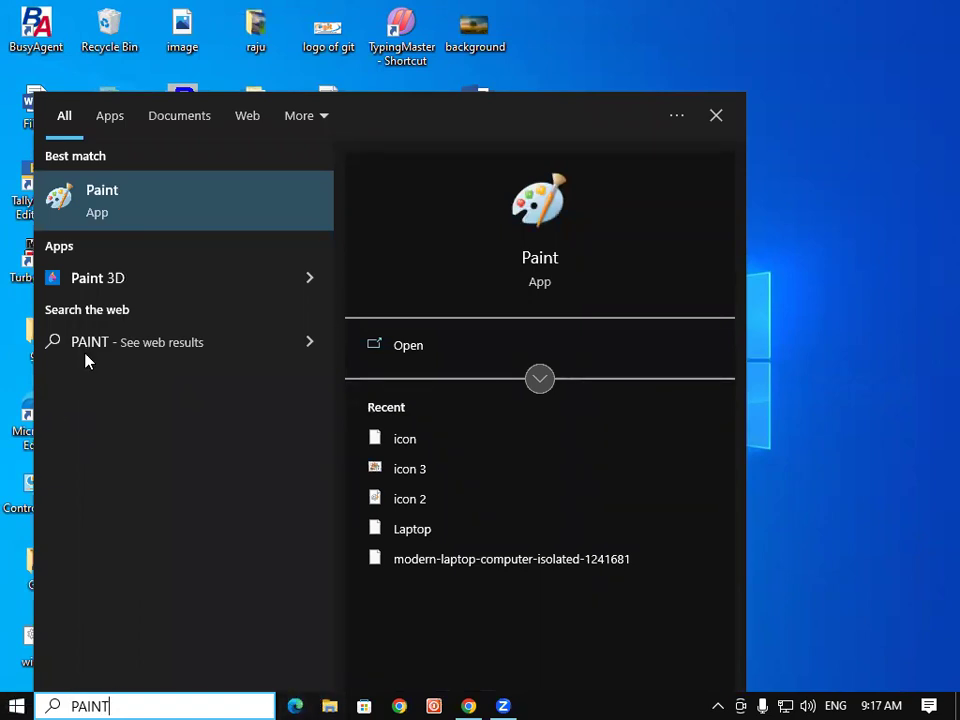
click(118, 214)
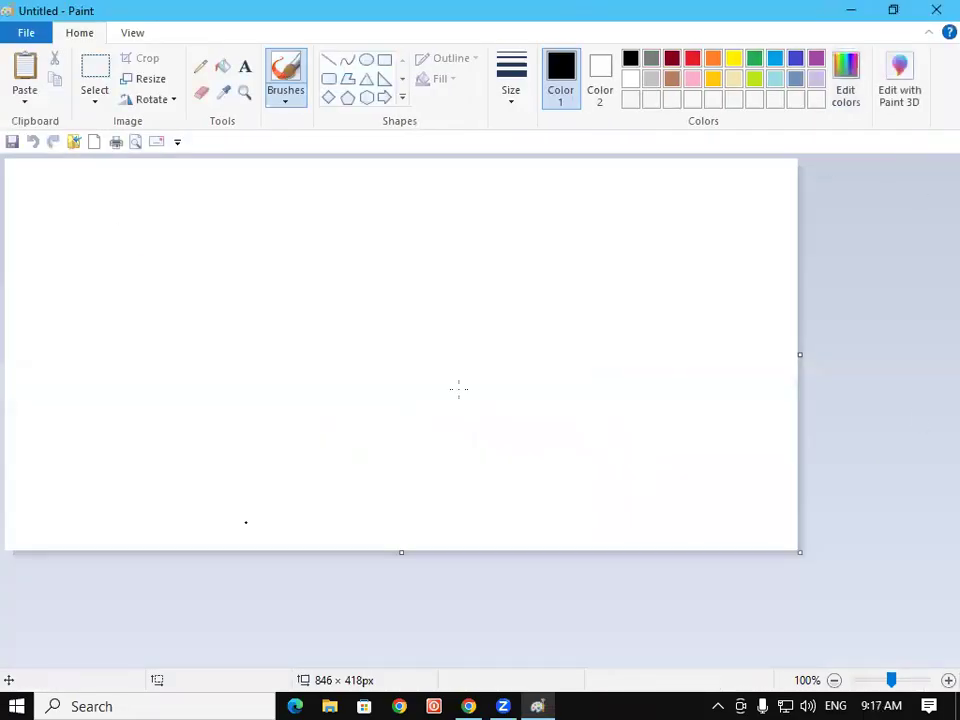
click(936, 10)
Step: Create a new bitmap image file on the desktop, keeping its default name
right_click(614, 97)
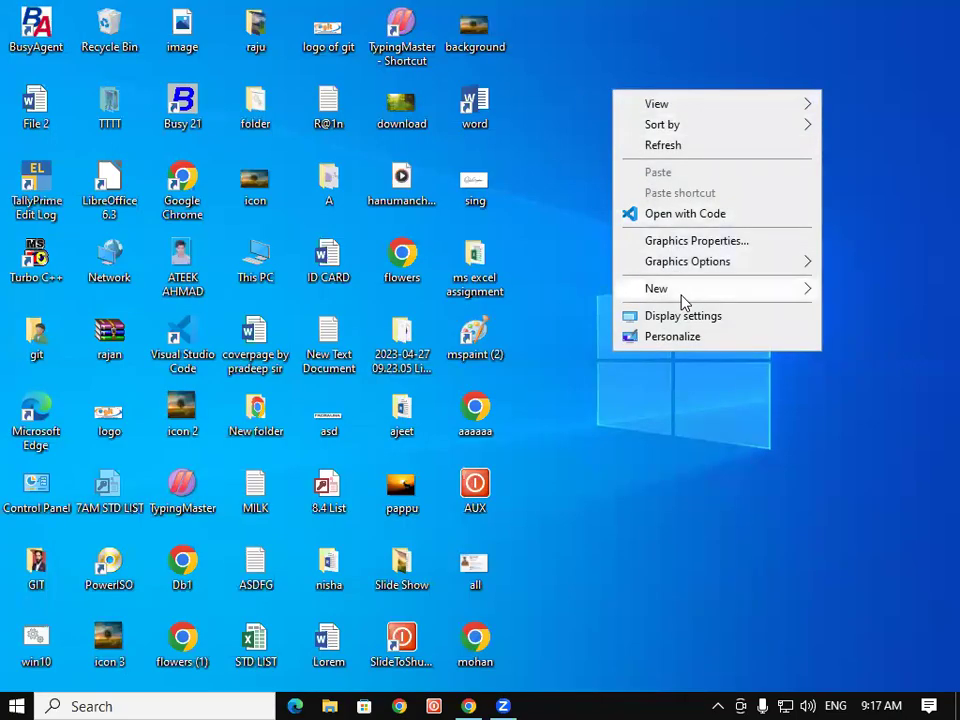
mouse_move(683, 301)
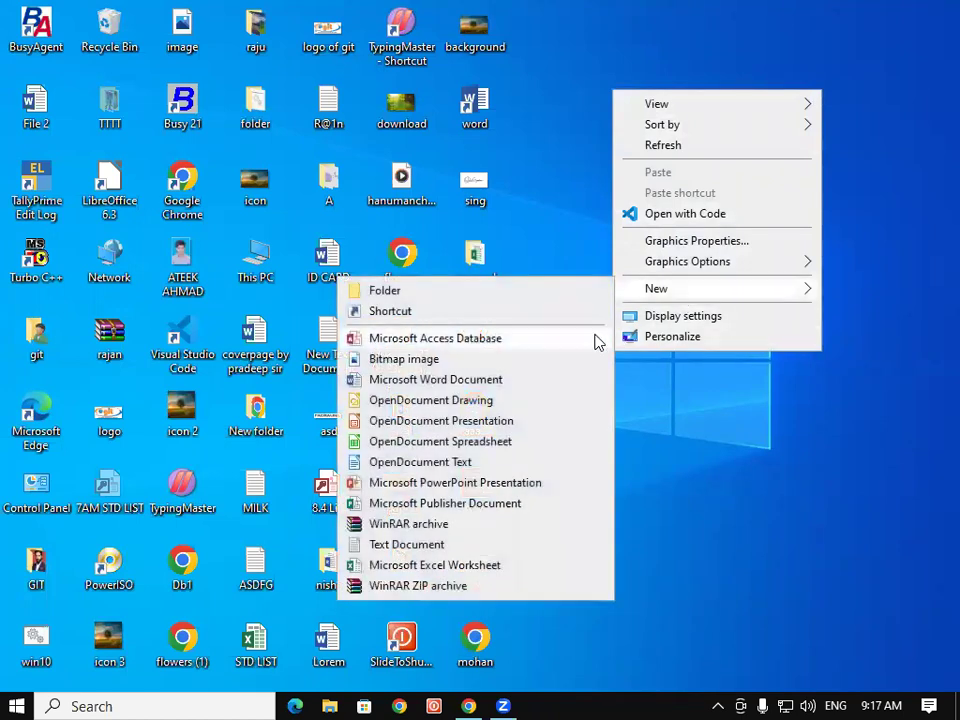
click(441, 361)
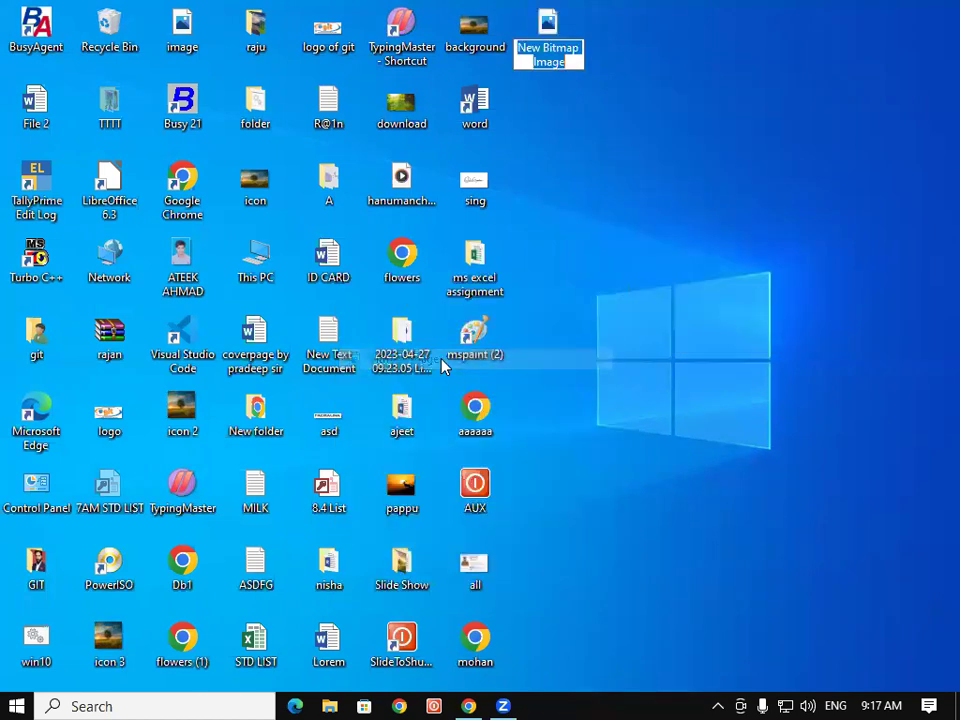
key(Return)
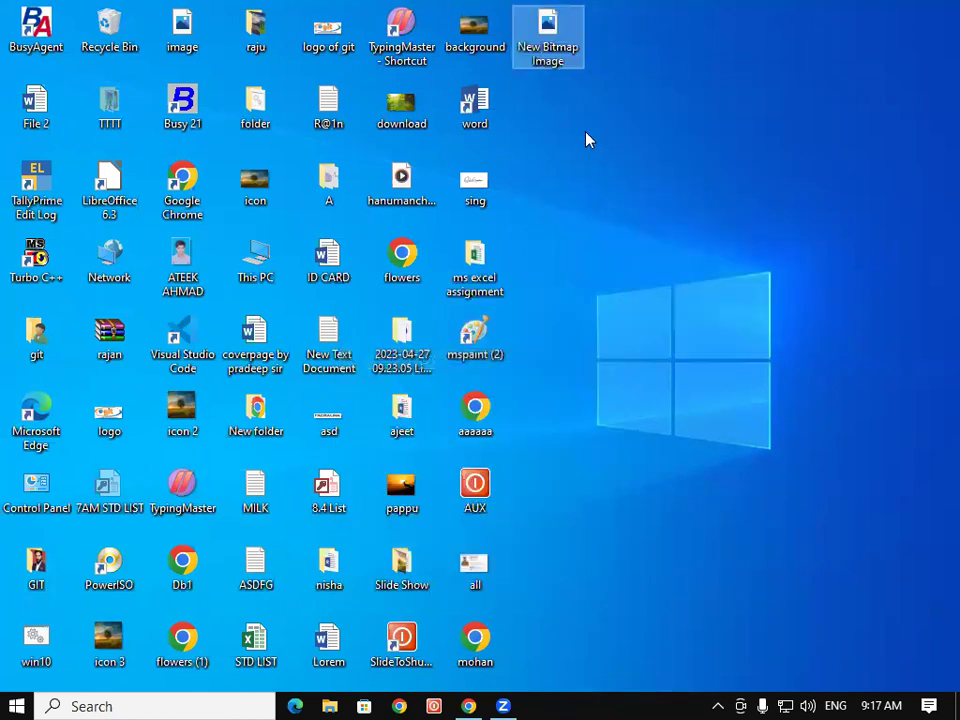
Step: Try opening the new bitmap image in the default viewer, and open it with Paint instead before closing it
double_click(550, 32)
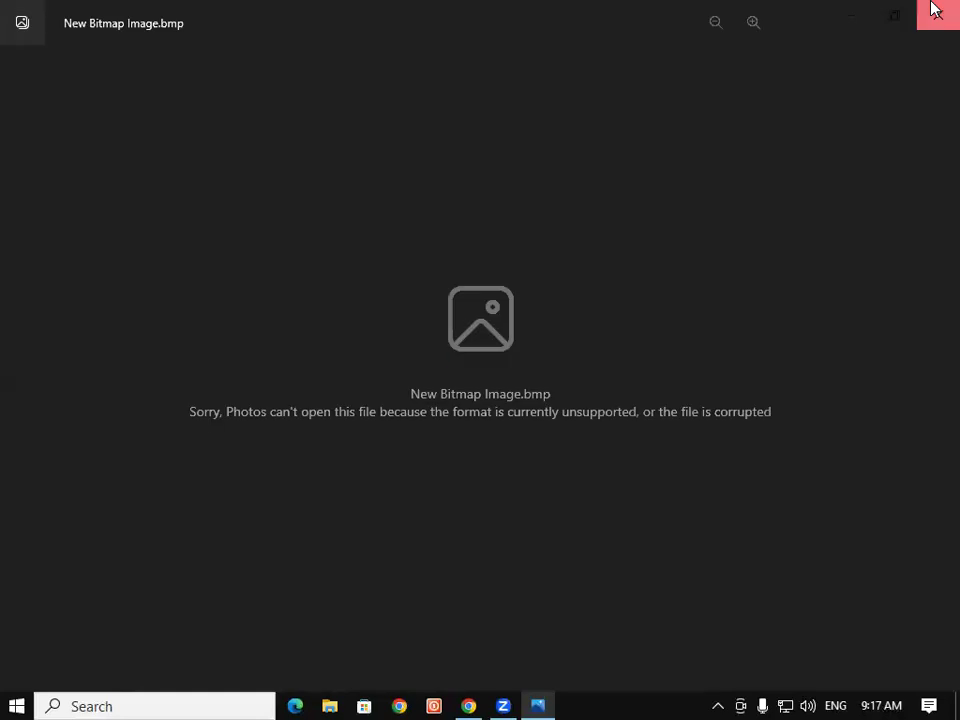
click(933, 10)
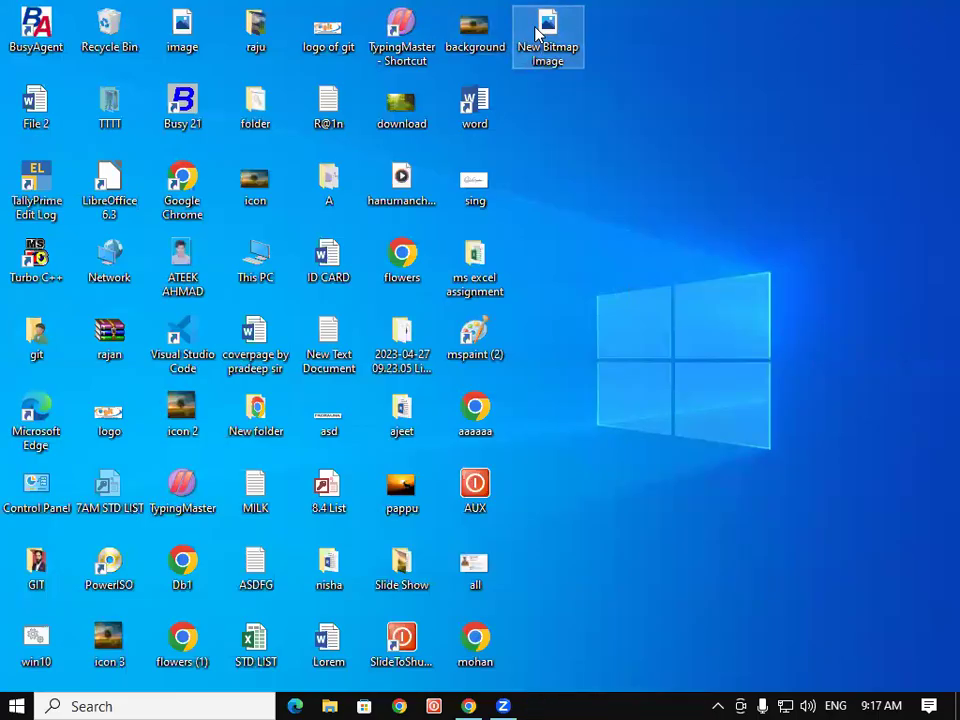
right_click(537, 33)
mouse_move(604, 362)
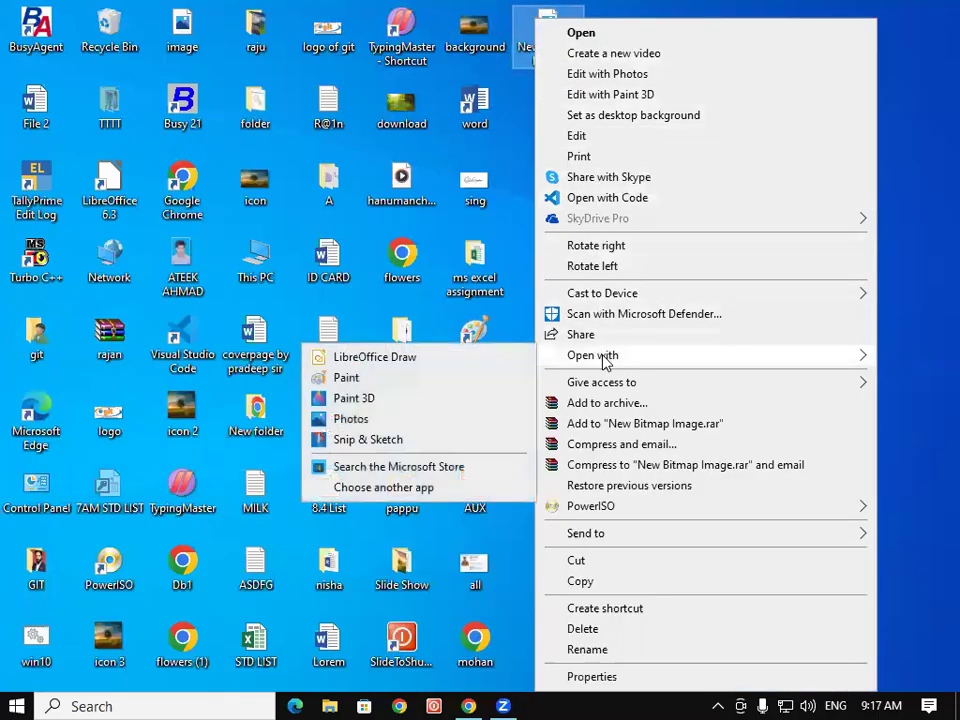
click(350, 378)
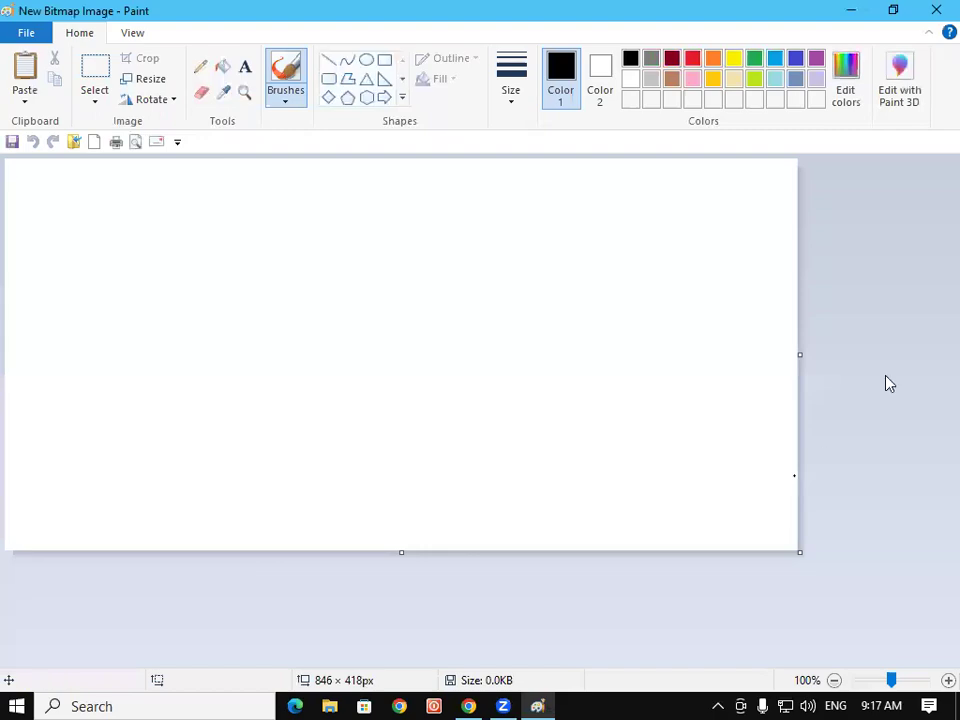
click(934, 9)
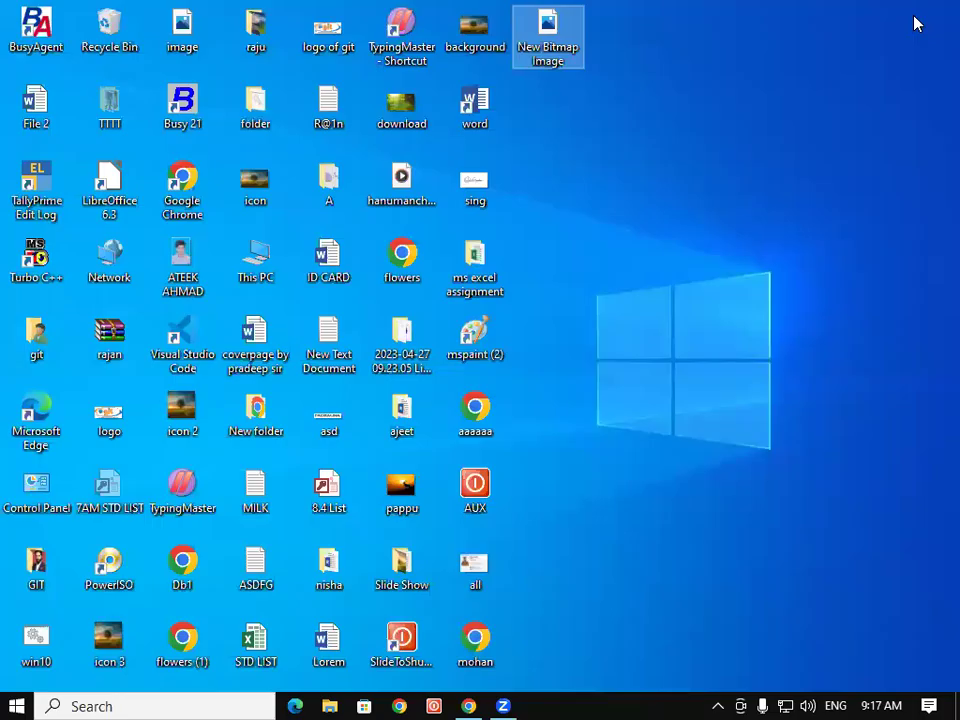
Step: Open the Run dialog, move it to the upper part of the desktop, and handwrite "ms Paint" in red below it
key(super+r)
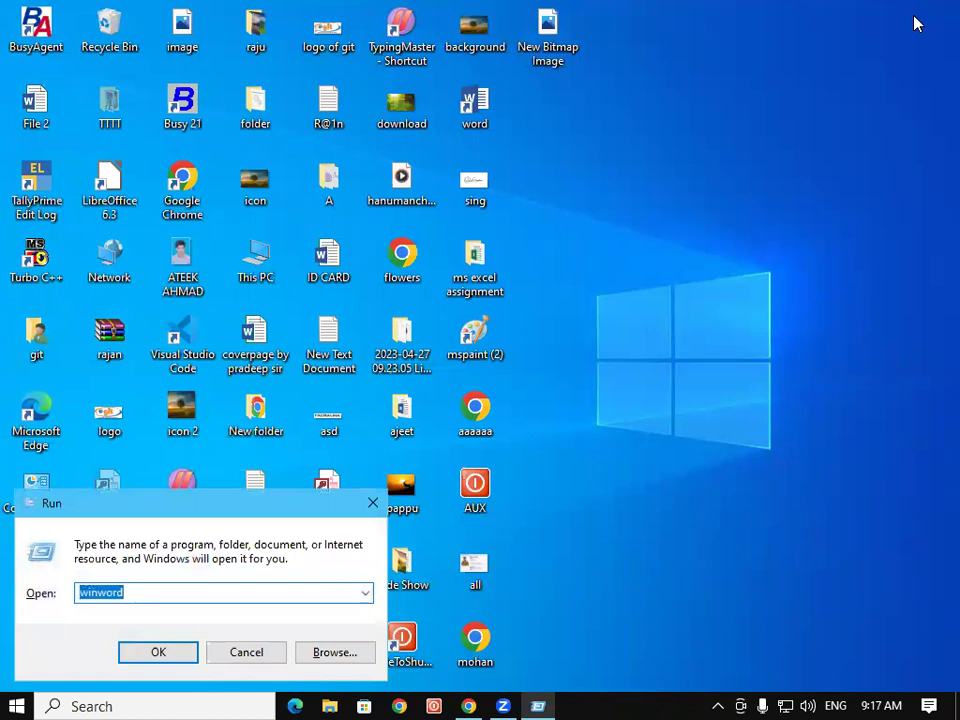
drag(141, 518, 400, 77)
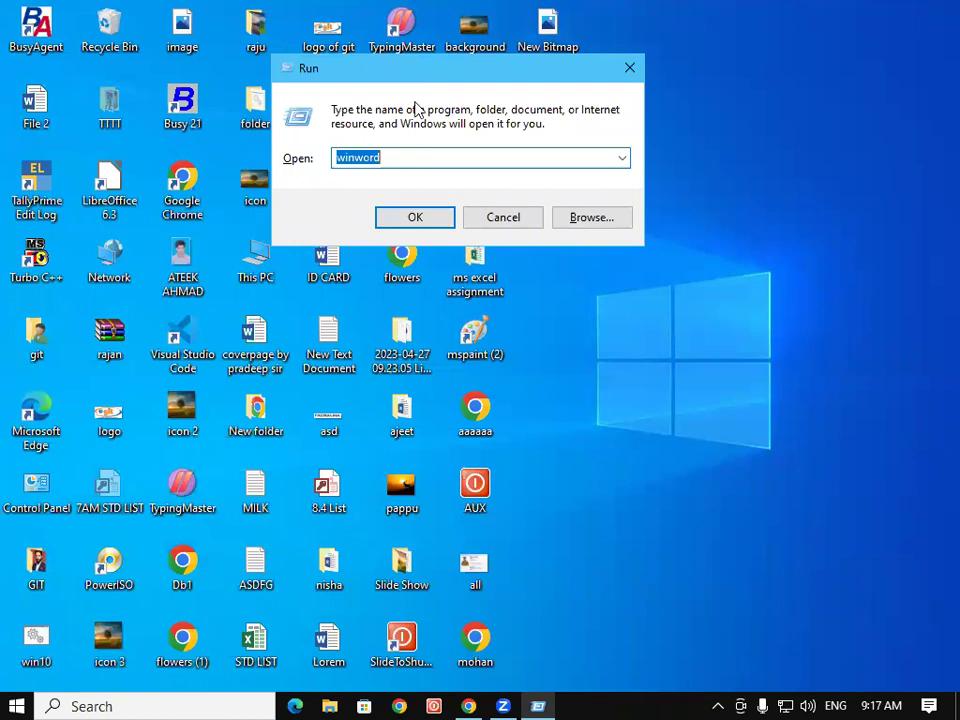
click(735, 616)
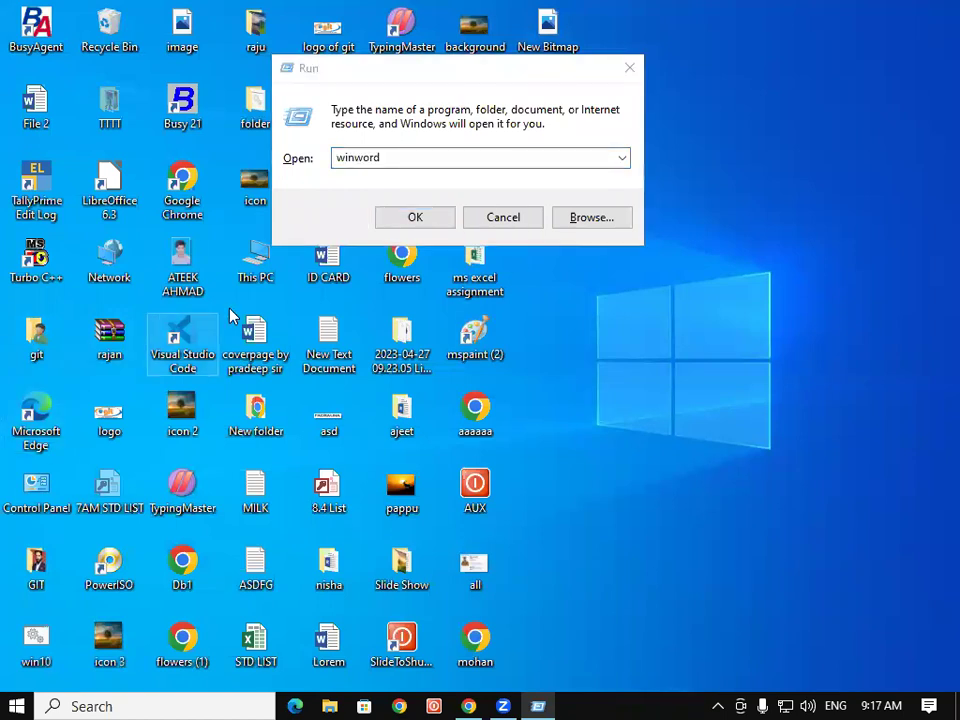
drag(492, 375, 610, 262)
drag(593, 305, 548, 352)
mouse_move(684, 335)
mouse_down()
mouse_move(692, 210)
mouse_move(688, 262)
mouse_up()
mouse_move(772, 258)
mouse_down()
mouse_move(825, 210)
mouse_move(848, 255)
mouse_move(880, 150)
mouse_move(876, 205)
mouse_move(905, 160)
mouse_up()
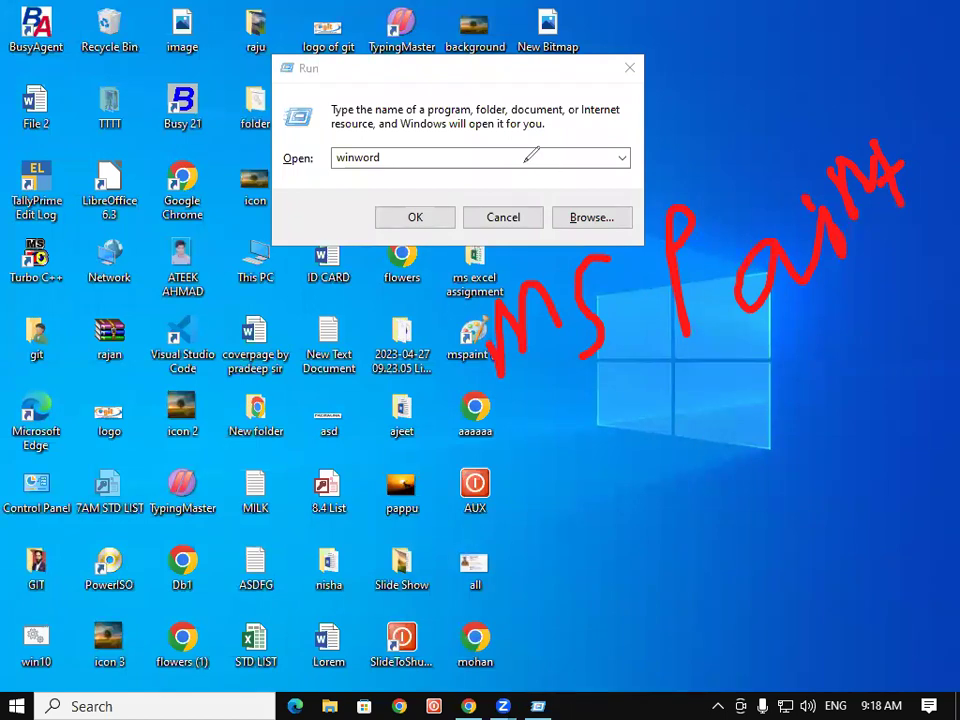
Step: Replace the Run dialog's entry with mspaint and launch Paint from it
click(391, 160)
key(BackSpace)
key(BackSpace)
key(BackSpace)
key(BackSpace)
key(BackSpace)
key(BackSpace)
key(BackSpace)
text(mspa)
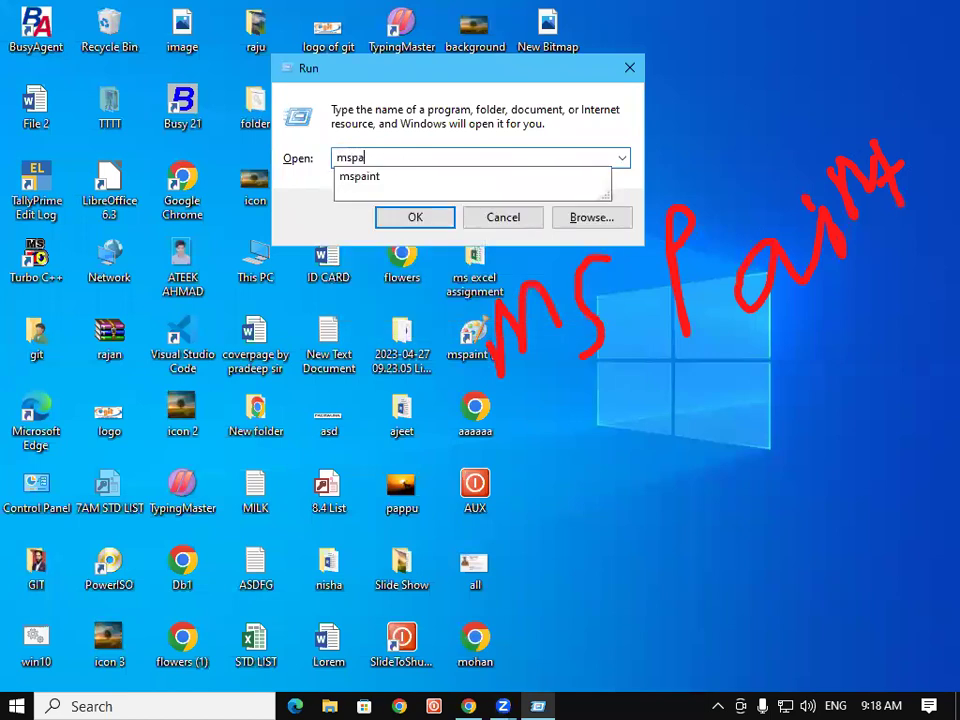
key(Down)
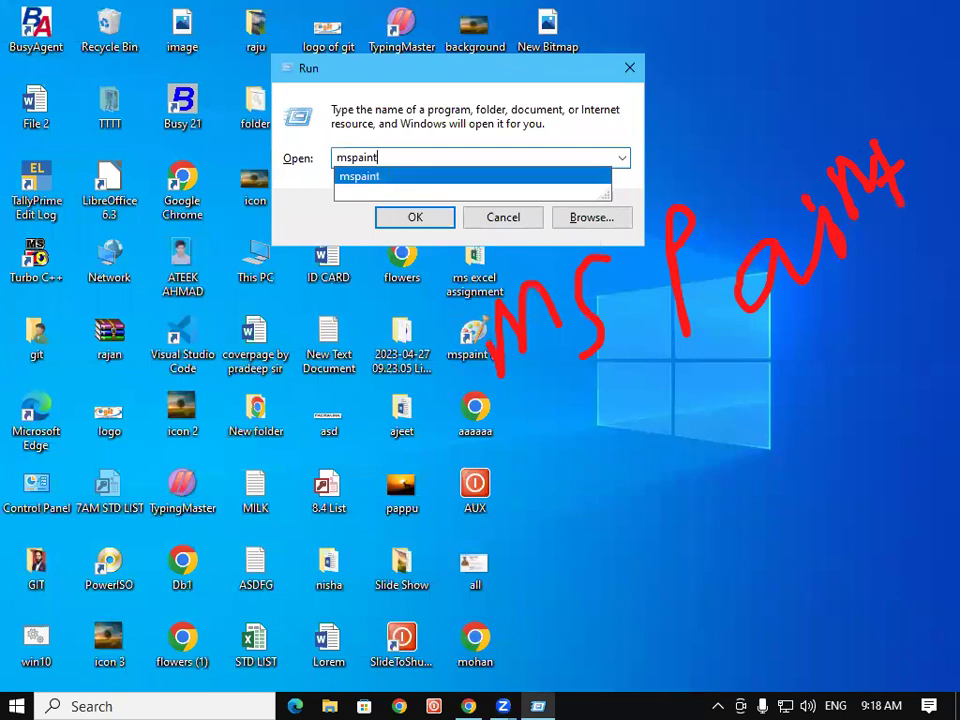
click(410, 218)
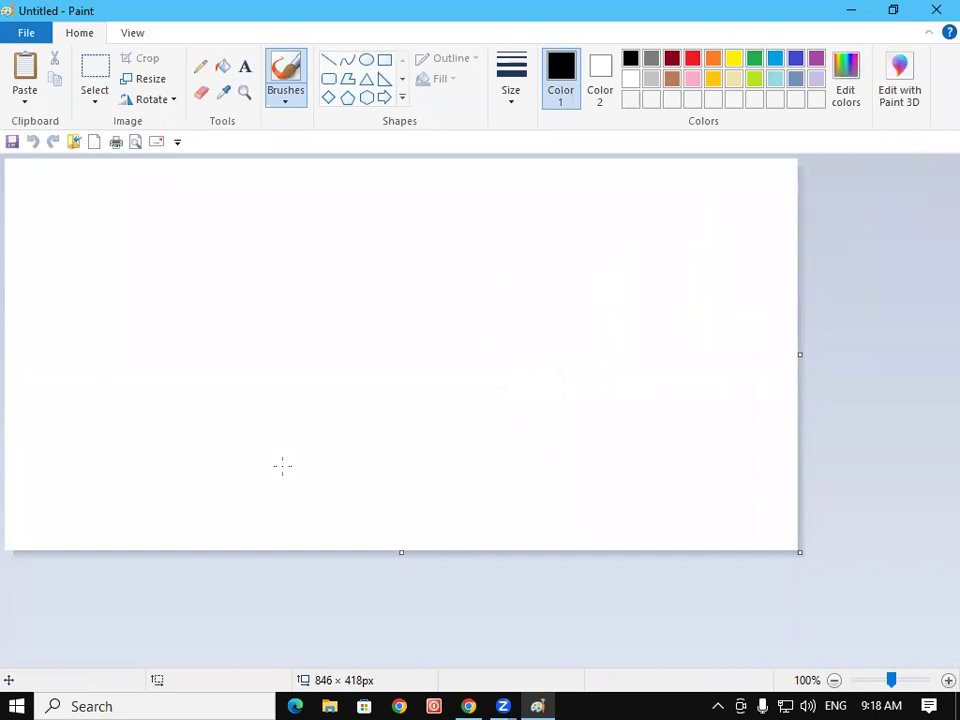
Step: Outline the Paint window's title, its window control buttons, and the whole ribbon area in red annotation strokes
mouse_move(6, 5)
mouse_down()
mouse_move(86, 28)
mouse_move(109, 19)
mouse_move(2, 5)
mouse_up()
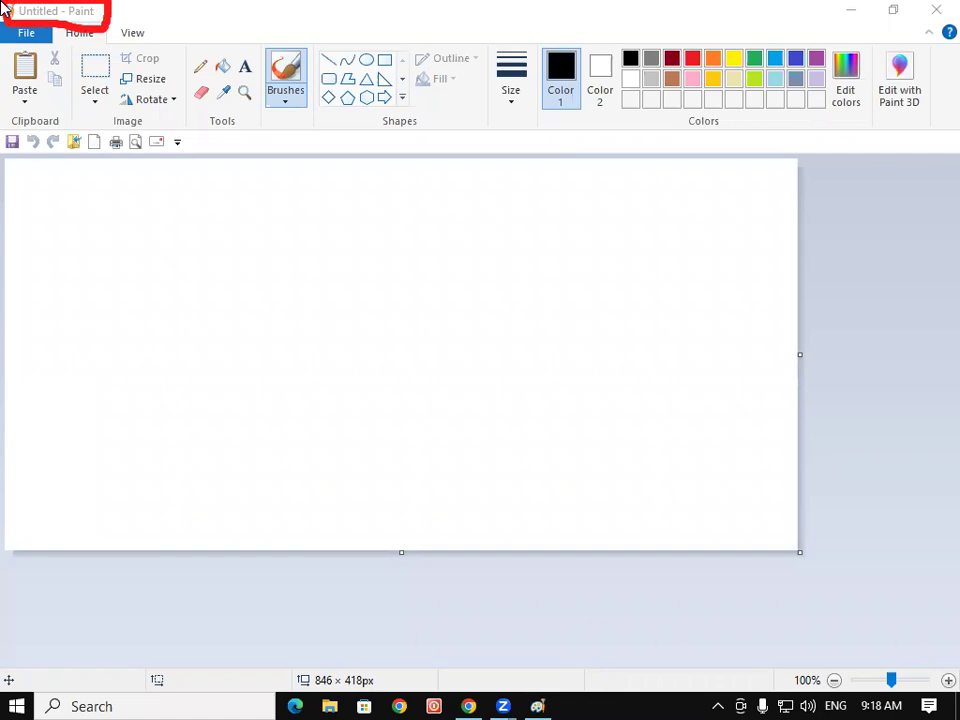
mouse_move(822, 20)
mouse_down()
mouse_move(822, 42)
mouse_move(955, 4)
mouse_move(876, 14)
mouse_move(838, 2)
mouse_up()
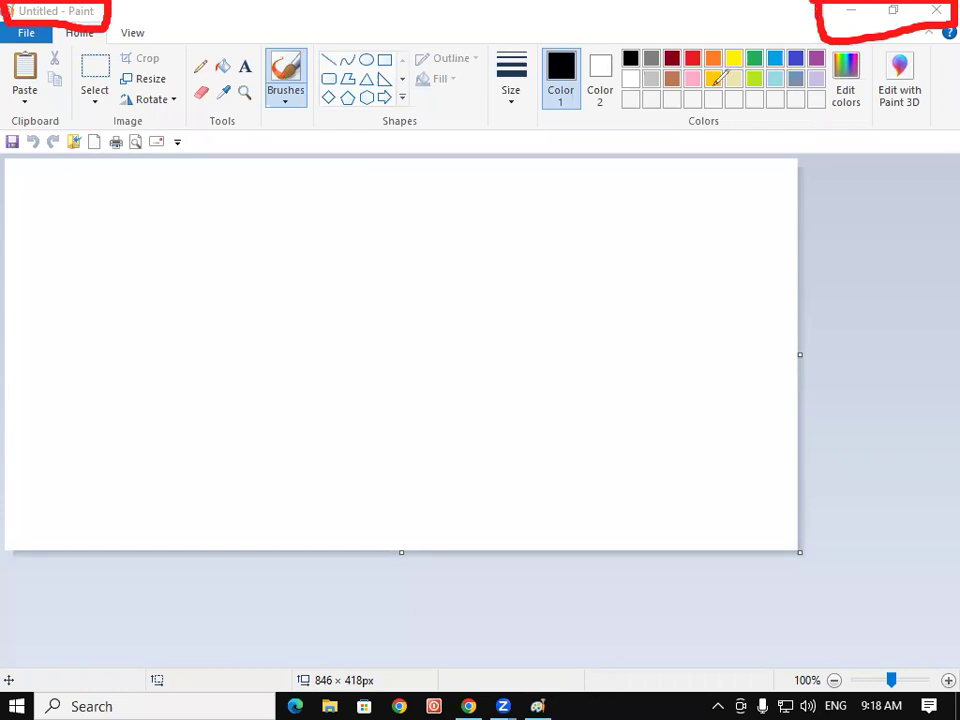
mouse_move(4, 28)
mouse_down()
mouse_move(10, 10)
mouse_move(12, 150)
mouse_move(115, 168)
mouse_move(950, 165)
mouse_move(942, 50)
mouse_move(700, 24)
mouse_move(76, 22)
mouse_up()
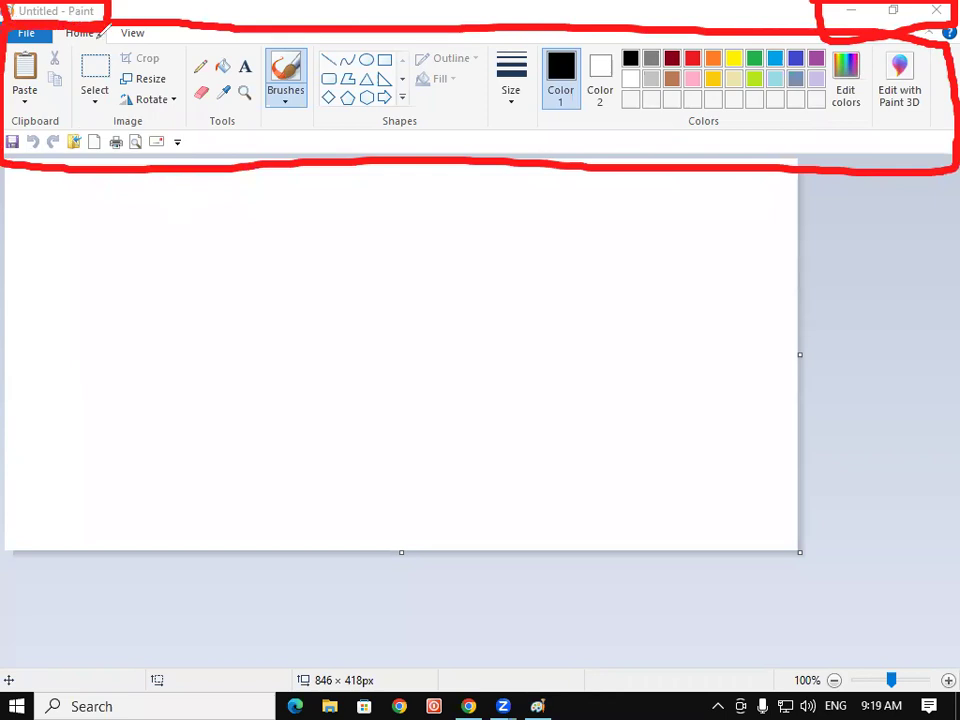
Step: Draw a red arrow from the outlined title down onto the canvas and handwrite the label "Title" at its tip
drag(73, 22, 60, 230)
drag(60, 230, 85, 203)
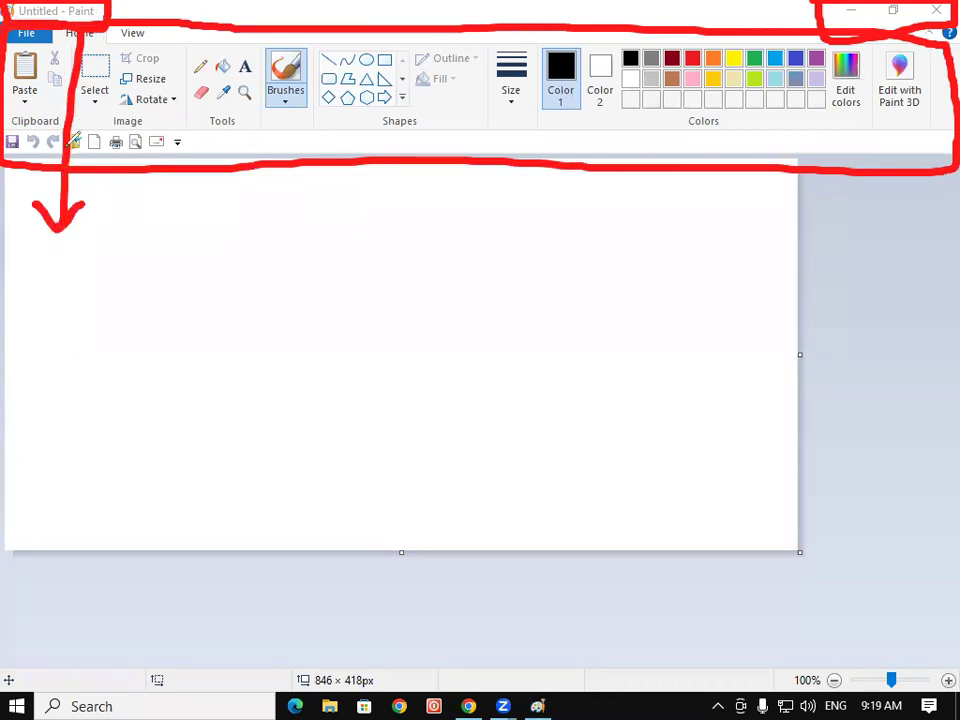
mouse_move(32, 281)
mouse_down()
mouse_move(84, 256)
mouse_move(70, 318)
mouse_move(97, 306)
mouse_up()
mouse_move(106, 256)
mouse_down()
mouse_move(112, 300)
mouse_move(126, 268)
mouse_move(138, 288)
mouse_up()
mouse_move(138, 272)
mouse_down()
mouse_move(158, 248)
mouse_move(144, 263)
mouse_move(171, 282)
mouse_up()
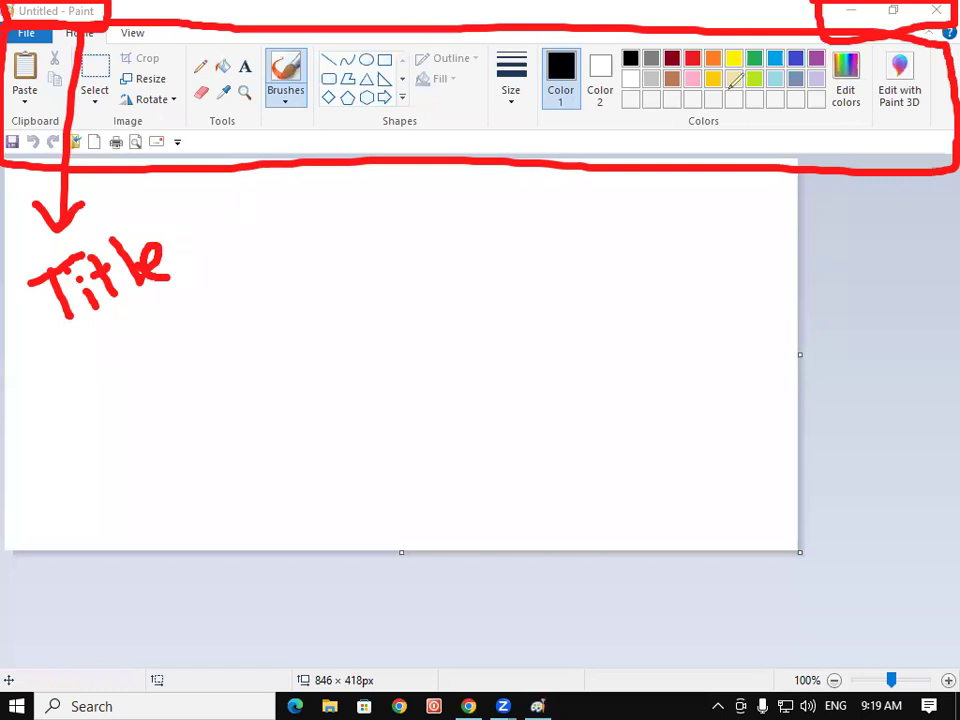
Step: Draw a red arrow from the outlined window control buttons onto the canvas and handwrite the label "Control" below it
mouse_move(870, 30)
mouse_down()
mouse_move(708, 255)
mouse_move(703, 222)
mouse_move(706, 265)
mouse_up()
drag(706, 265, 748, 252)
mouse_move(668, 298)
mouse_down()
mouse_move(660, 326)
mouse_move(683, 334)
mouse_move(700, 302)
mouse_move(742, 312)
mouse_up()
mouse_move(752, 262)
mouse_down()
mouse_move(747, 298)
mouse_move(760, 278)
mouse_move(768, 295)
mouse_move(765, 260)
mouse_move(802, 257)
mouse_move(815, 282)
mouse_move(859, 285)
mouse_up()
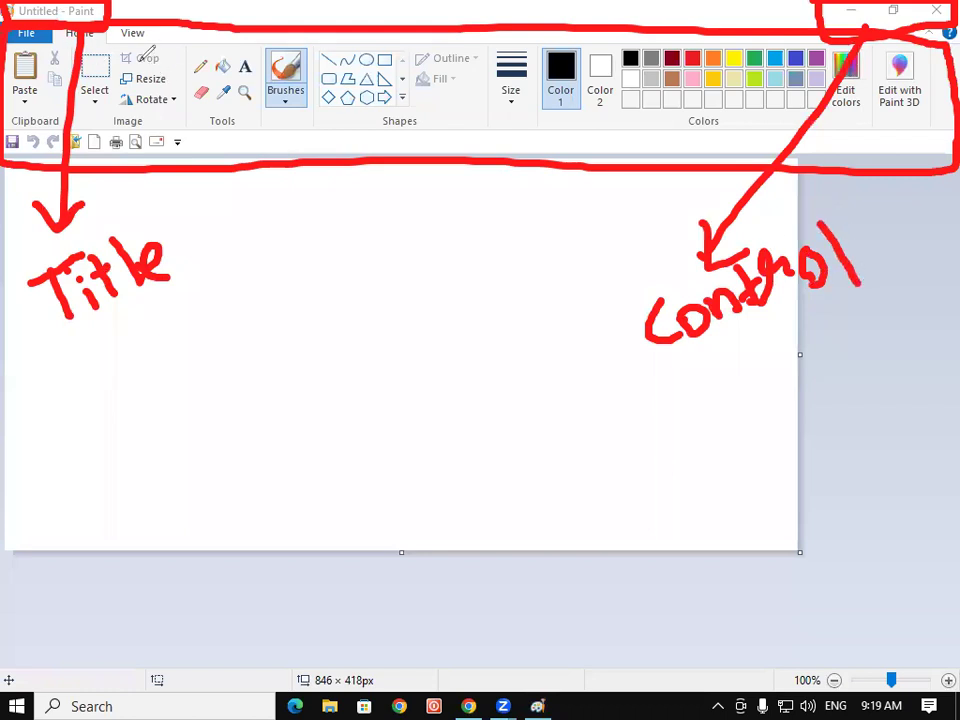
Step: Draw a red arrow from the View tab down to the canvas and handwrite the label "Tab" at its tip
mouse_move(135, 34)
mouse_down()
mouse_move(247, 290)
mouse_move(227, 288)
mouse_move(258, 262)
mouse_up()
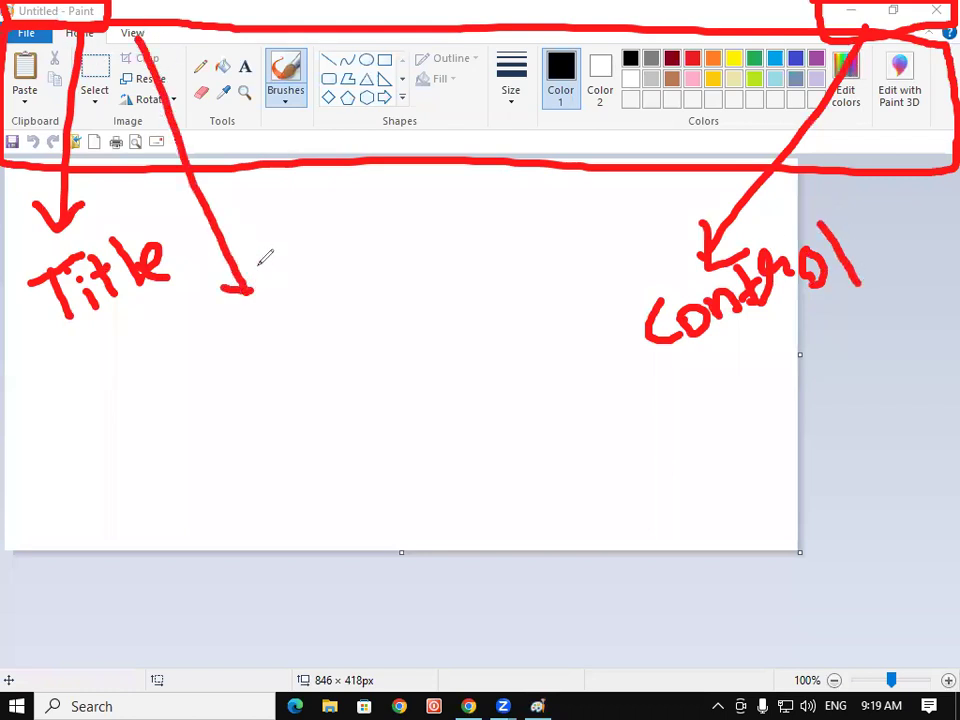
mouse_move(232, 322)
mouse_down()
mouse_move(273, 303)
mouse_move(261, 351)
mouse_up()
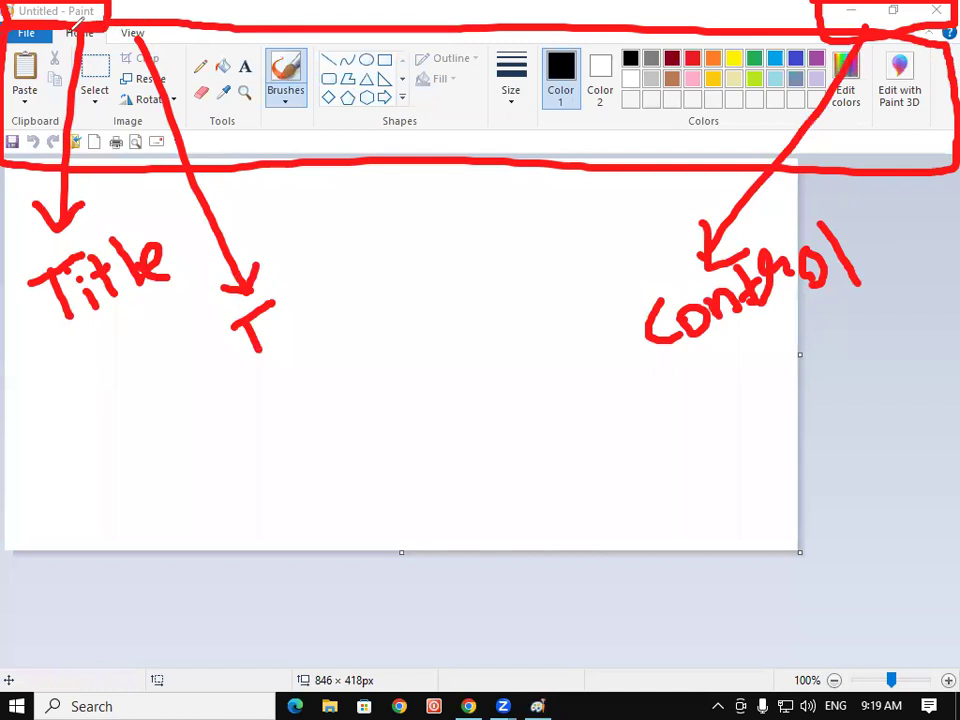
drag(267, 342, 306, 315)
mouse_move(288, 272)
mouse_down()
mouse_move(293, 318)
mouse_move(322, 312)
mouse_up()
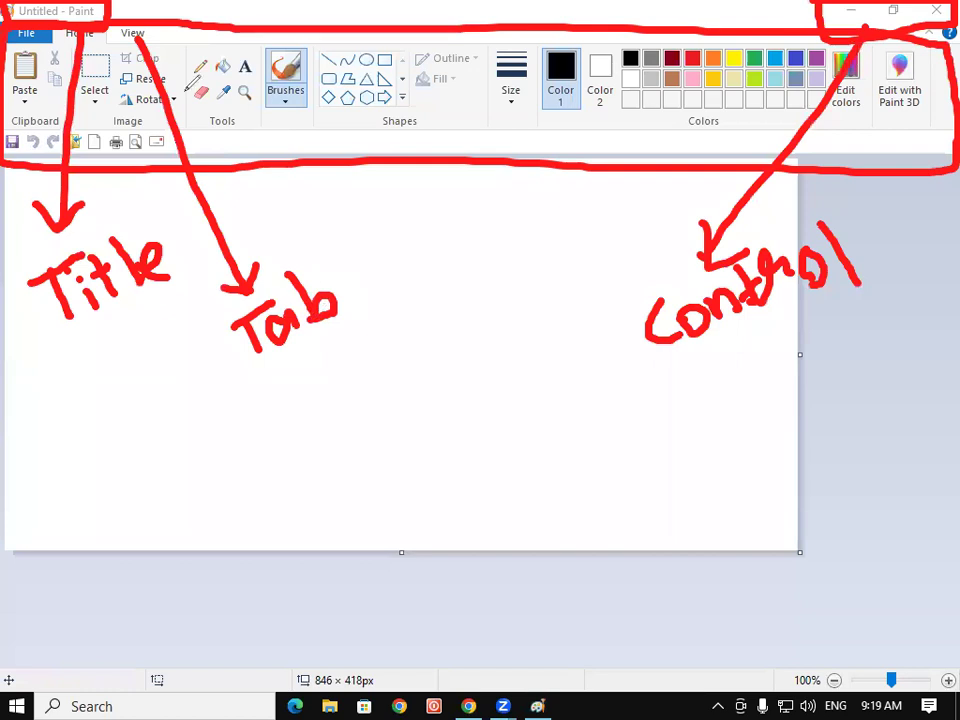
Step: Draw a red arrow from the Shapes group down to the canvas and handwrite the label "Ribbol" at its tip
drag(338, 119, 351, 136)
mouse_move(387, 186)
mouse_down()
mouse_move(410, 270)
mouse_move(434, 258)
mouse_up()
click(419, 348)
mouse_move(425, 351)
mouse_down()
mouse_move(439, 311)
mouse_move(454, 343)
mouse_move(467, 330)
mouse_move(462, 294)
mouse_move(474, 345)
mouse_move(495, 320)
mouse_up()
mouse_move(509, 276)
mouse_down()
mouse_move(500, 340)
mouse_move(549, 302)
mouse_move(540, 285)
mouse_move(547, 310)
mouse_up()
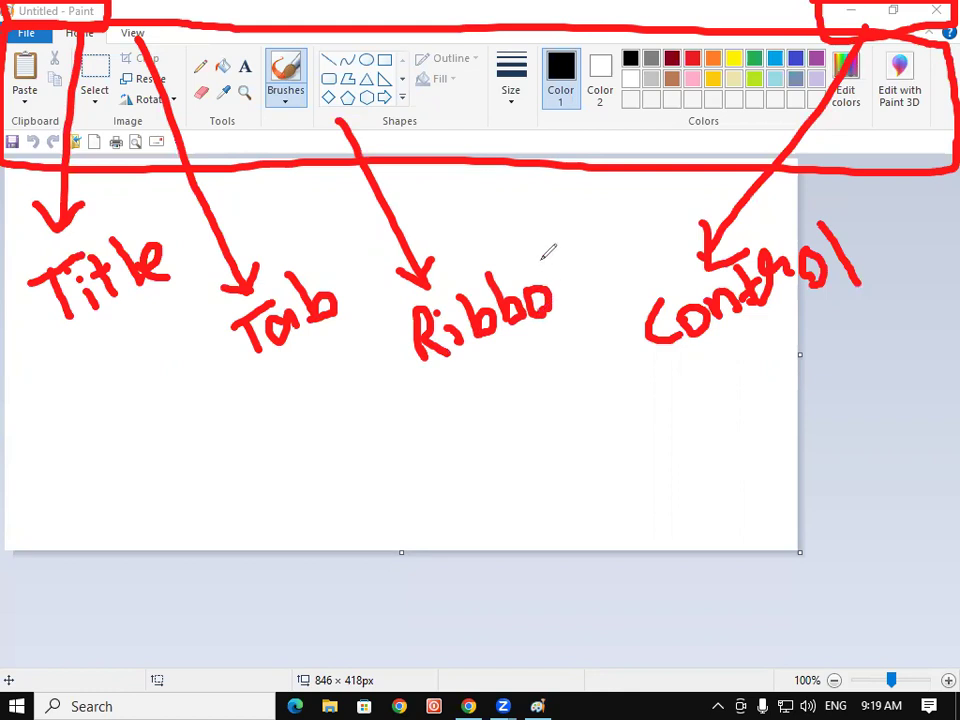
drag(545, 257, 556, 310)
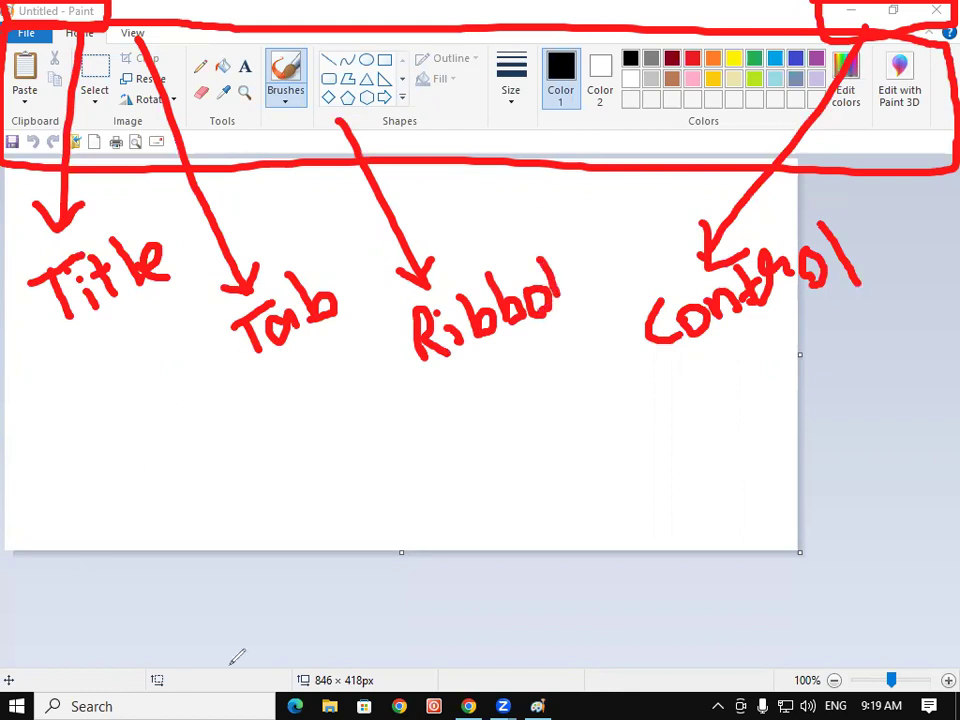
Step: Mark the status bar with a red line and an upward arrow onto the canvas, undoing the stray stroke beside the arrowhead
drag(12, 664, 320, 668)
mouse_move(108, 655)
mouse_down()
mouse_move(135, 477)
mouse_move(206, 421)
mouse_up()
click(122, 466)
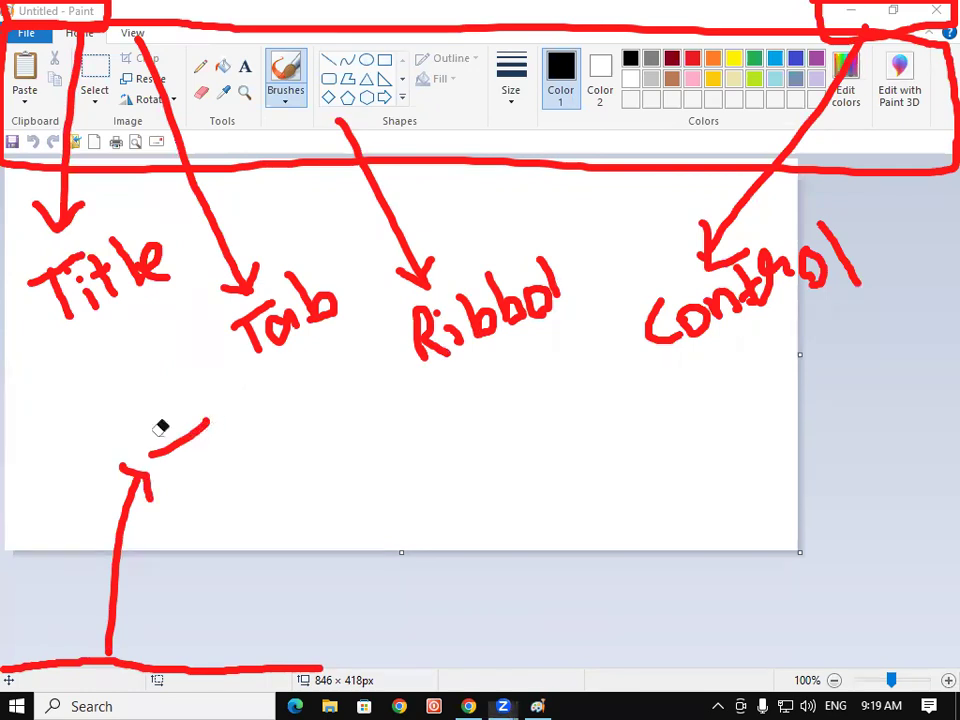
key(ctrl+z)
Step: Handwrite the label "Status" in red beside the tip of the status bar arrow
drag(203, 440, 205, 495)
mouse_move(203, 440)
mouse_down()
mouse_move(222, 438)
mouse_move(256, 488)
mouse_move(276, 443)
mouse_move(298, 452)
mouse_move(308, 484)
mouse_up()
click(229, 448)
click(230, 456)
mouse_move(322, 428)
mouse_down()
mouse_move(322, 470)
mouse_move(338, 438)
mouse_move(366, 468)
mouse_up()
mouse_move(413, 418)
mouse_down()
mouse_move(382, 440)
mouse_move(370, 475)
mouse_up()
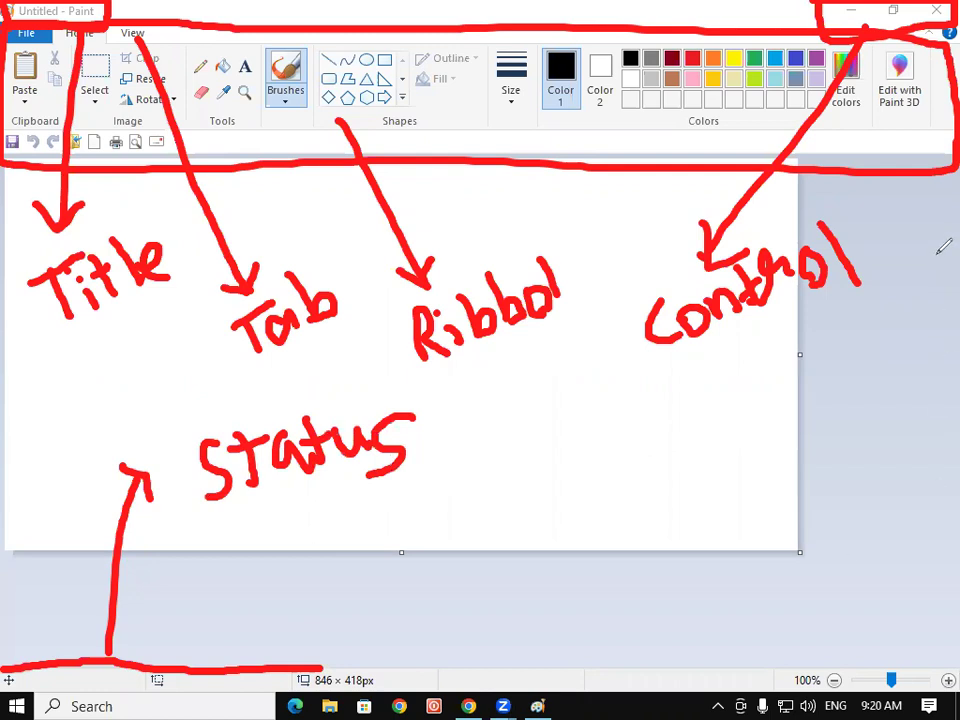
Step: Mark the scroll bar area beside the canvas with a red line and arrow, and handwrite its label at the arrow's tip
drag(950, 208, 953, 490)
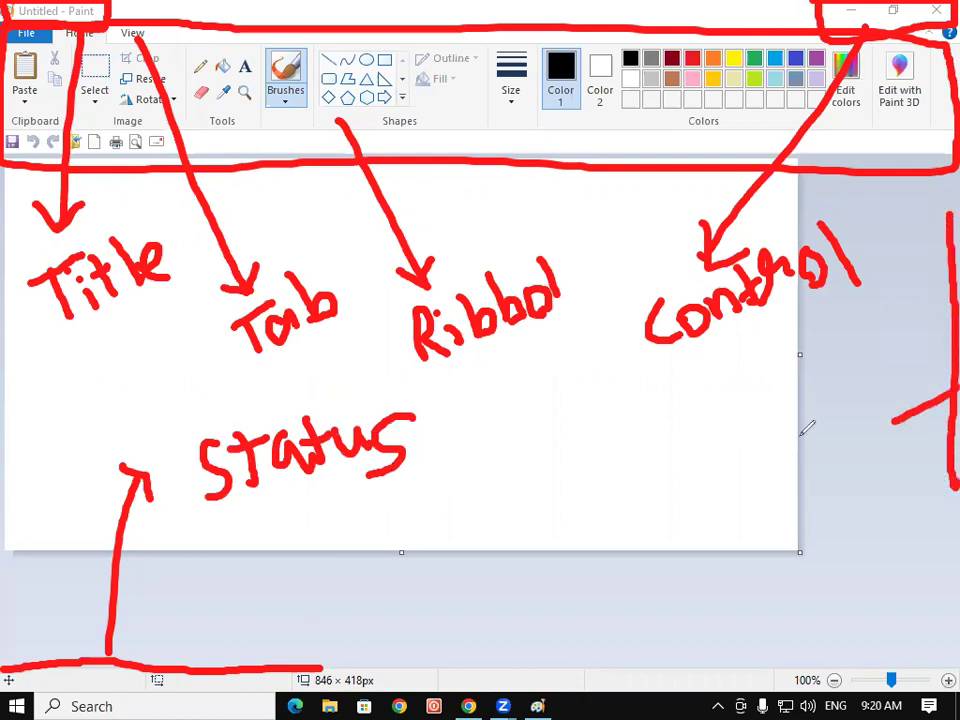
drag(955, 395, 765, 460)
drag(783, 400, 800, 464)
drag(652, 424, 630, 483)
drag(683, 420, 670, 478)
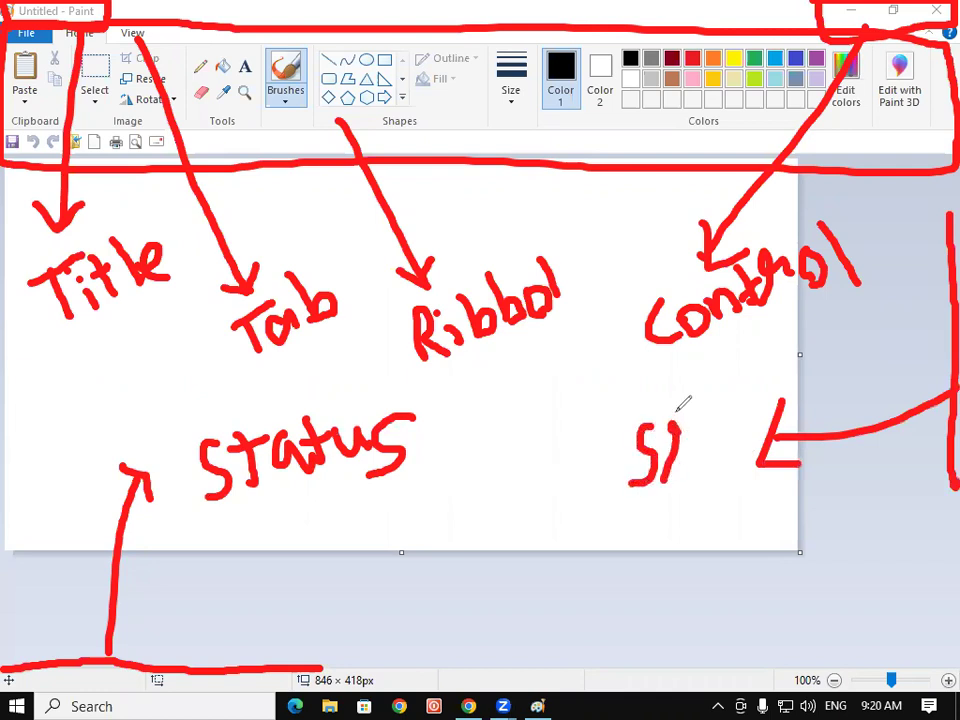
mouse_move(670, 428)
mouse_down()
mouse_move(678, 470)
mouse_move(714, 444)
mouse_move(795, 420)
mouse_up()
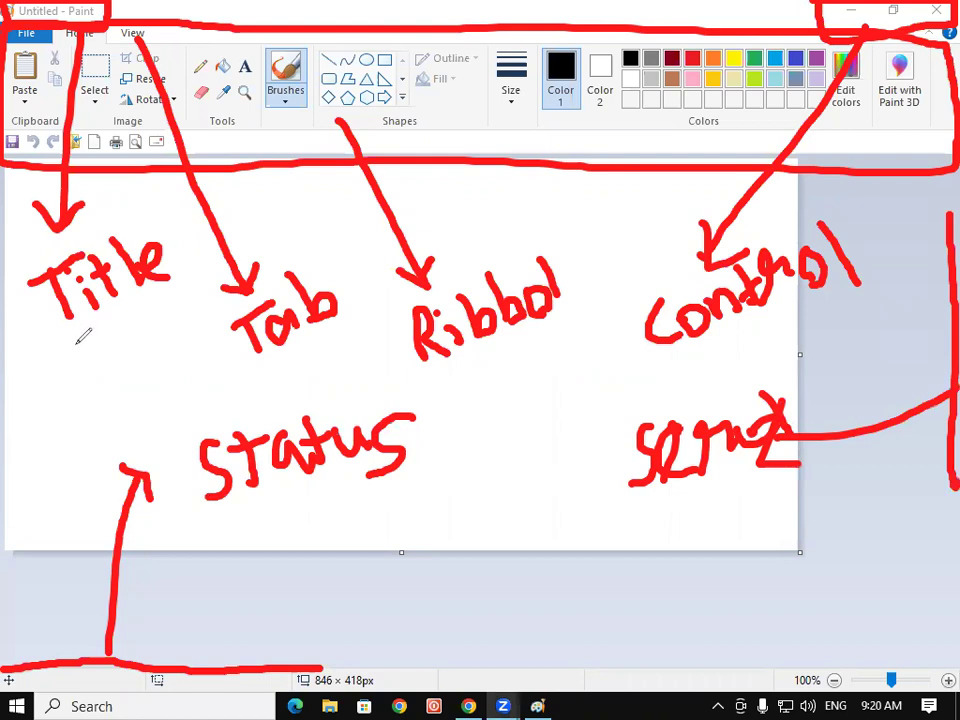
Step: Underline the handwritten "Title" label, retrace the scroll bar line, and trace the canvas's outer edge in red
drag(35, 345, 181, 297)
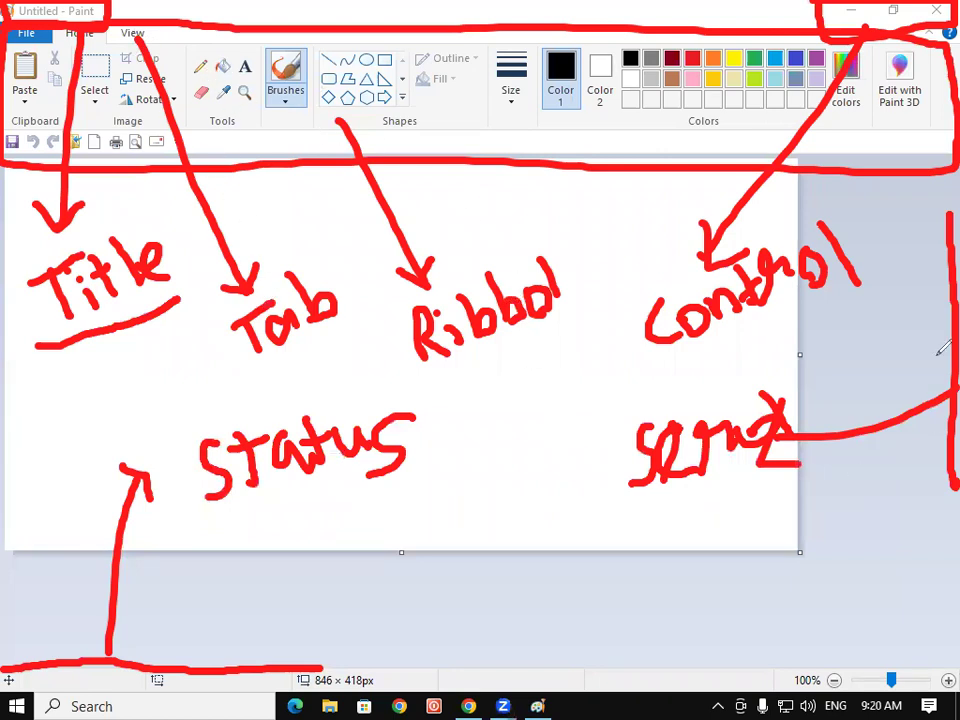
drag(946, 197, 950, 540)
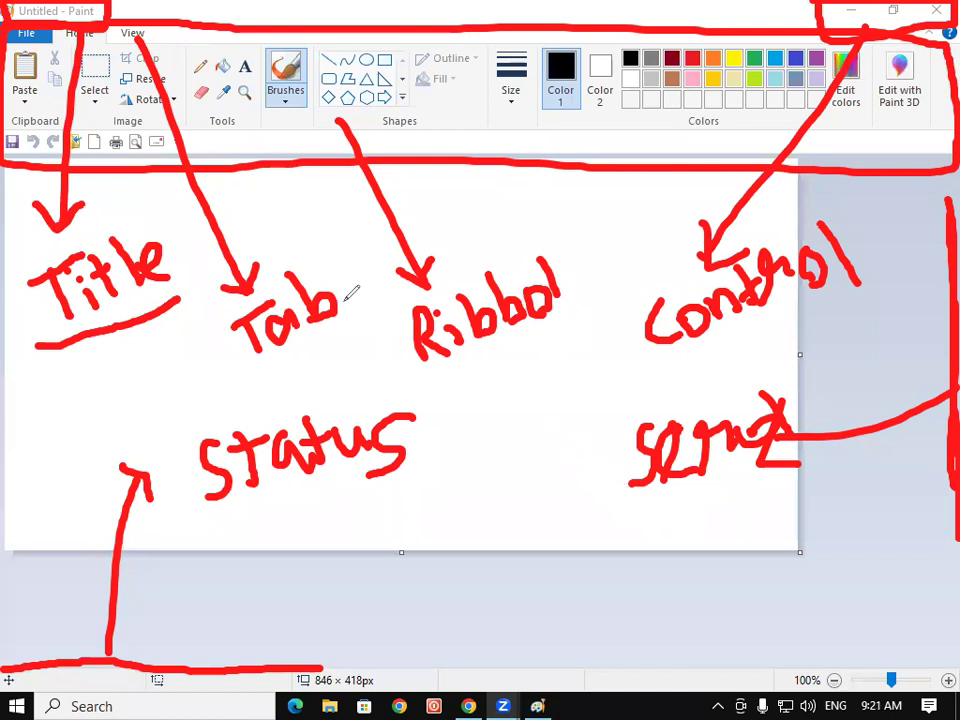
mouse_move(10, 160)
mouse_down()
mouse_move(8, 494)
mouse_move(15, 544)
mouse_move(47, 546)
mouse_up()
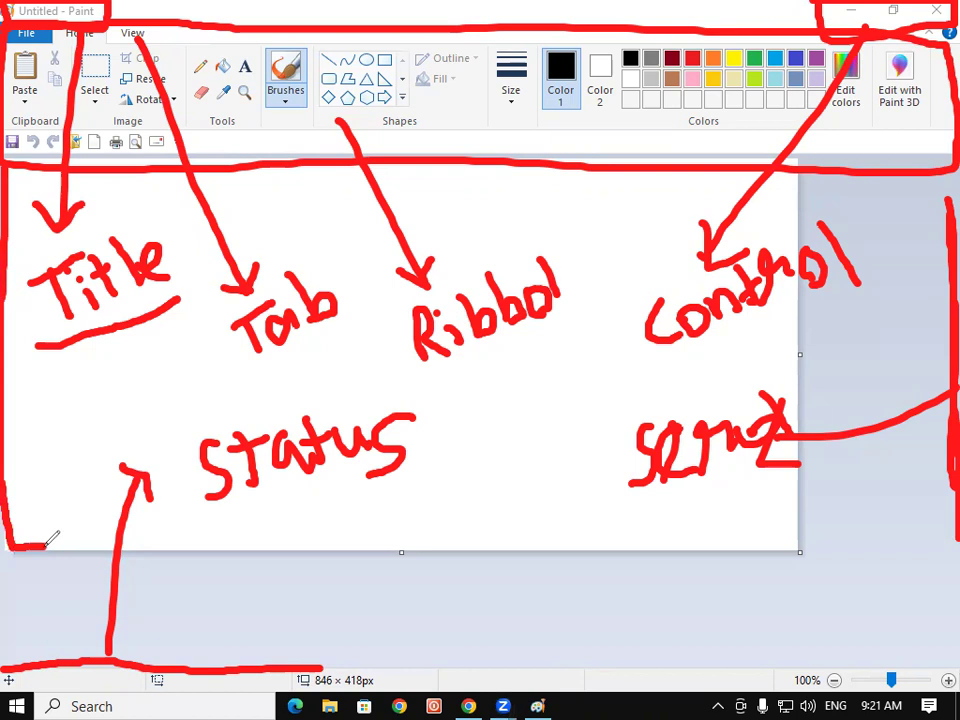
mouse_move(36, 437)
mouse_down()
mouse_move(34, 400)
mouse_move(44, 405)
mouse_move(40, 418)
mouse_move(101, 392)
mouse_move(128, 458)
mouse_move(133, 401)
mouse_move(146, 420)
mouse_move(161, 407)
mouse_up()
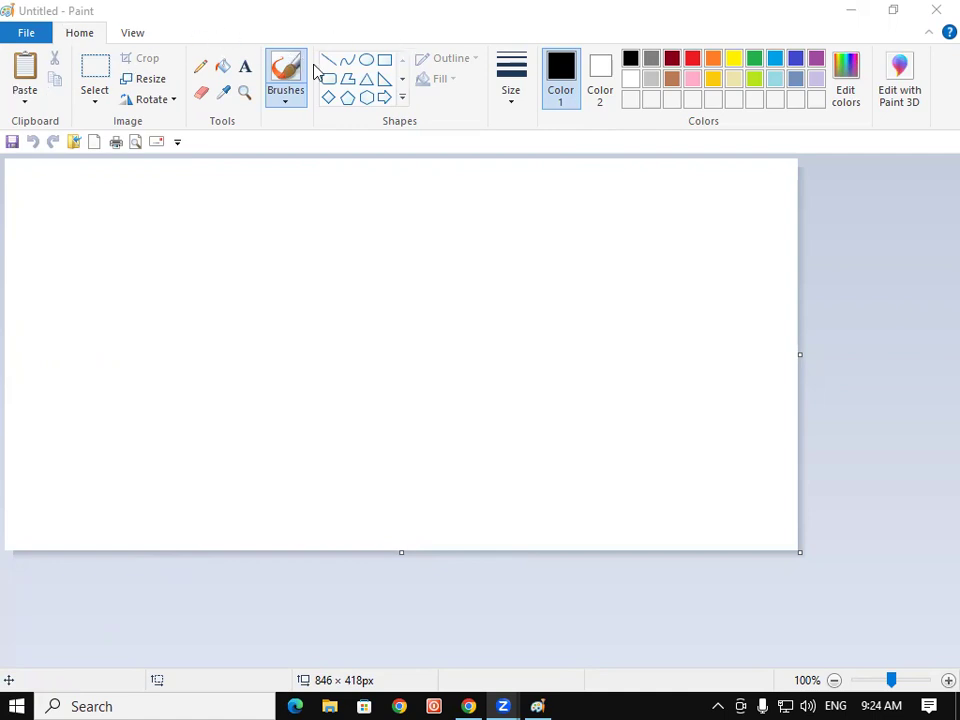
Step: Draw a black rectangle about 145 × 164 px on the canvas, undoing the second rectangle that overlaps it
click(387, 65)
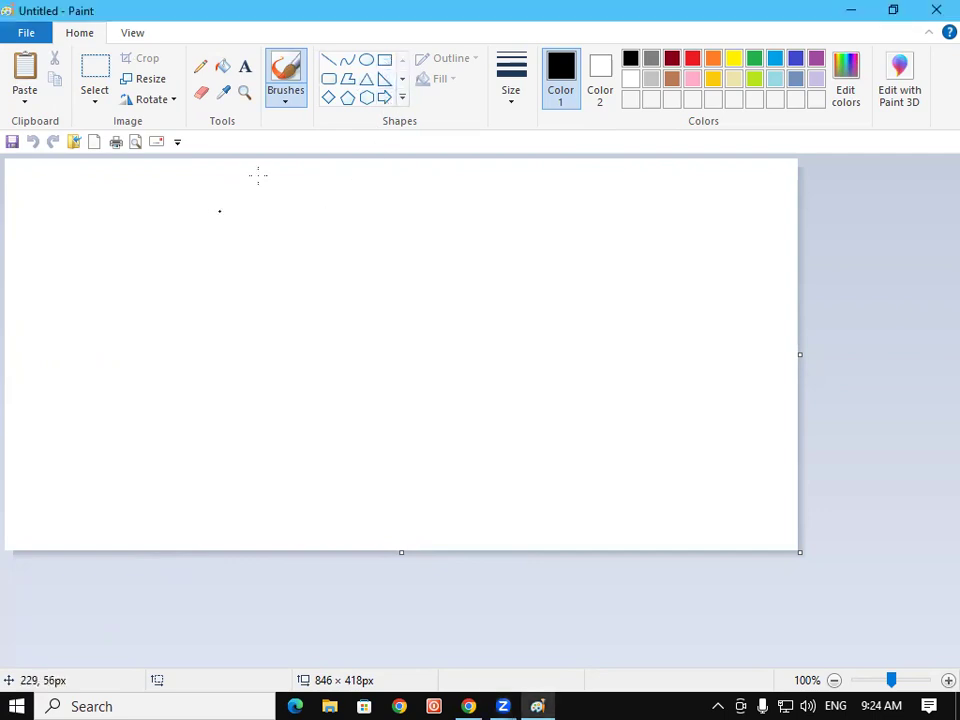
click(384, 62)
drag(203, 229, 342, 385)
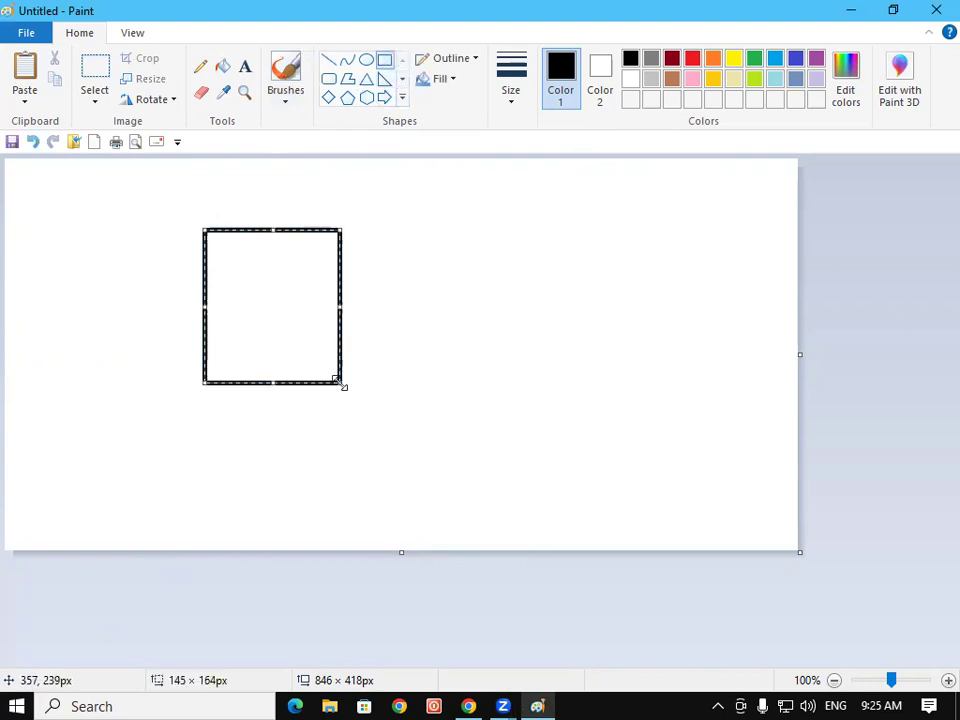
click(399, 365)
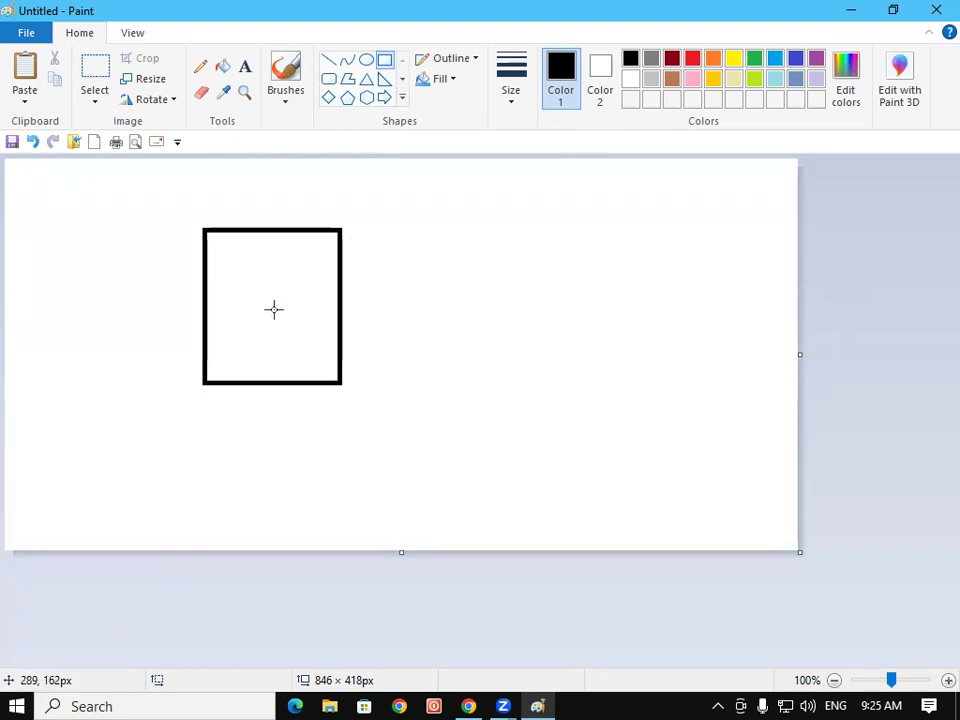
drag(274, 307, 392, 418)
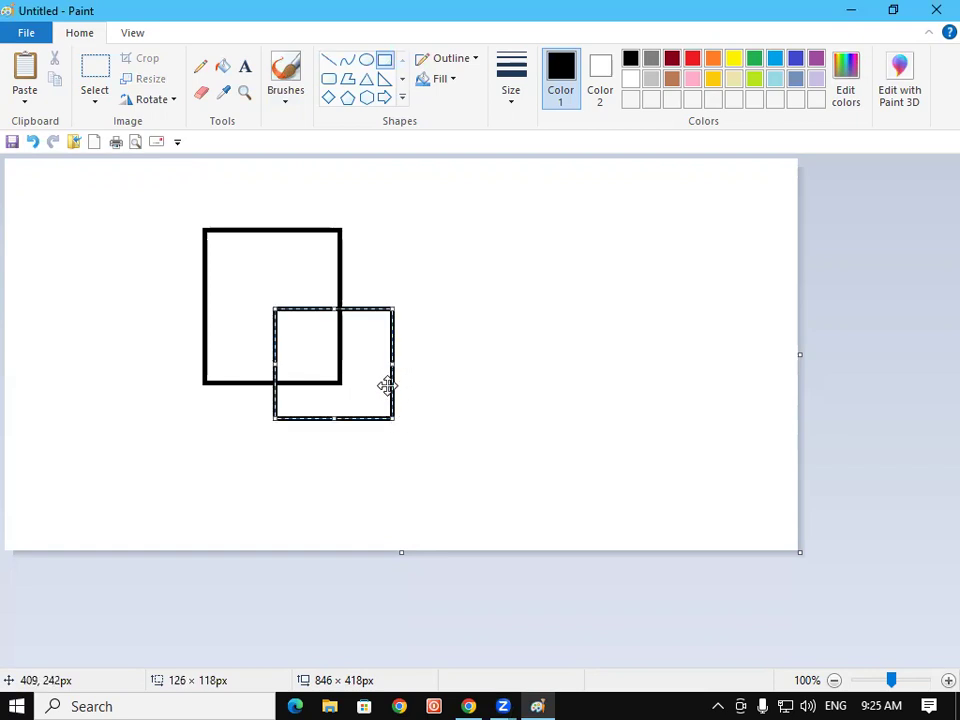
key(ctrl+z)
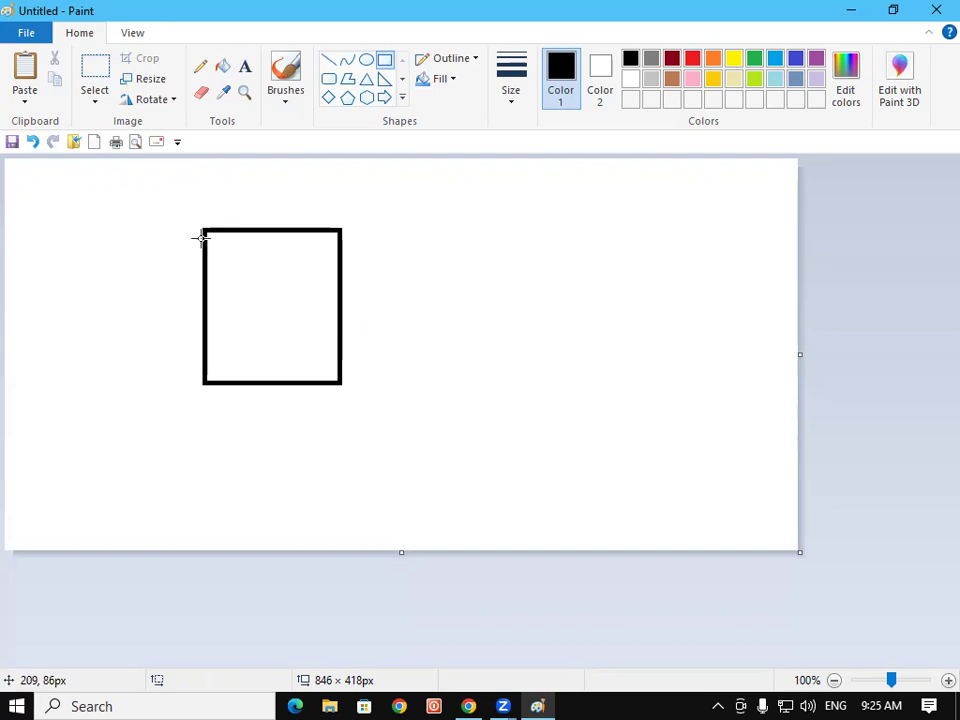
Step: Enclose the rectangle in a selection of about 198 × 234 px and cut it from the canvas
click(98, 78)
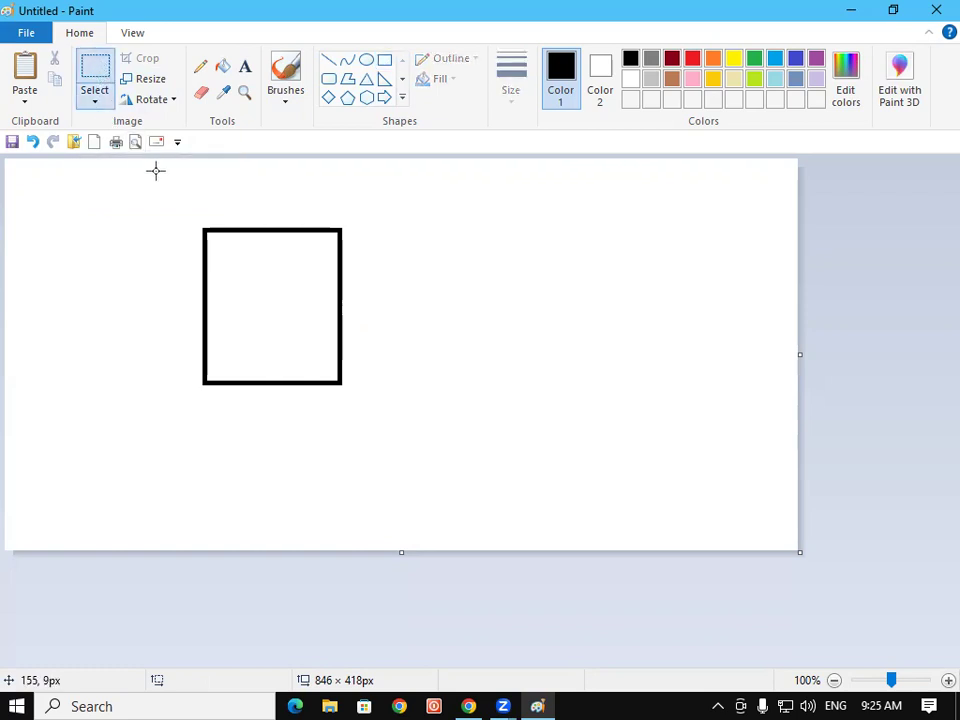
drag(197, 229, 229, 292)
click(178, 203)
drag(178, 203, 365, 422)
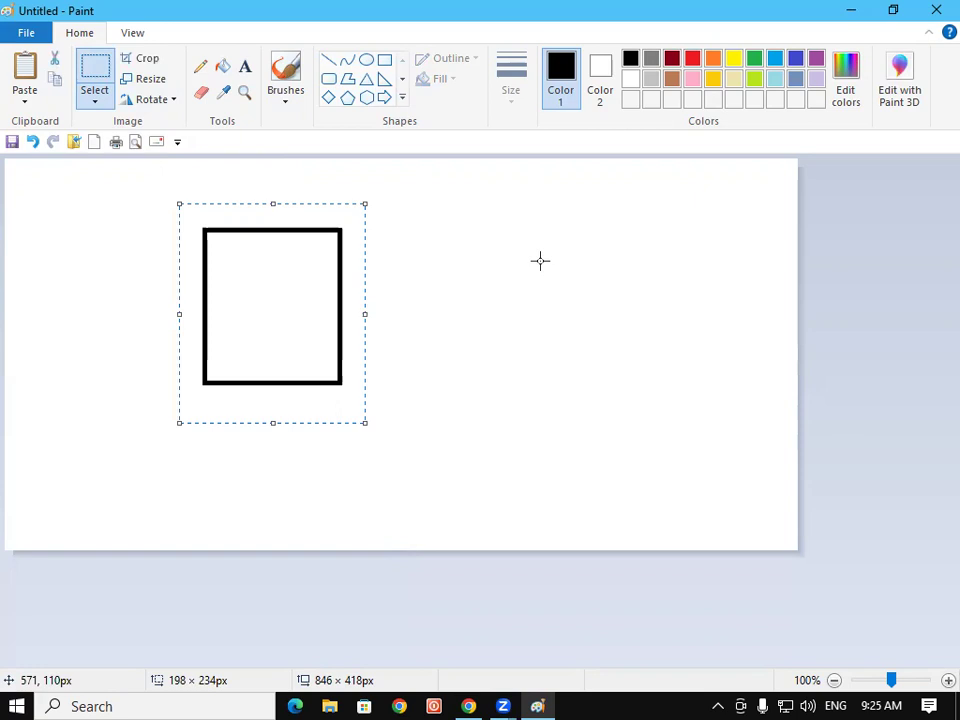
click(56, 60)
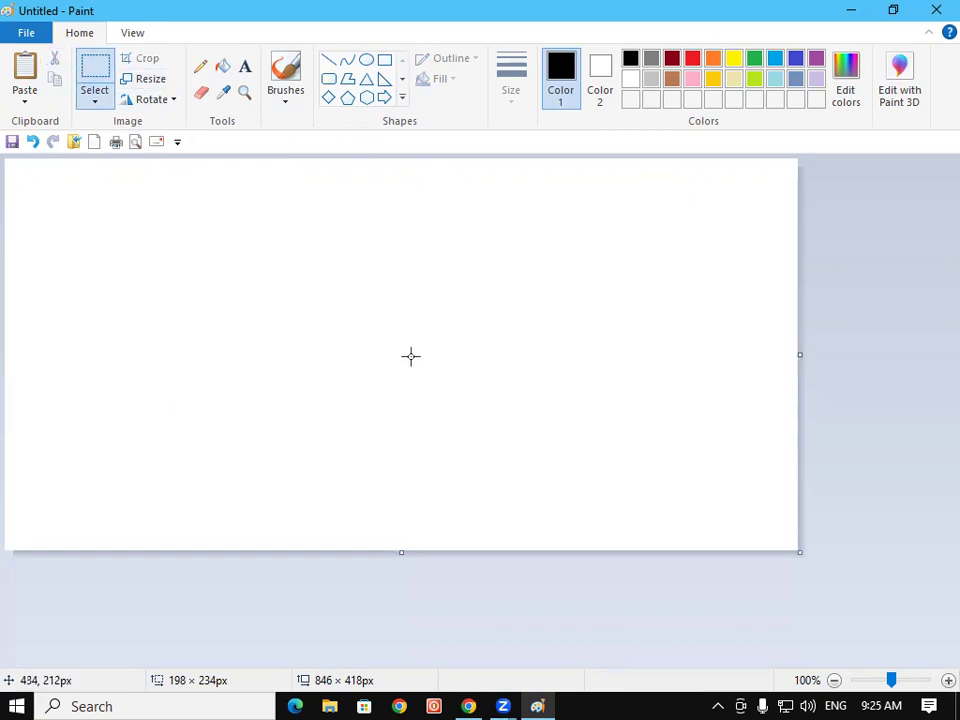
Step: Paste the cut rectangle and place it between the canvas's left edge and its centre
click(28, 68)
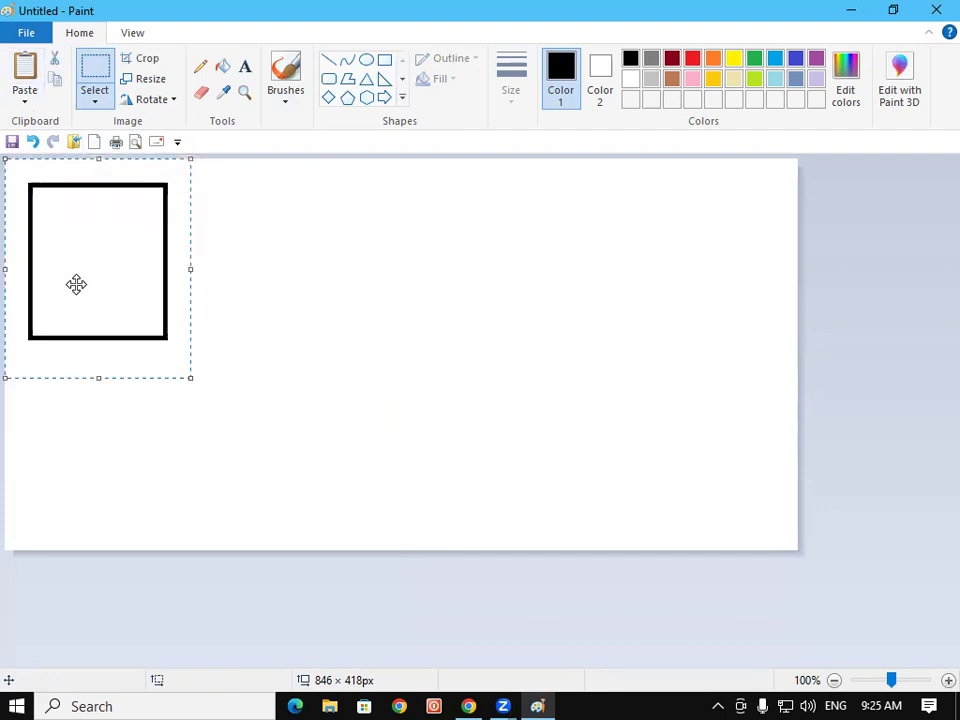
drag(81, 281, 237, 338)
click(365, 307)
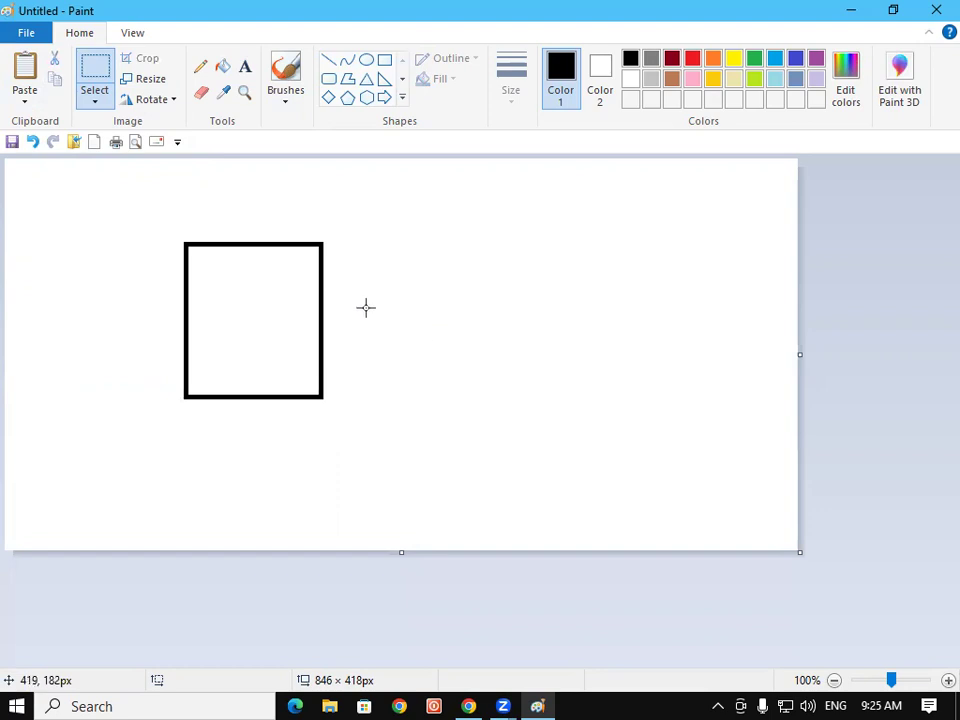
Step: Cut the rectangle again, paste it back and place it slightly right of the canvas centre
click(95, 72)
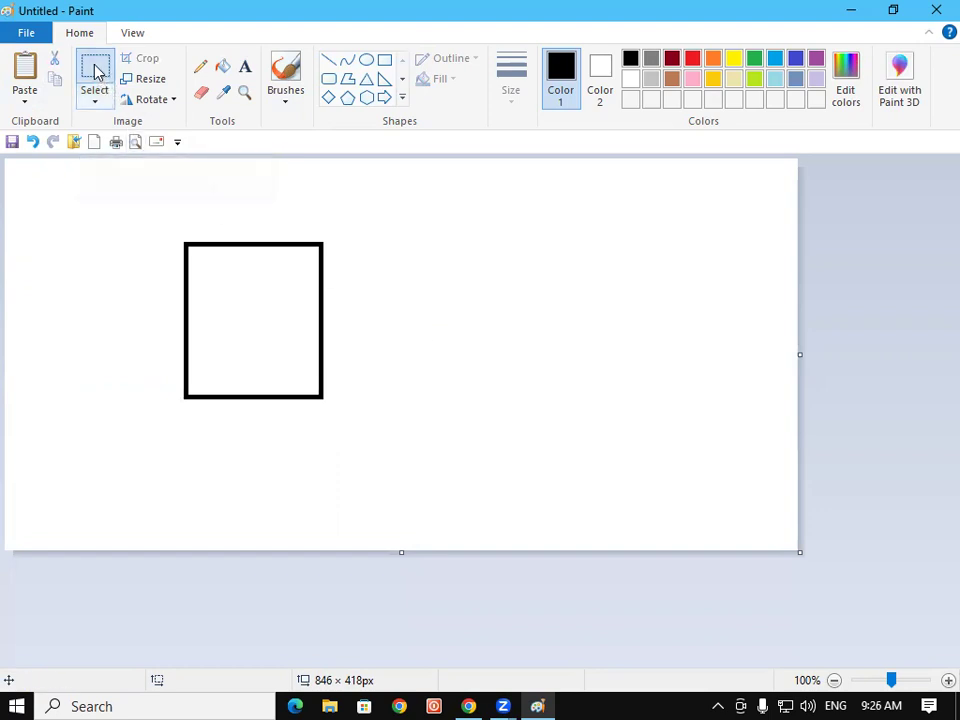
mouse_move(165, 222)
mouse_down()
mouse_move(322, 444)
mouse_move(348, 449)
mouse_up()
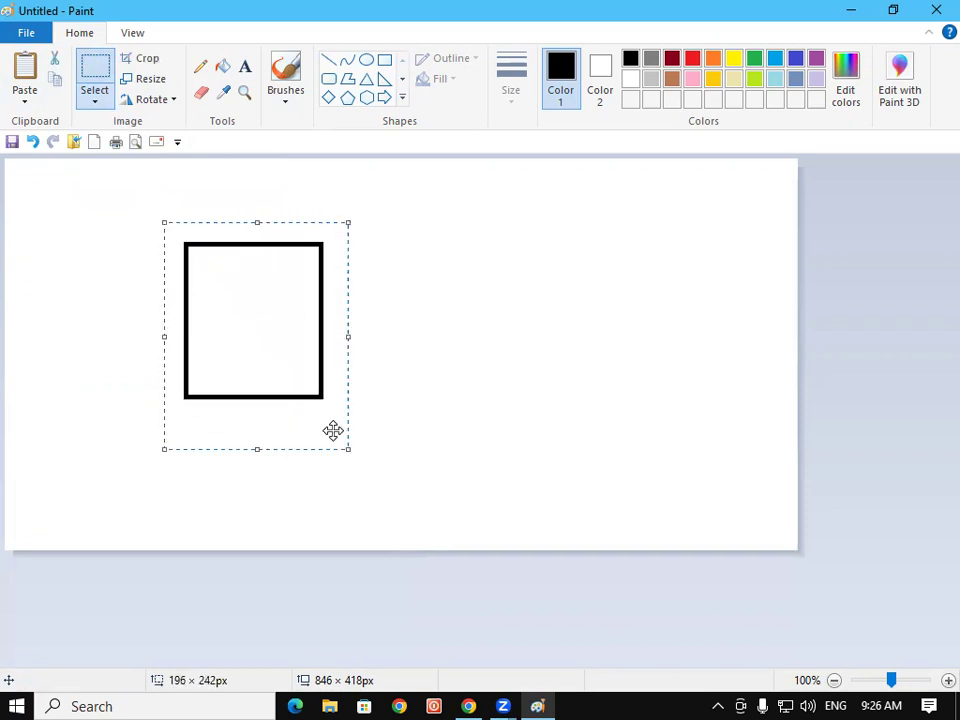
click(57, 66)
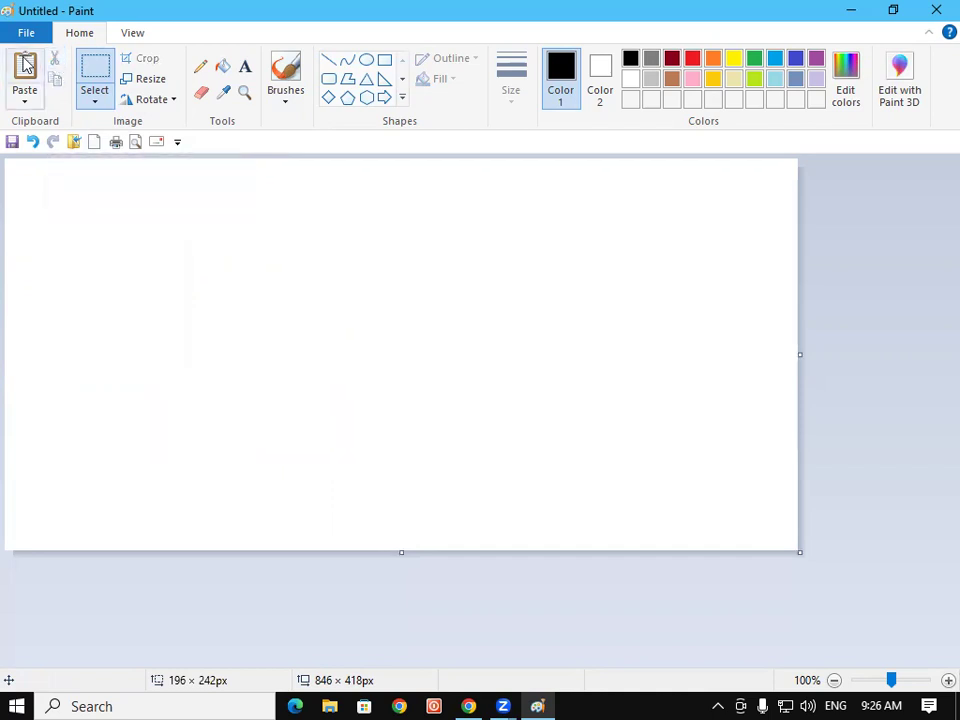
click(26, 65)
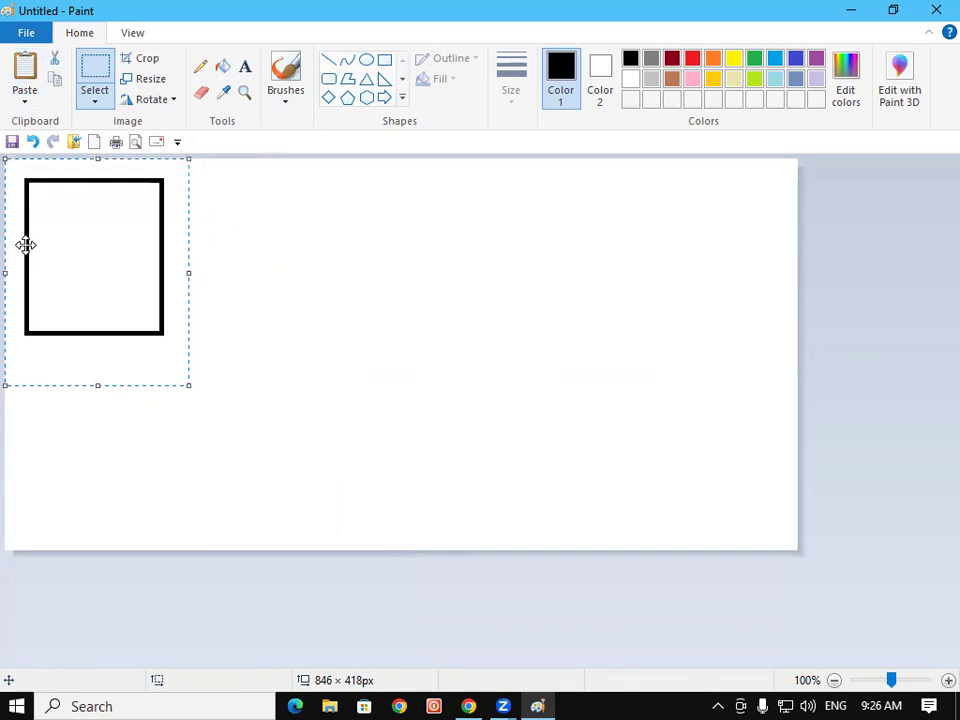
drag(73, 238, 559, 307)
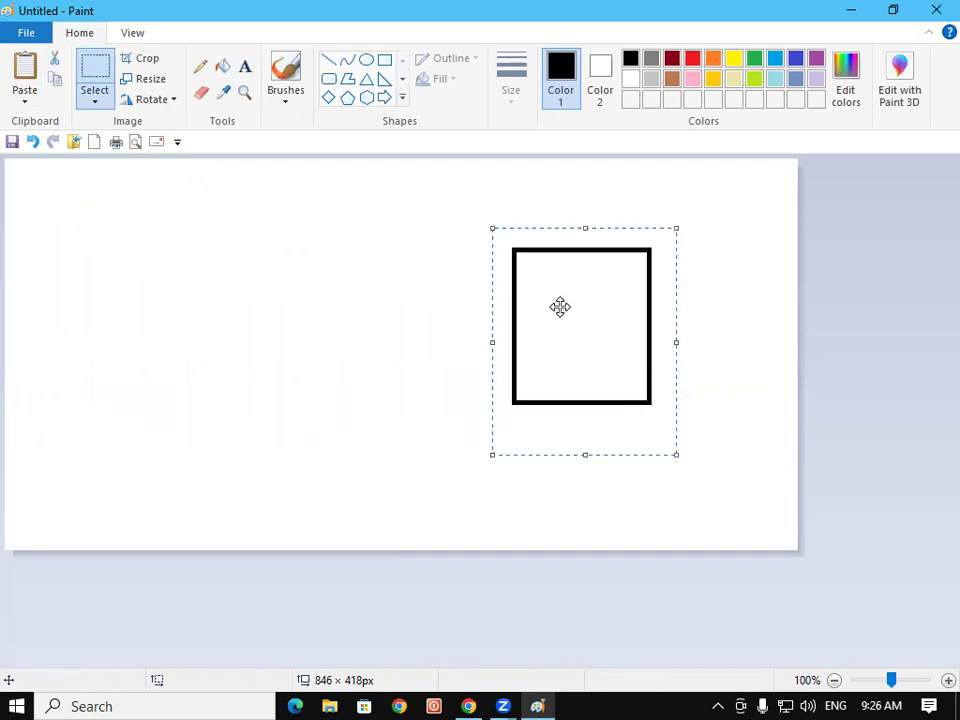
drag(559, 307, 478, 314)
click(333, 300)
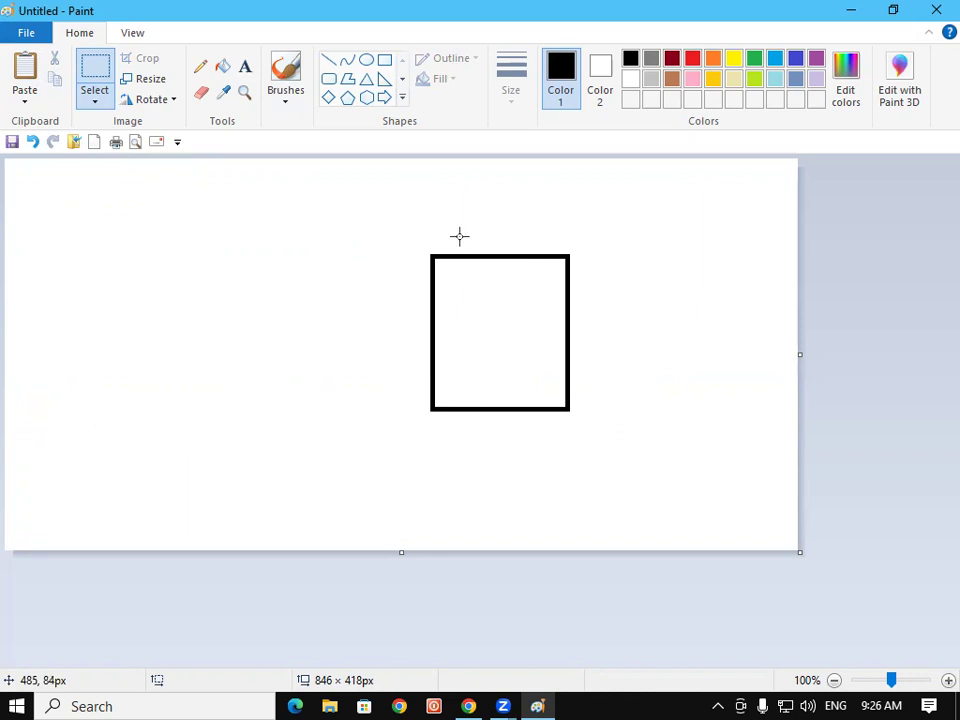
Step: Copy the rectangle and paste a duplicate aligned beside it on its left
click(90, 76)
drag(408, 229, 602, 447)
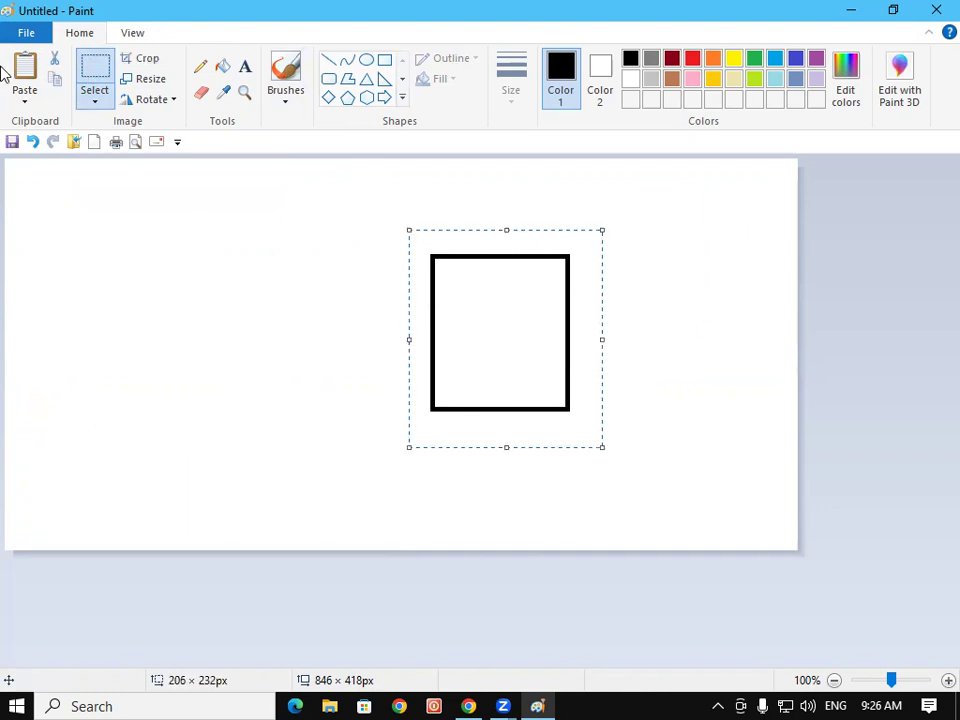
click(55, 80)
click(73, 223)
click(26, 65)
drag(76, 231, 308, 305)
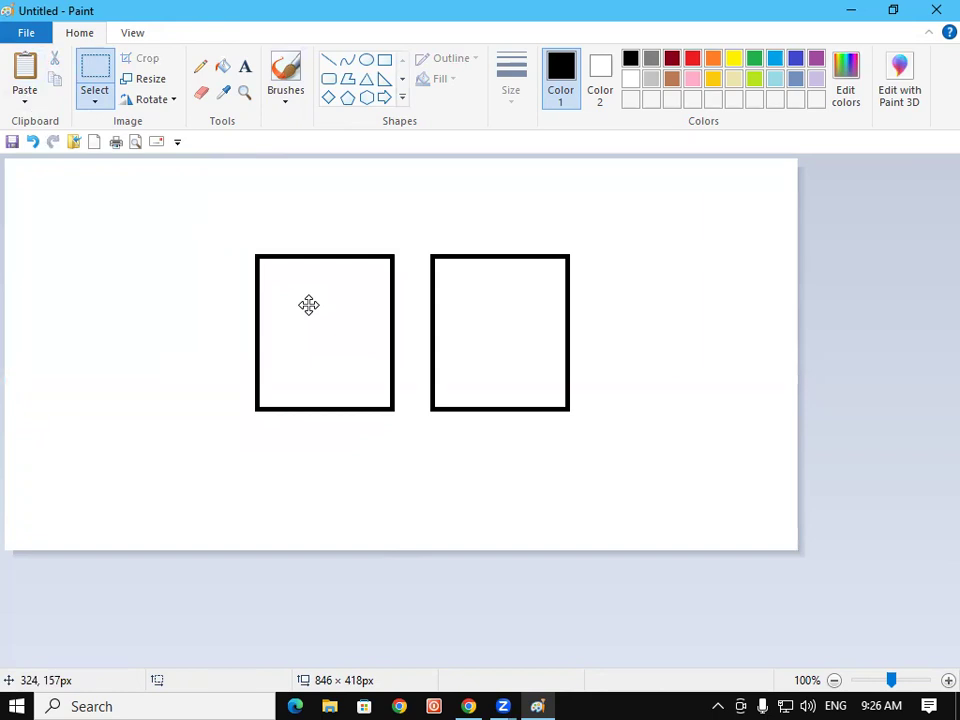
click(157, 333)
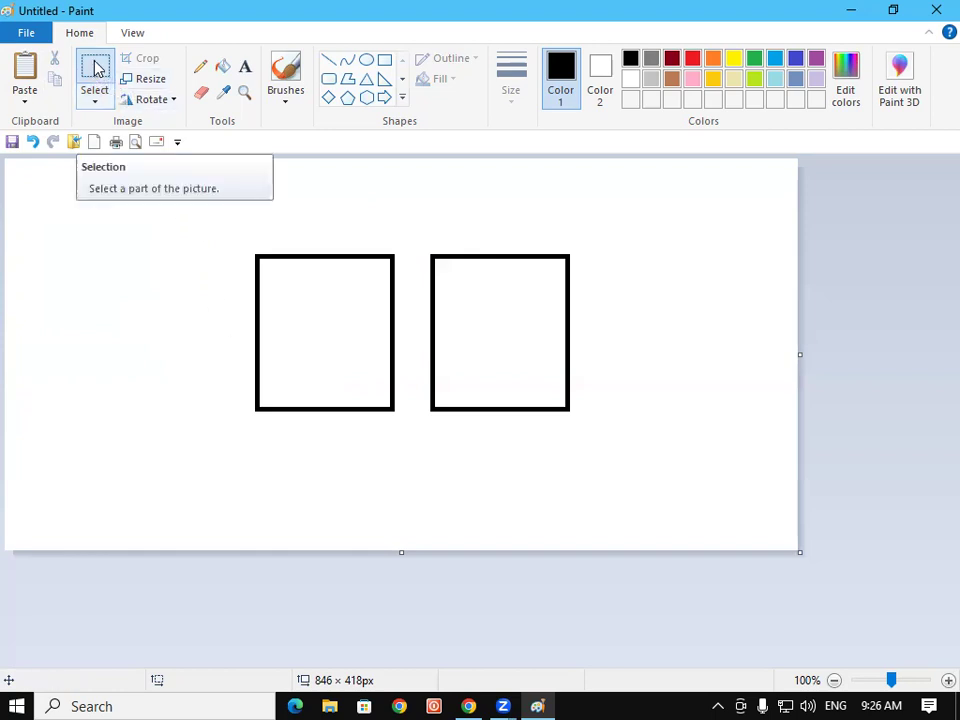
Step: Copy the left rectangle and paste a third one to the right of the other two
drag(242, 237, 423, 427)
click(54, 86)
click(62, 214)
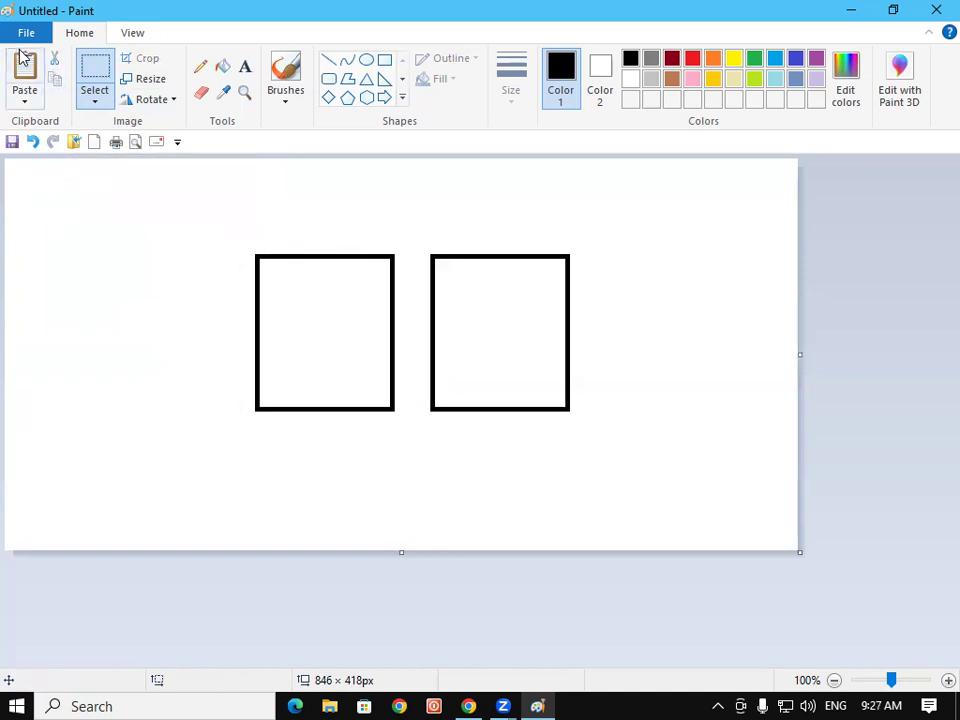
click(26, 66)
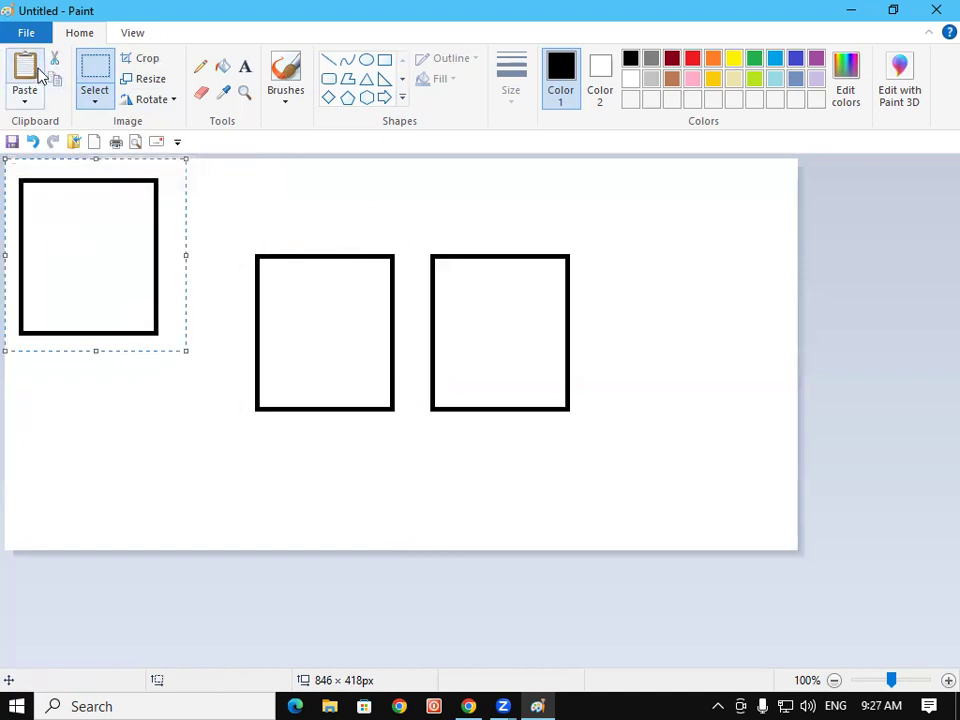
drag(105, 197, 698, 300)
click(570, 208)
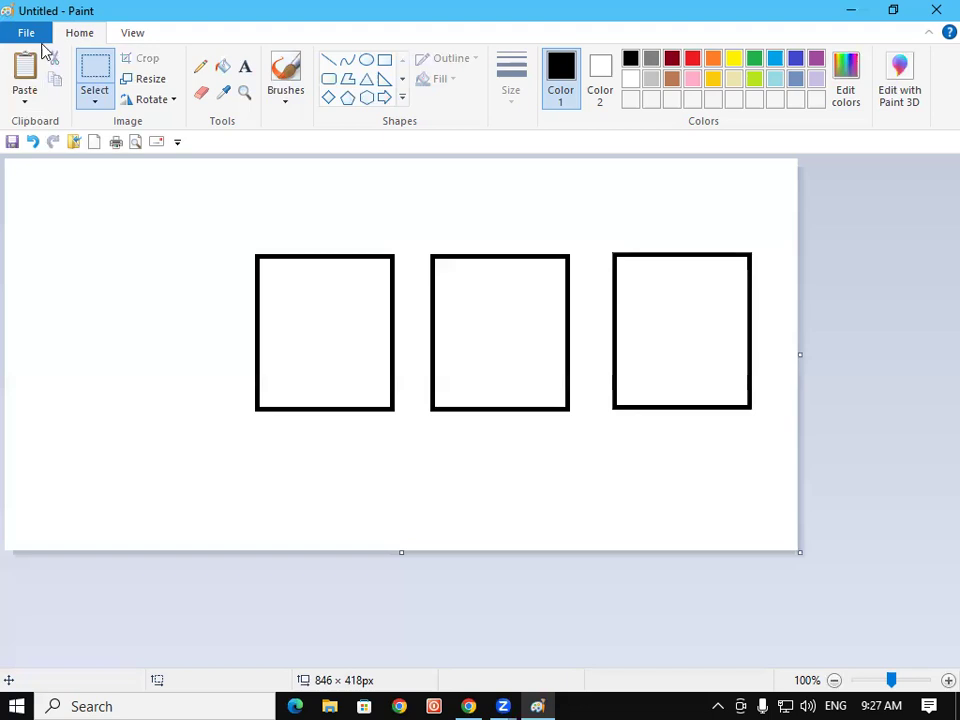
click(26, 98)
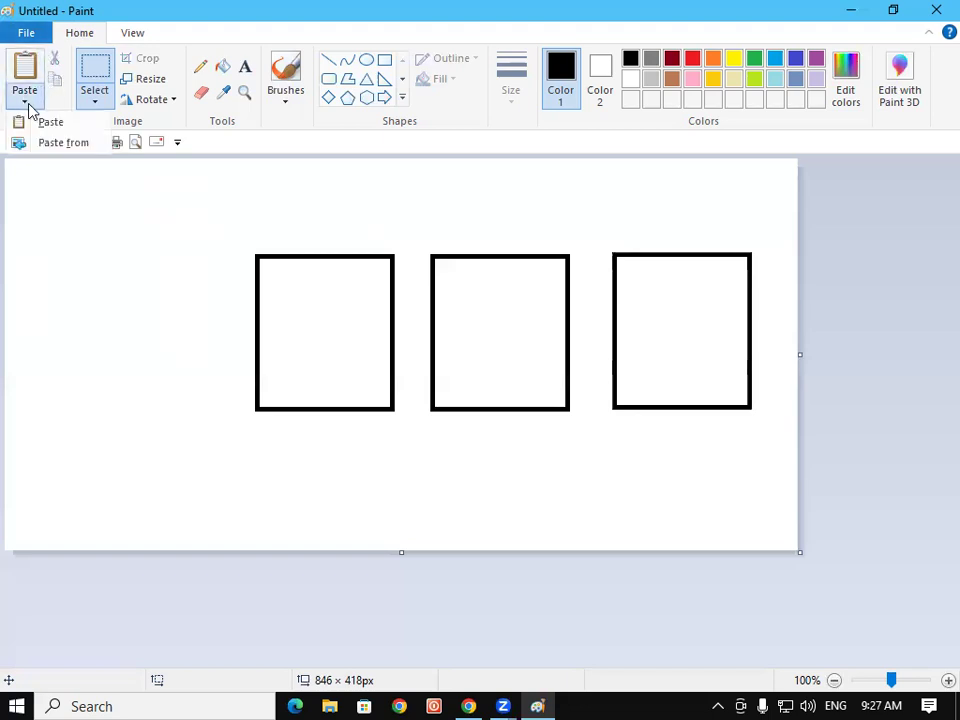
click(72, 146)
click(308, 336)
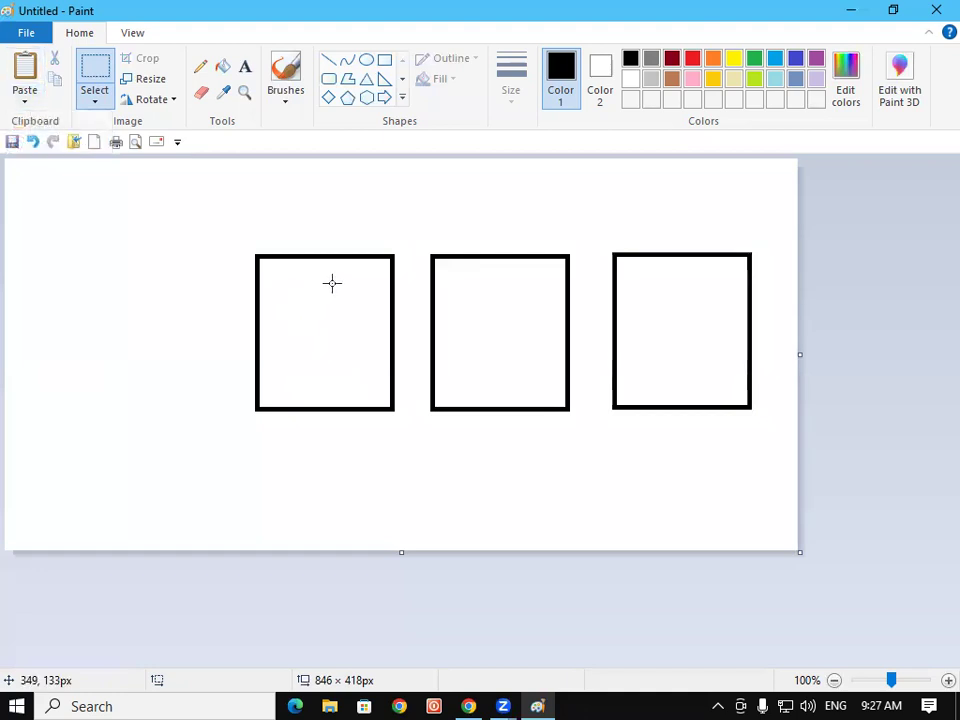
Step: Try to open an existing picture from the GIT folder on the Desktop, cancelling at the request to save the drawing
click(26, 32)
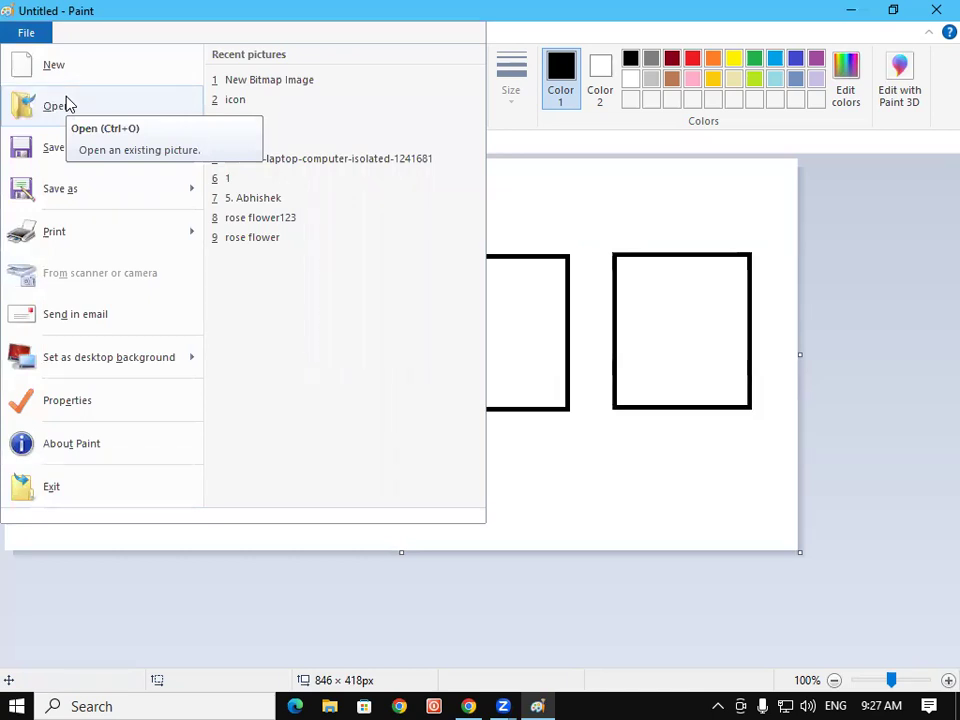
click(60, 106)
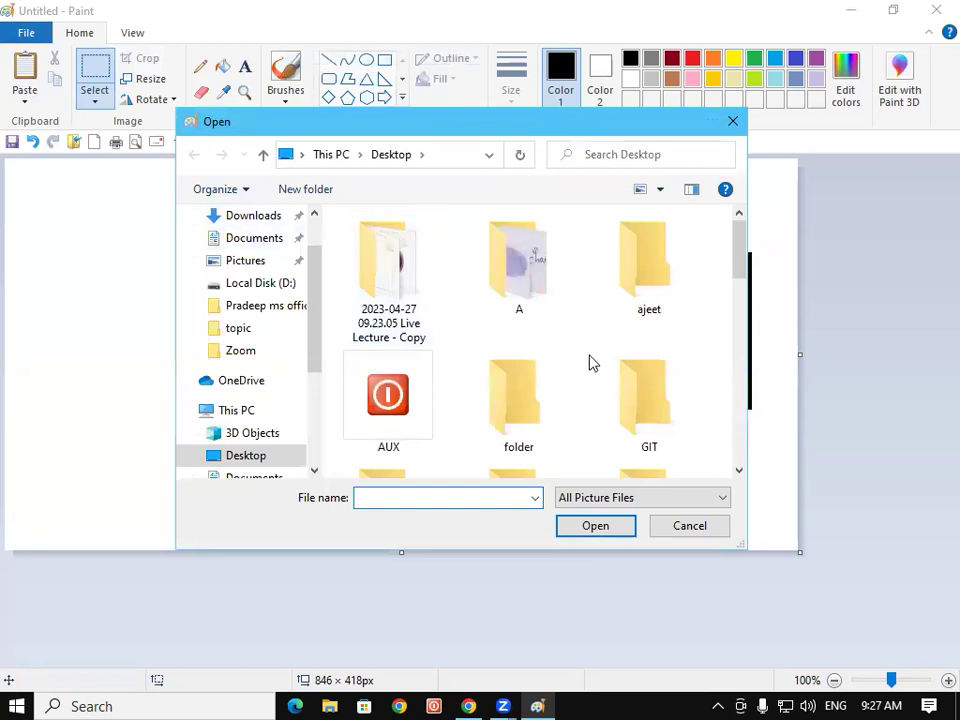
double_click(640, 418)
double_click(370, 255)
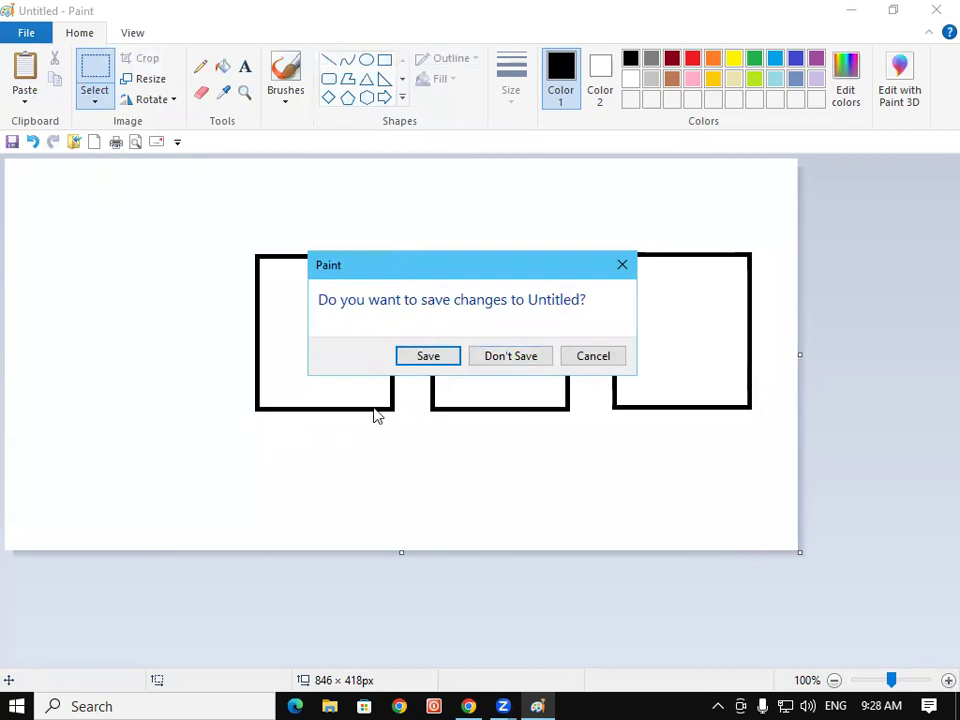
click(604, 359)
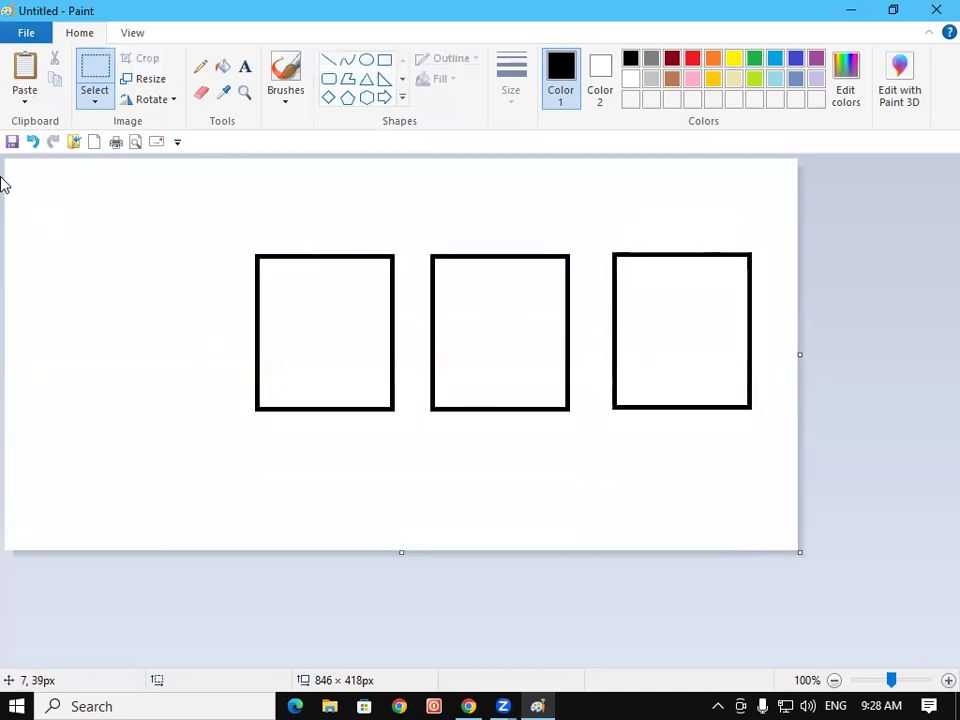
Step: Paste the images (2) picture from the GIT folder on the Desktop onto the canvas
click(24, 98)
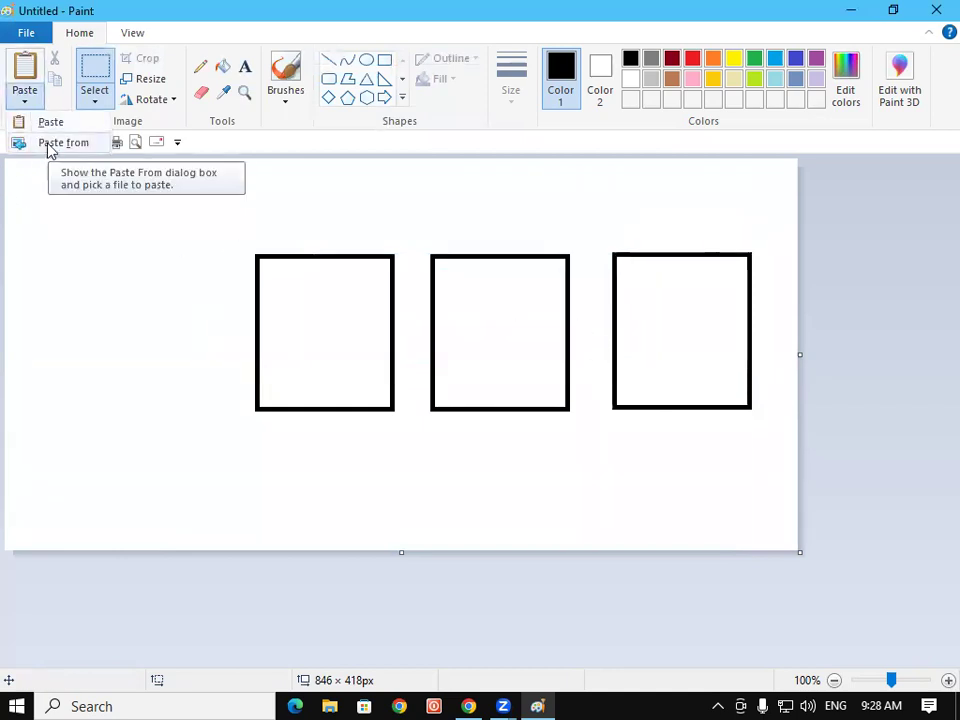
click(52, 143)
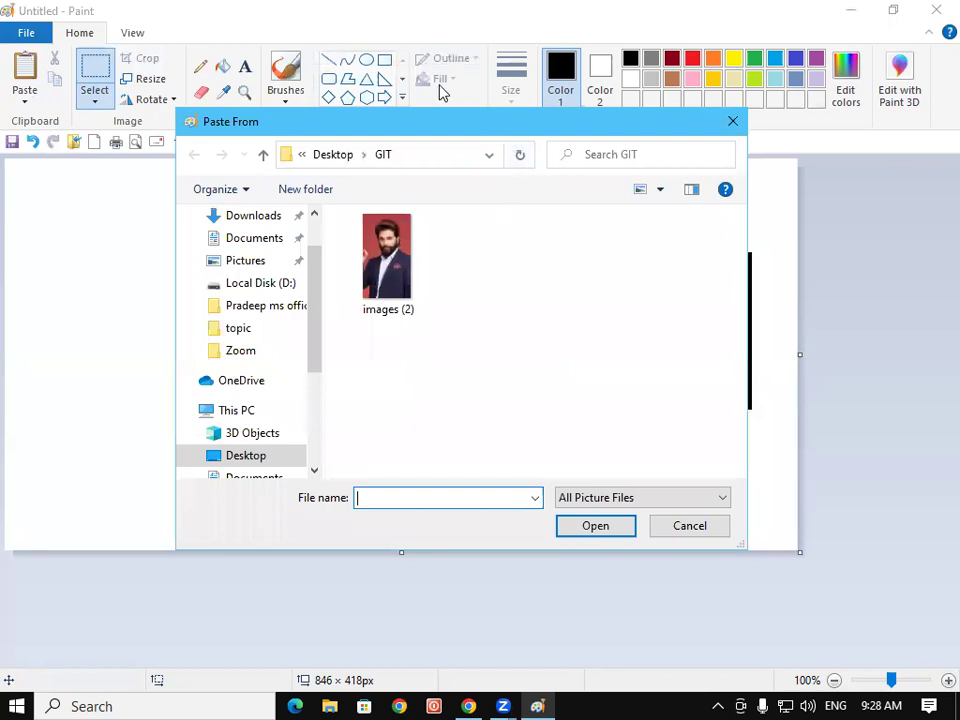
click(390, 250)
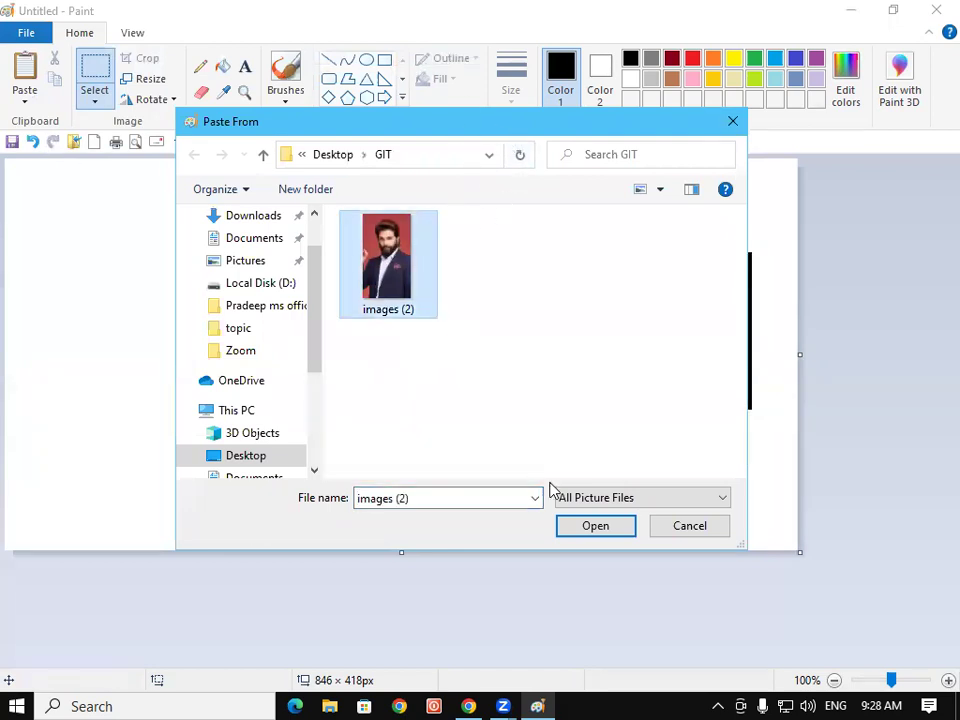
click(593, 526)
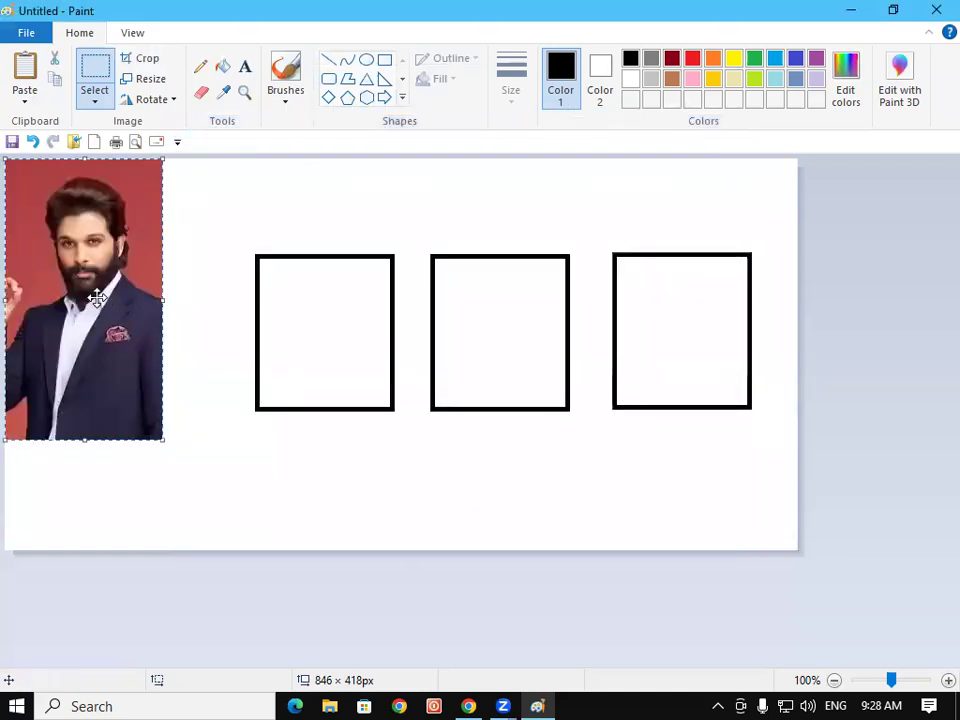
Step: Resize the pasted portrait to about 148 × 169 px, fit it over the left rectangle, and undo the paste
drag(78, 300, 121, 318)
drag(48, 175, 60, 300)
drag(112, 340, 303, 300)
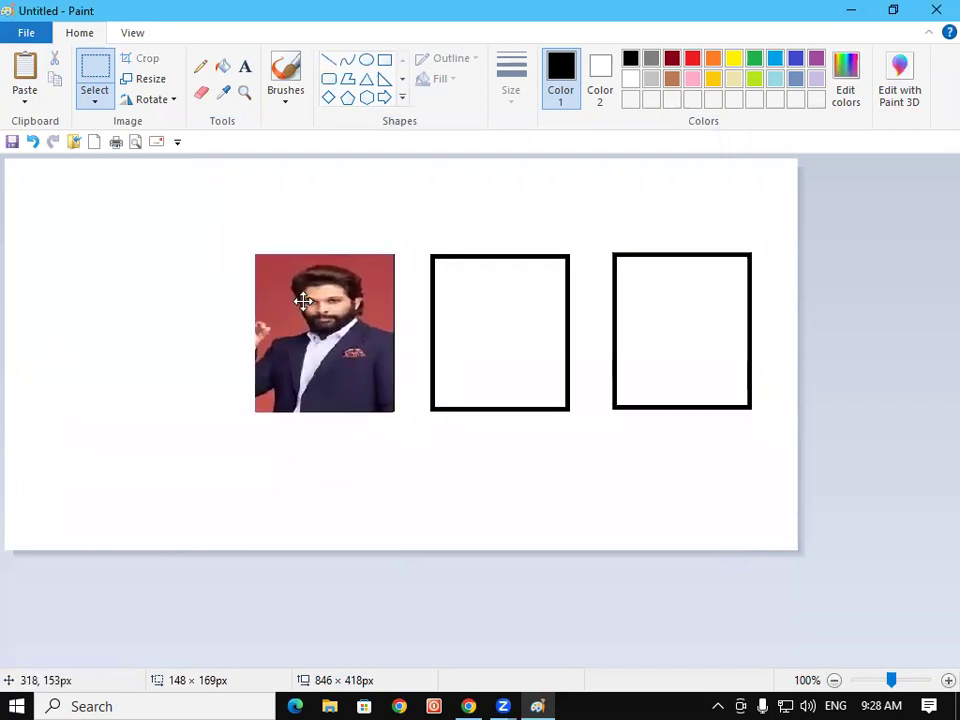
click(146, 245)
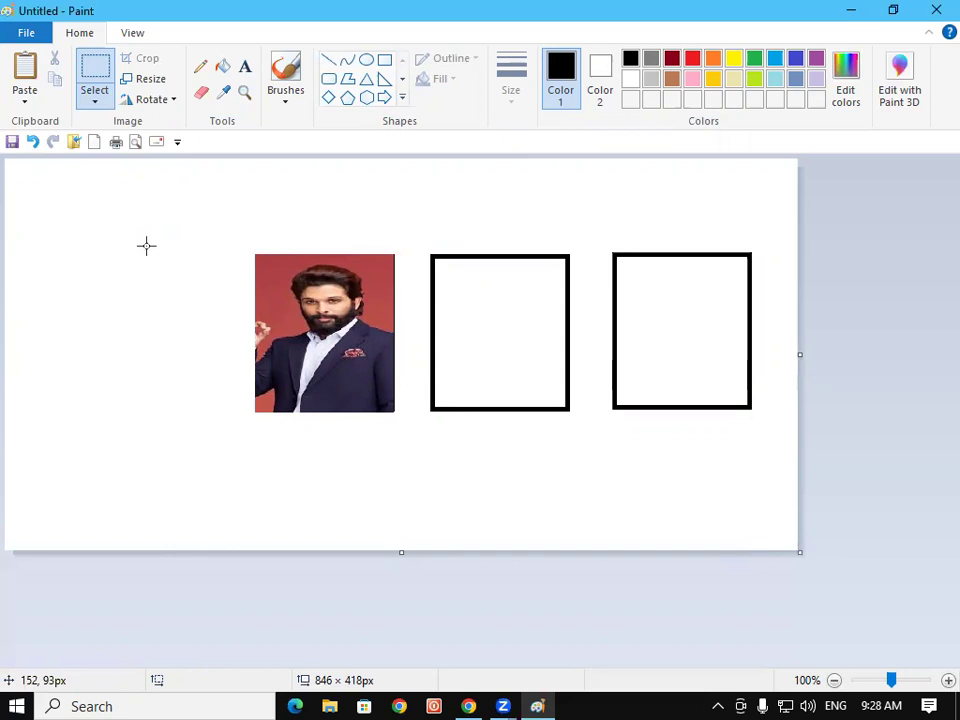
key(ctrl+z)
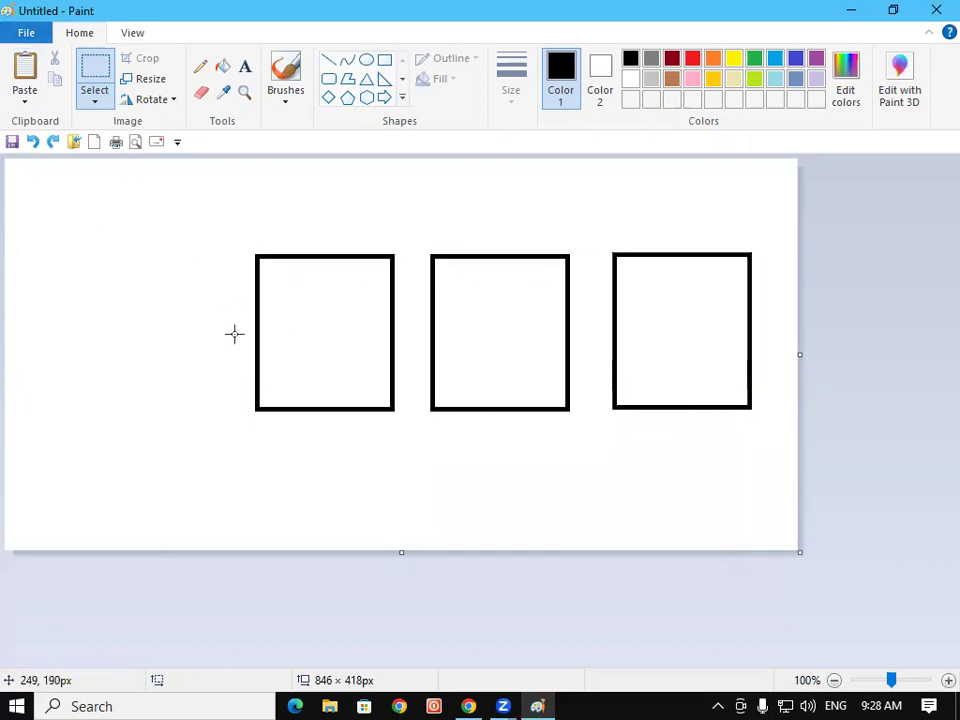
Step: Try to open the portrait picture as a file, cancelling at the request to save the drawing
click(27, 36)
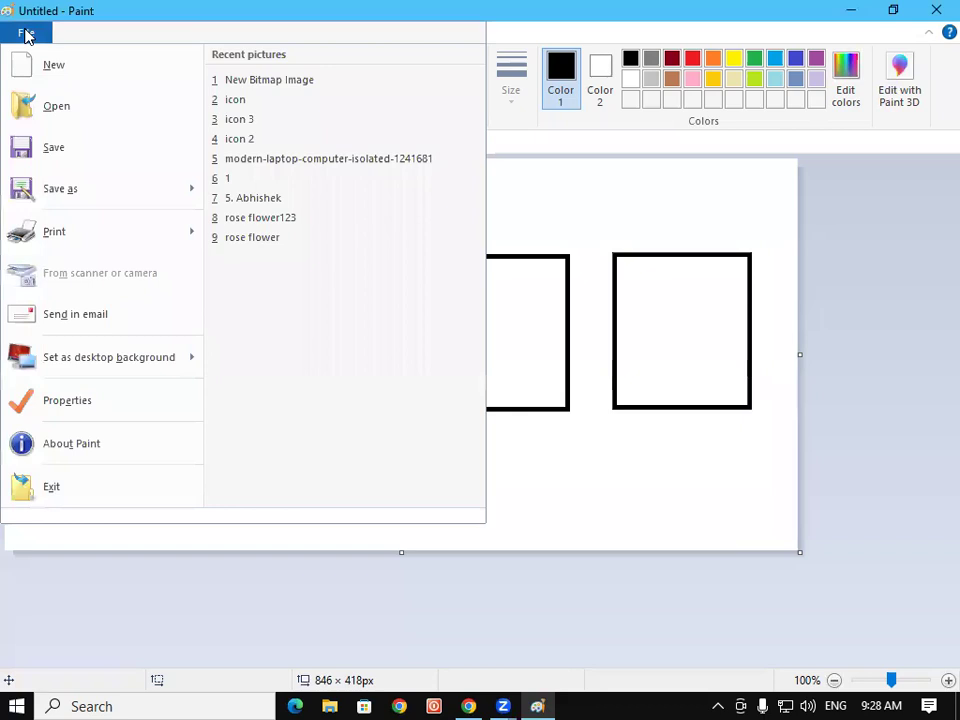
click(44, 120)
click(399, 236)
double_click(399, 236)
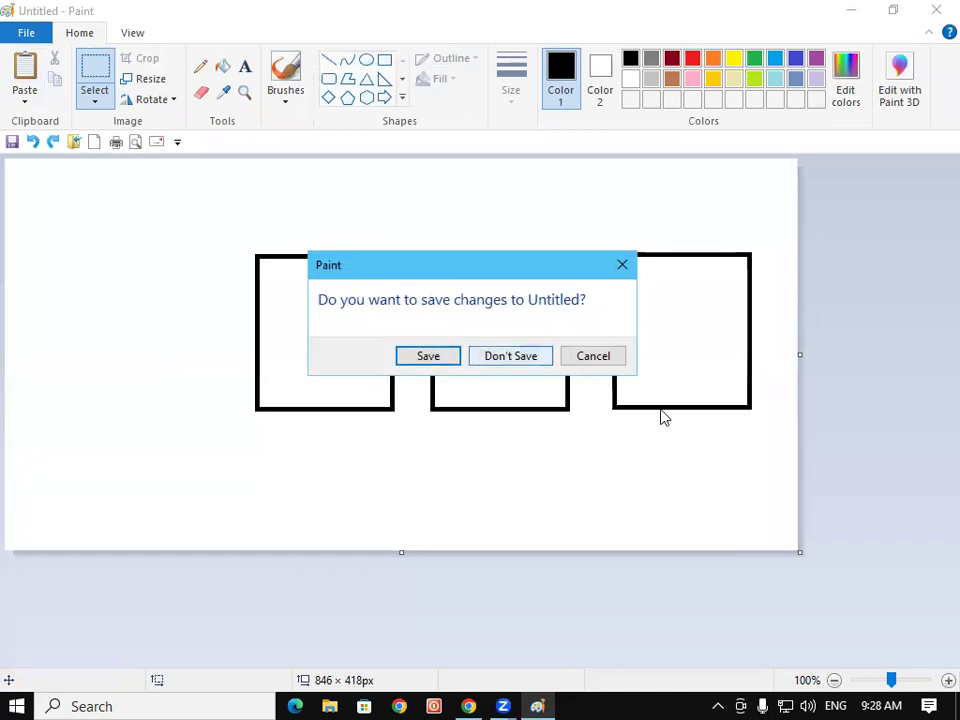
click(605, 357)
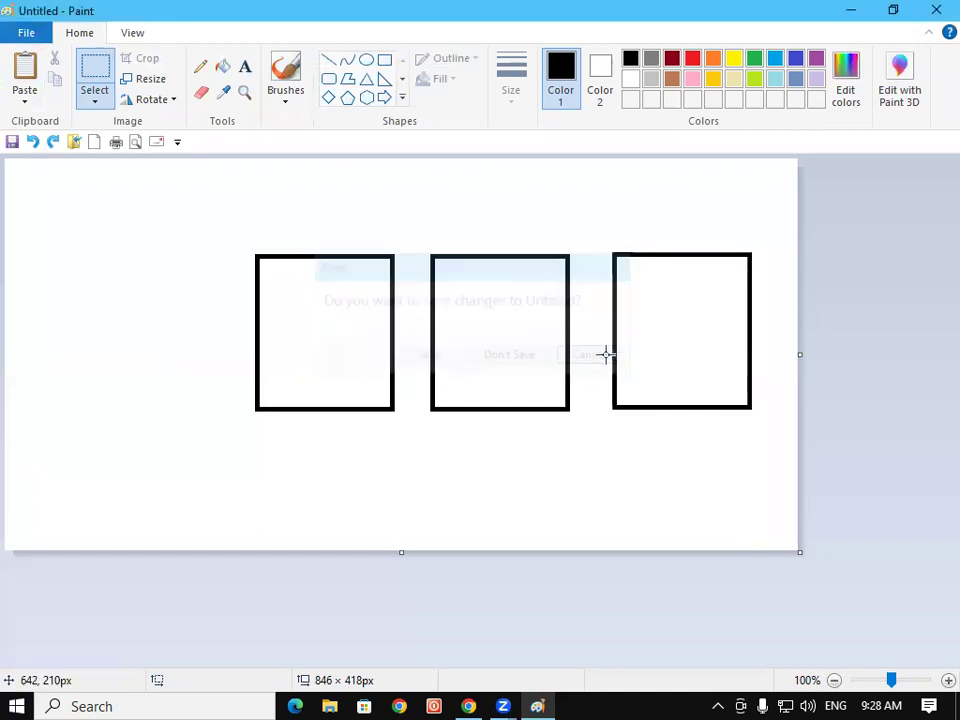
Step: Paste the background picture from the Desktop into the drawing and move it partly over the left rectangle
click(25, 100)
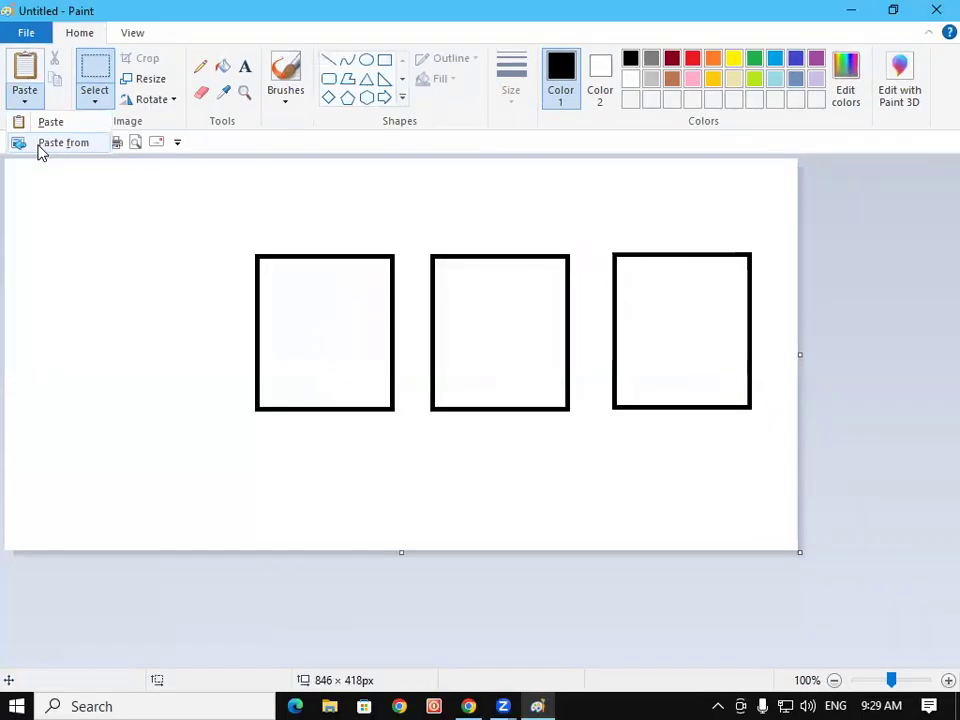
click(37, 151)
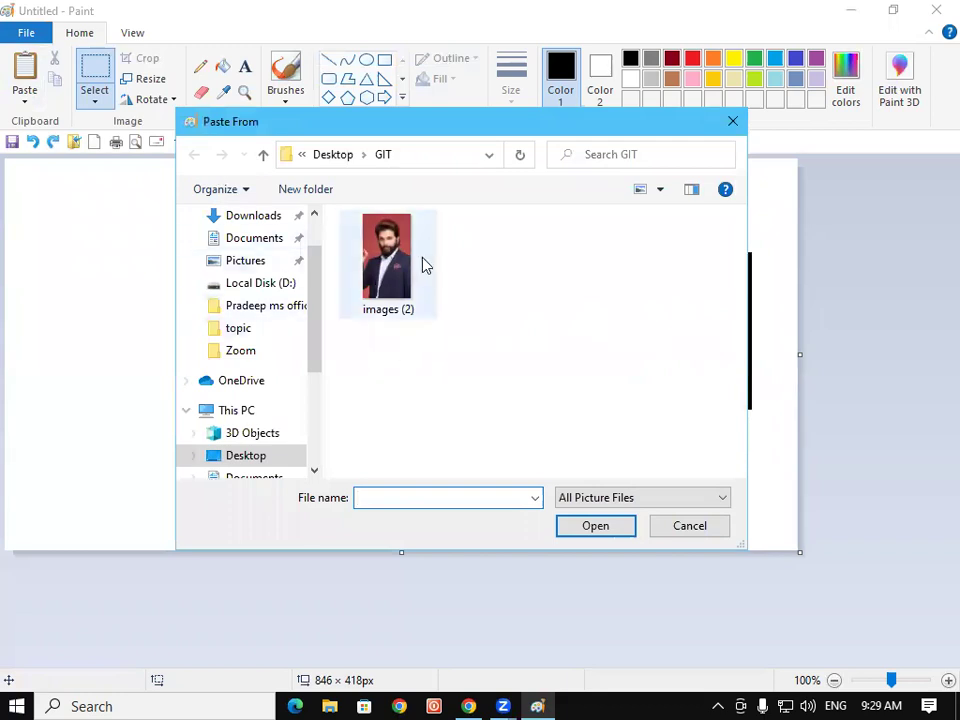
click(405, 265)
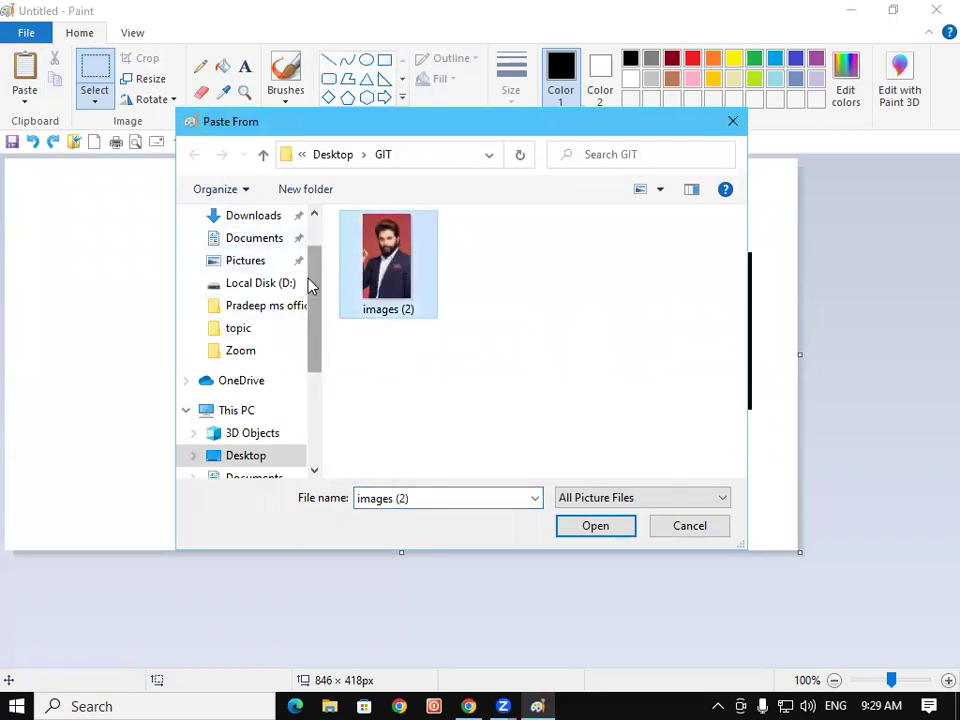
scroll(308, 287, up, 1)
click(260, 252)
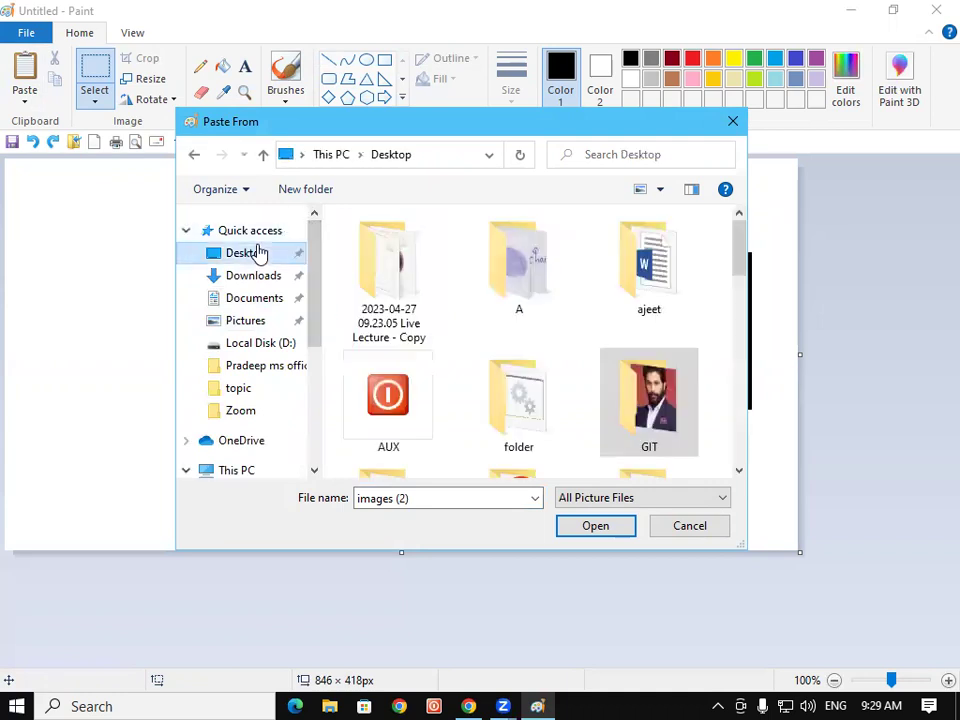
drag(739, 261, 742, 392)
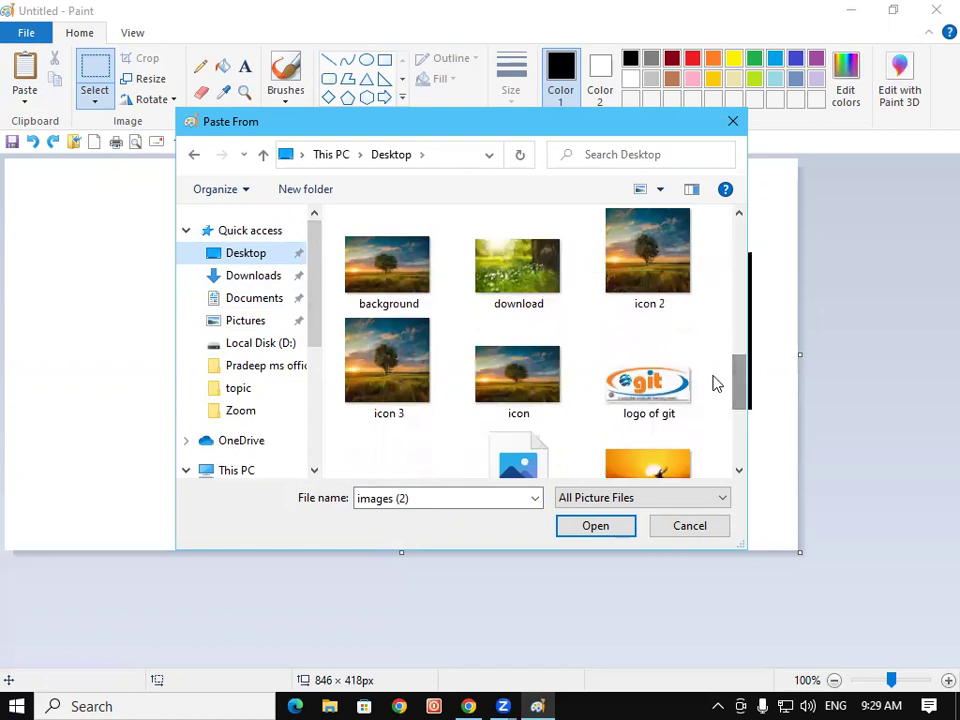
click(390, 275)
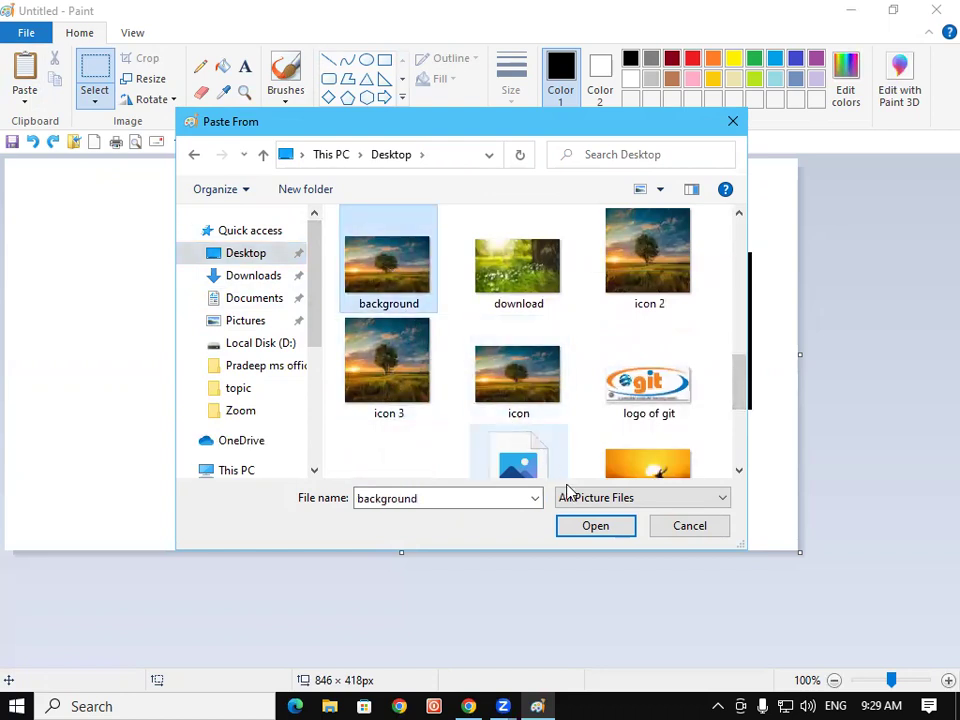
click(595, 526)
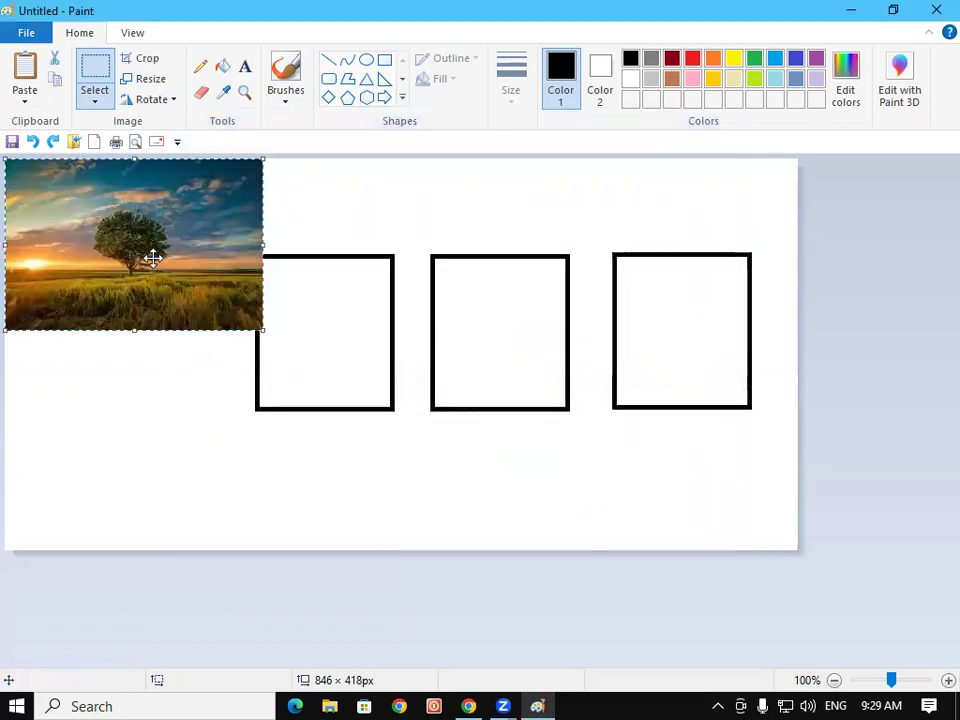
drag(160, 212, 227, 279)
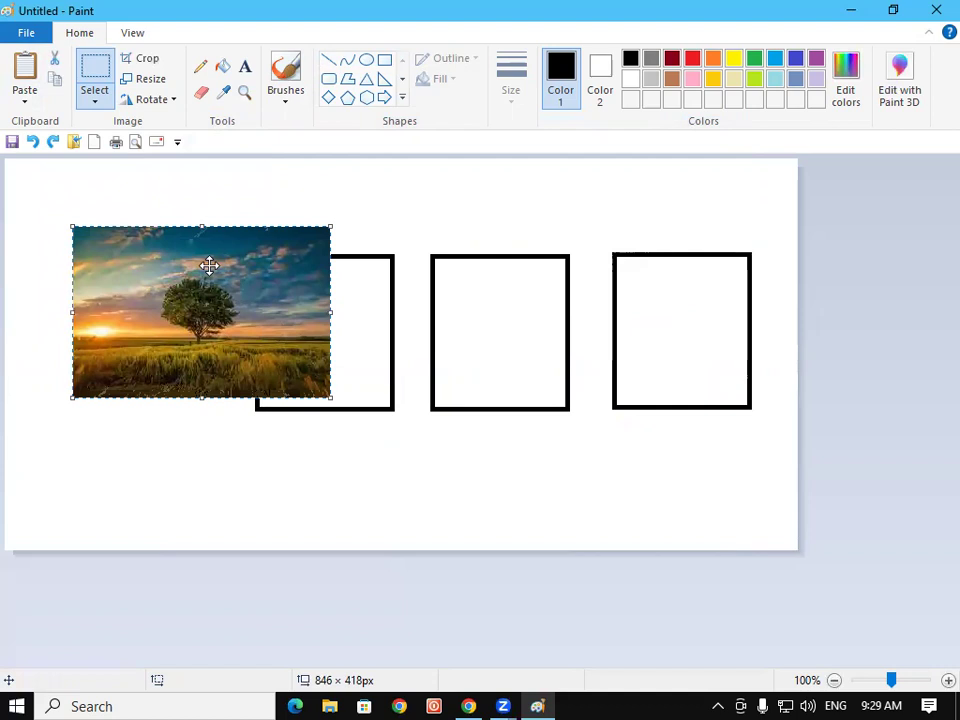
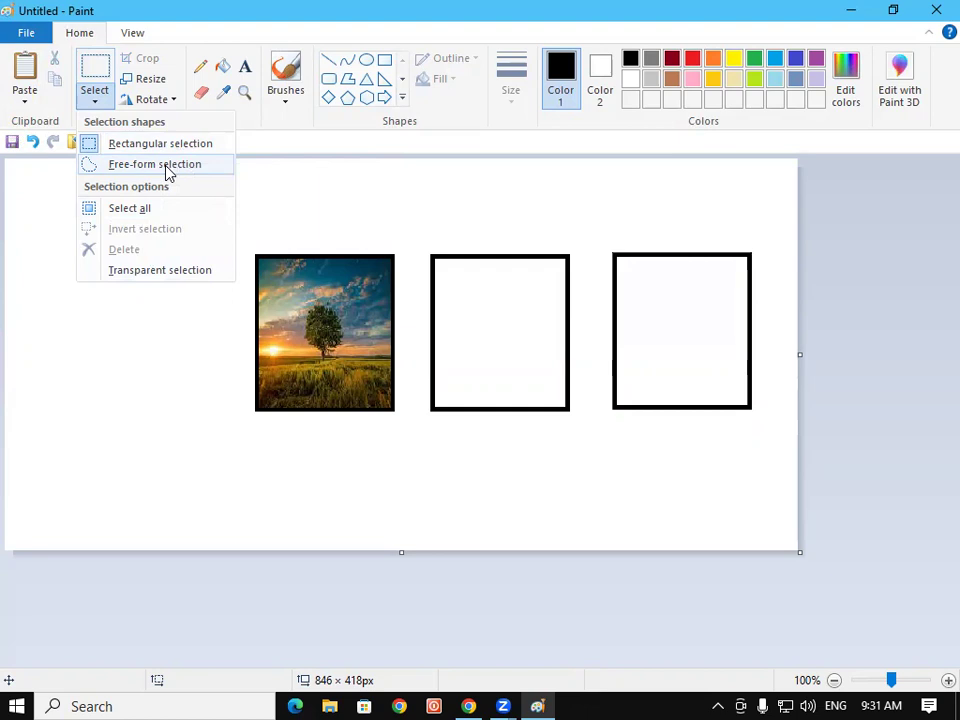
Step: Draw a rectangular selection of about 131 × 201 px on the blank area left of the framed picture, and clear it
click(339, 345)
drag(88, 237, 210, 423)
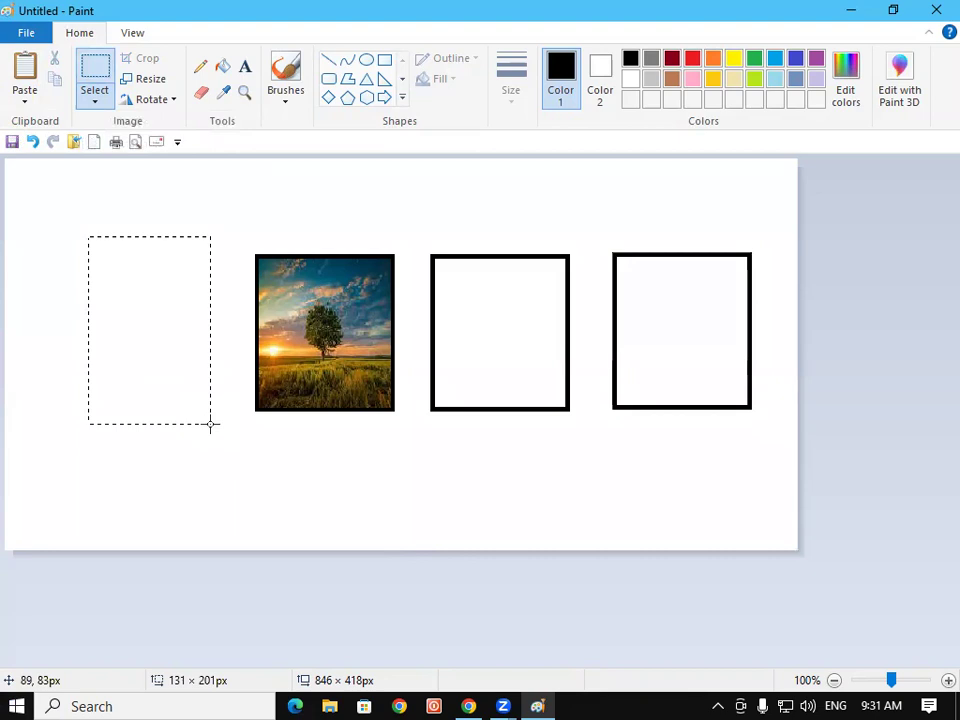
drag(210, 423, 209, 424)
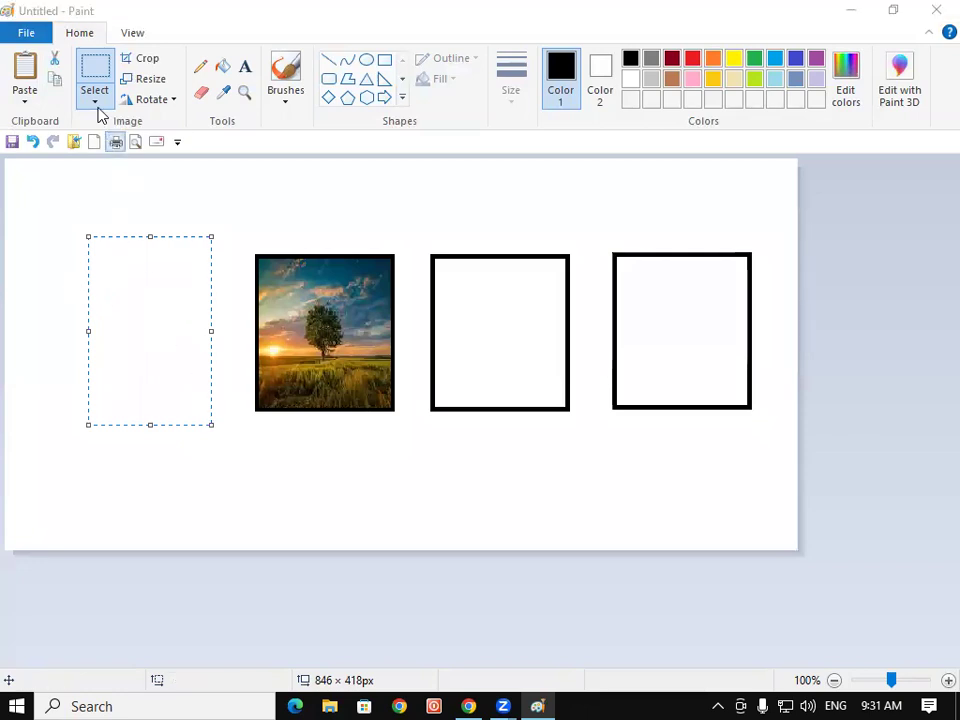
click(427, 21)
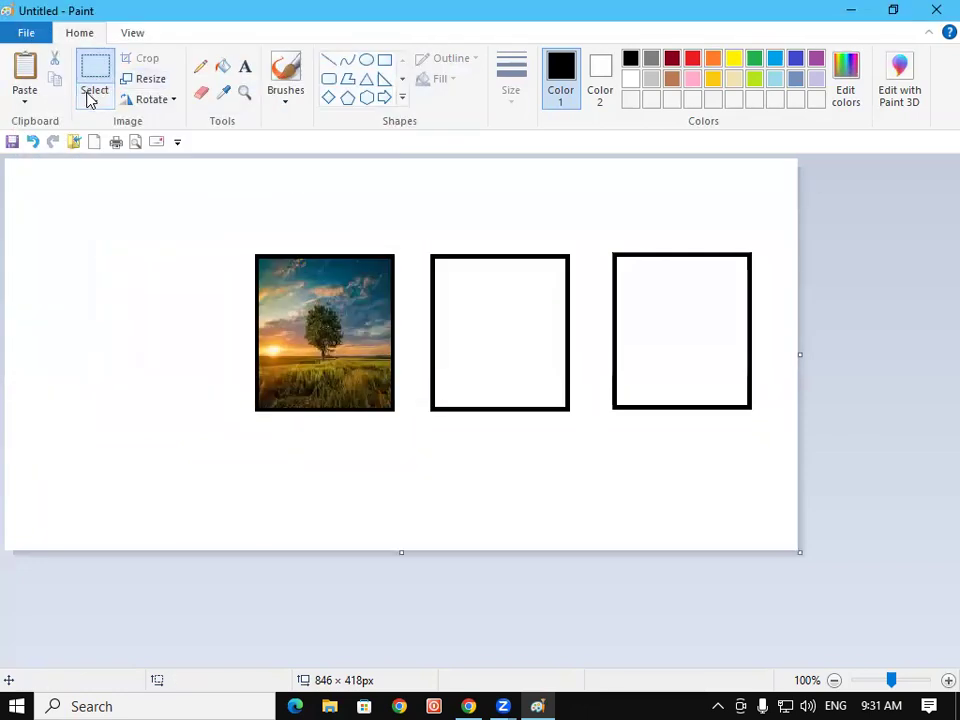
Step: Select all three frames with a rectangular selection of about 721 × 258 px and move them to the canvas's upper edge
click(88, 100)
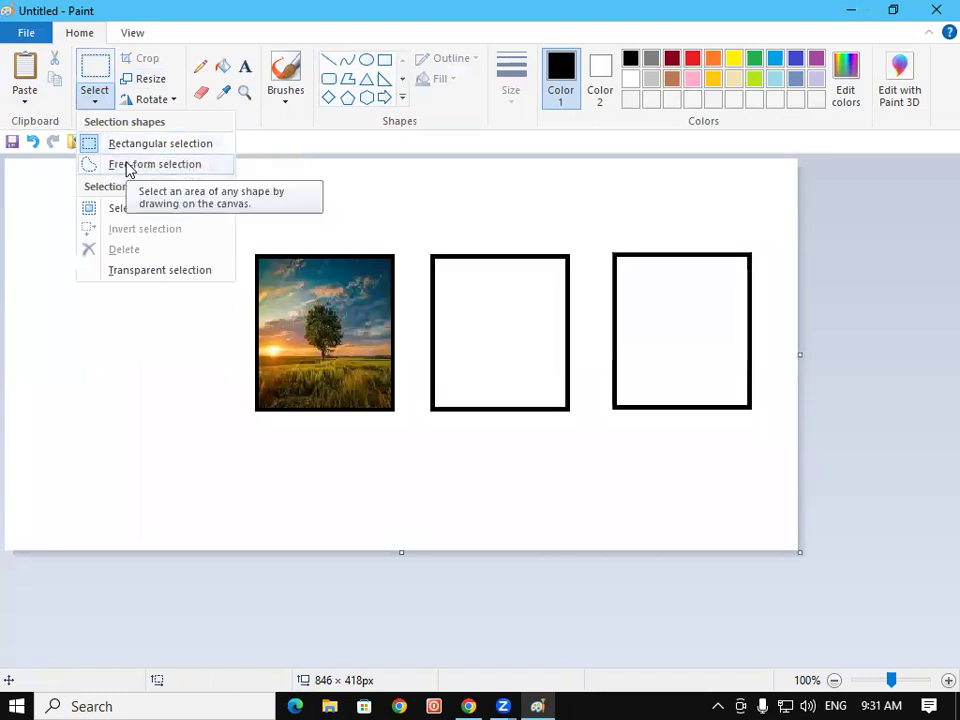
click(127, 145)
drag(110, 208, 784, 448)
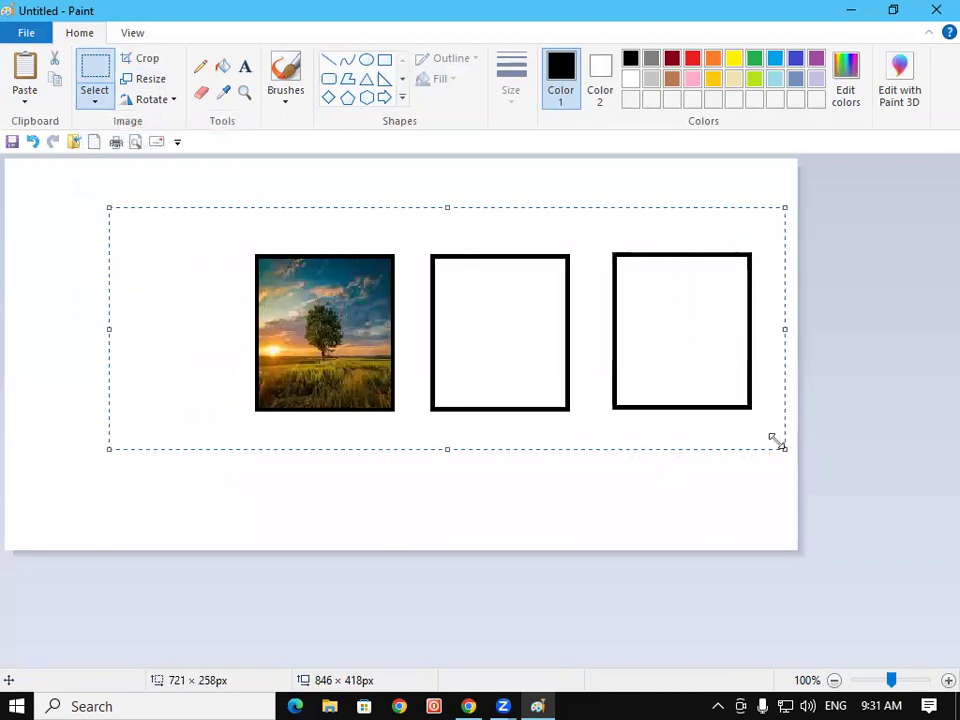
drag(658, 334, 541, 252)
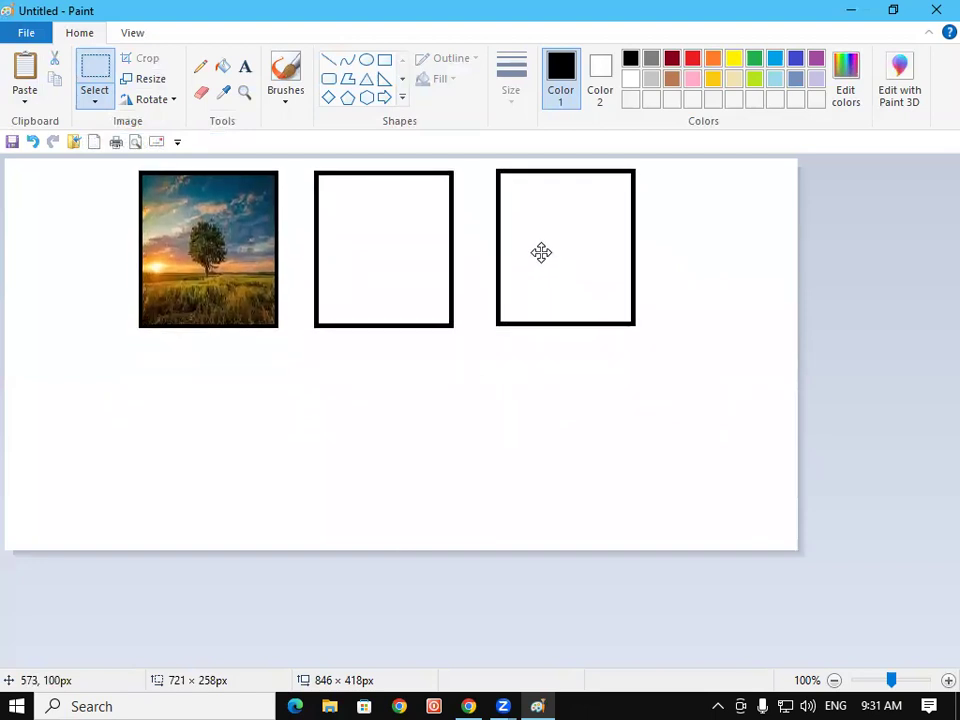
click(463, 409)
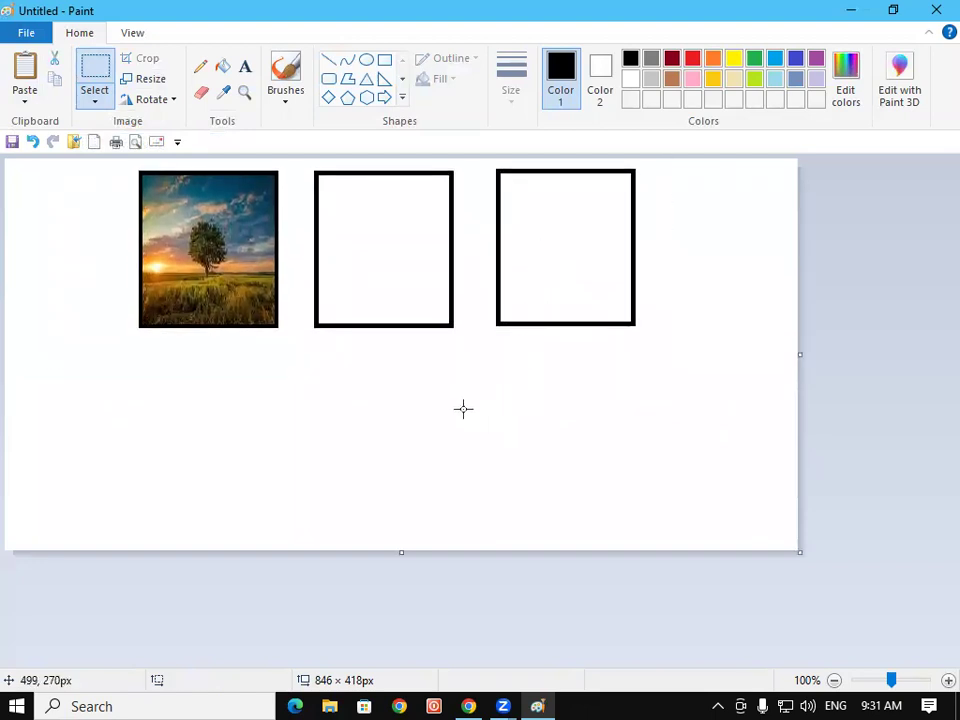
Step: Make a free-form selection below the frames that includes the tree picture's lower-right corner, move it down, and undo the move
click(106, 108)
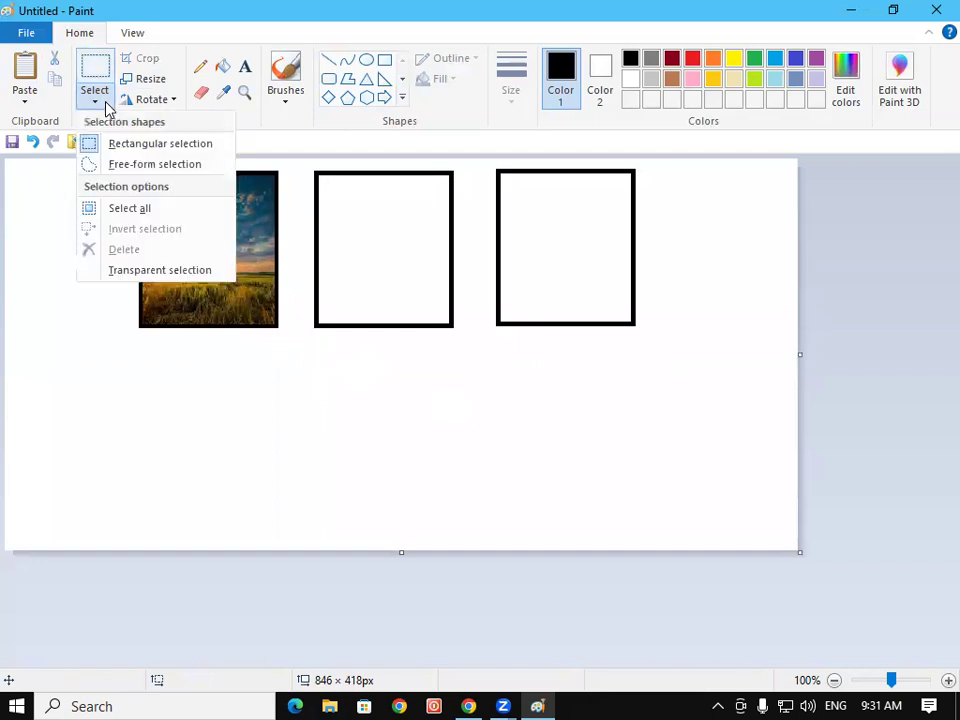
click(128, 168)
mouse_move(259, 375)
mouse_down()
mouse_move(165, 433)
mouse_move(238, 498)
mouse_move(382, 469)
mouse_move(478, 333)
mouse_move(384, 383)
mouse_move(231, 328)
mouse_move(212, 384)
mouse_up()
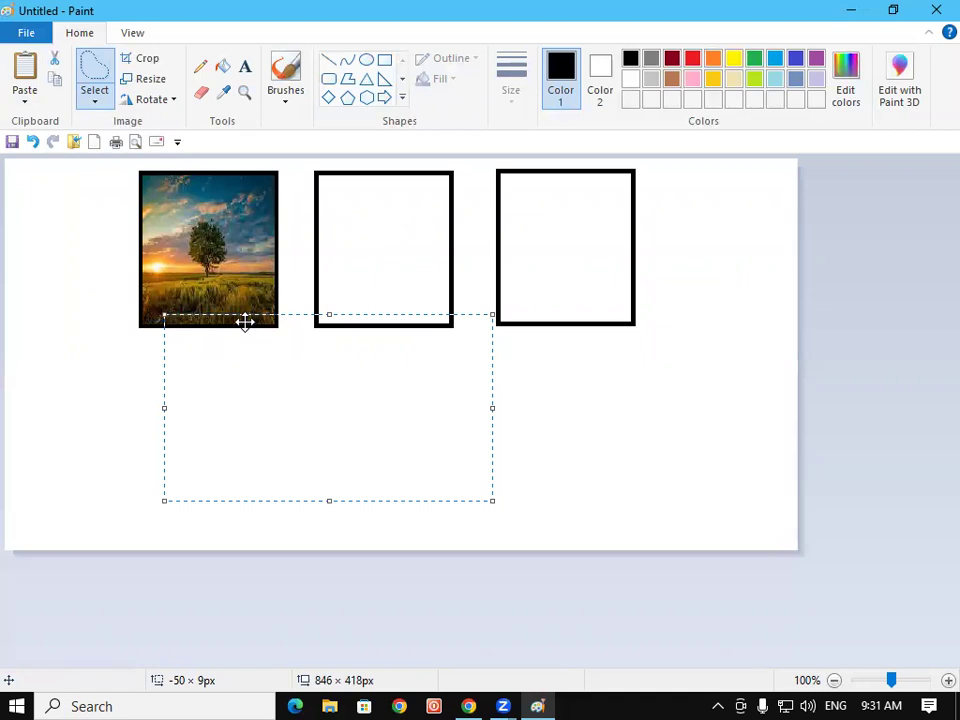
drag(272, 358, 303, 397)
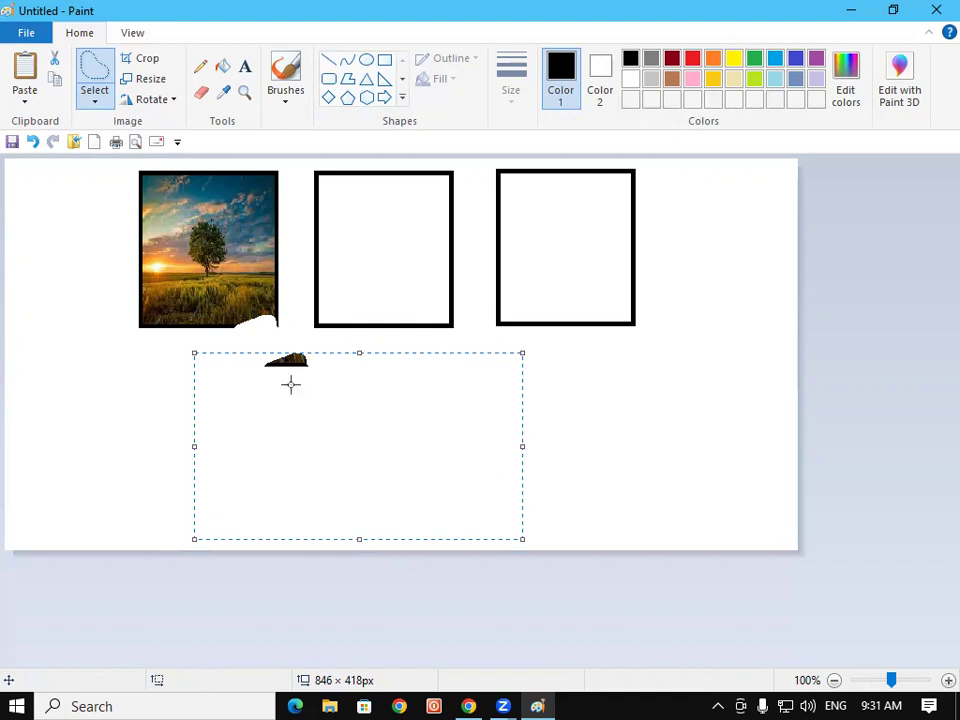
key(ctrl+z)
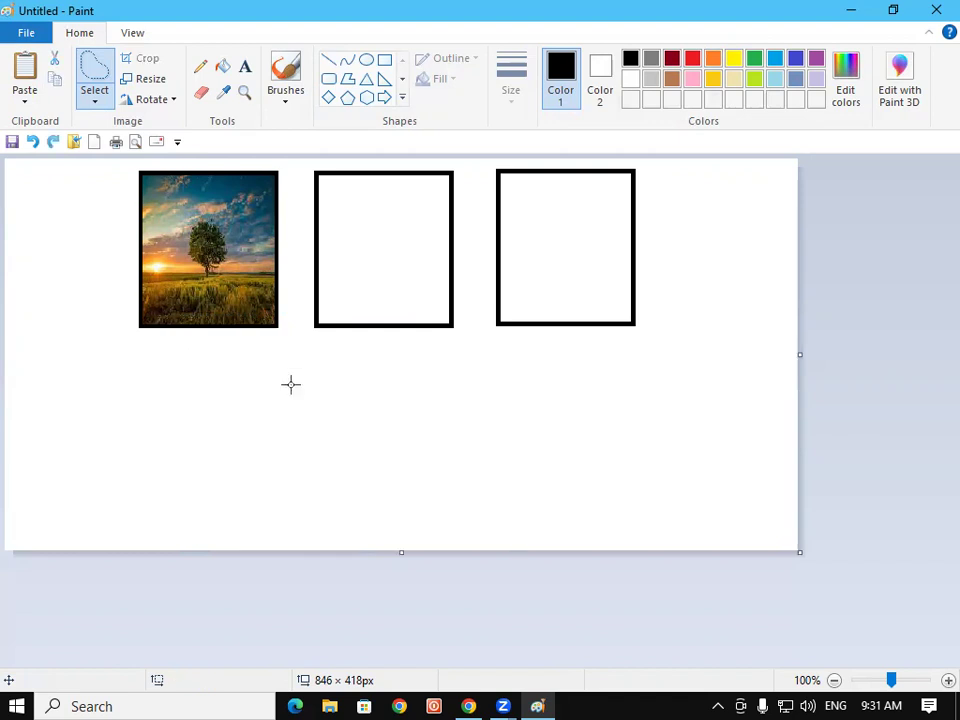
Step: Paste the portrait photo with the blue background from the Desktop onto the canvas
click(25, 98)
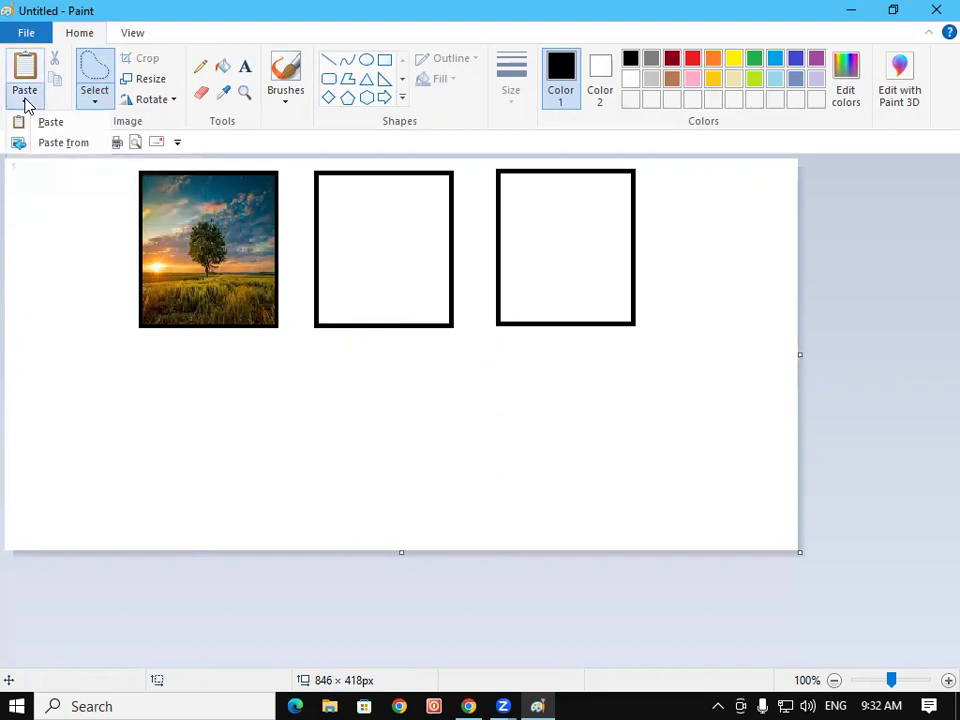
click(64, 145)
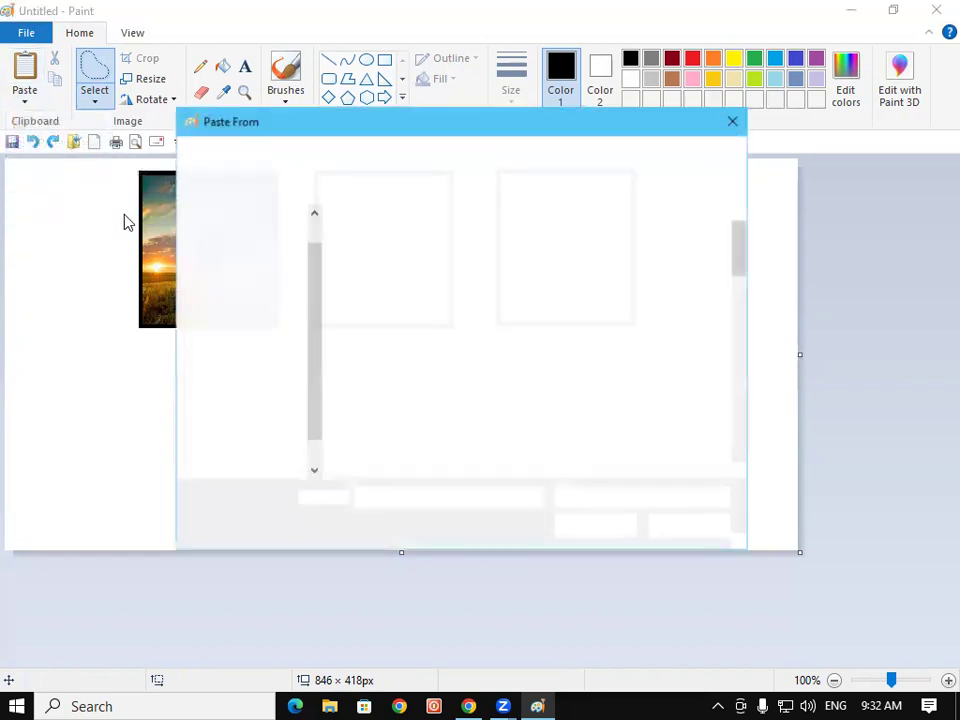
drag(735, 259, 763, 327)
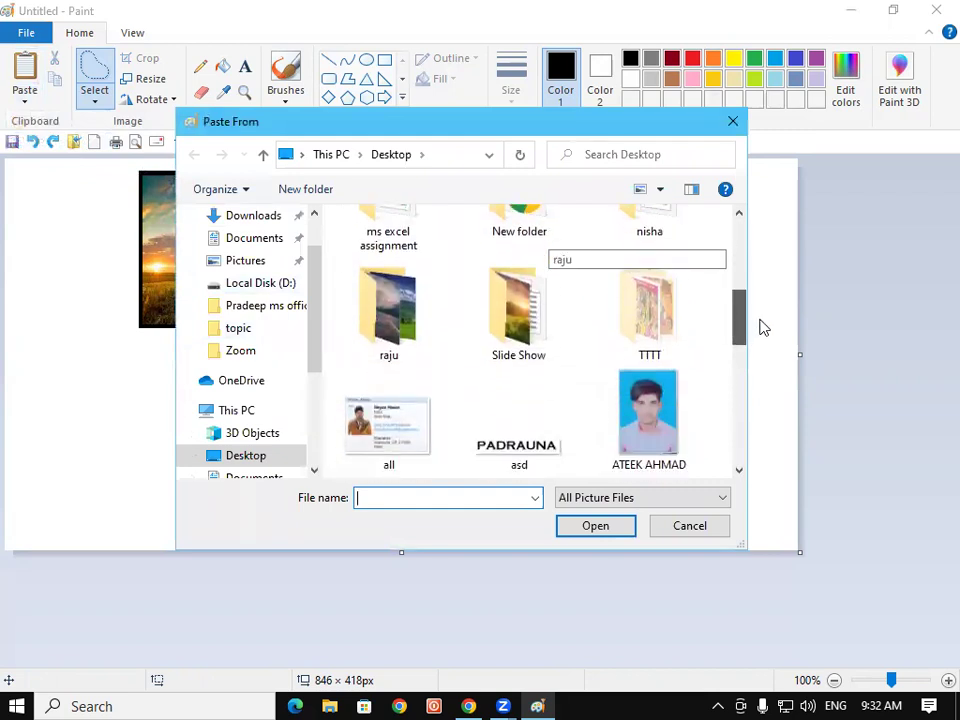
click(640, 410)
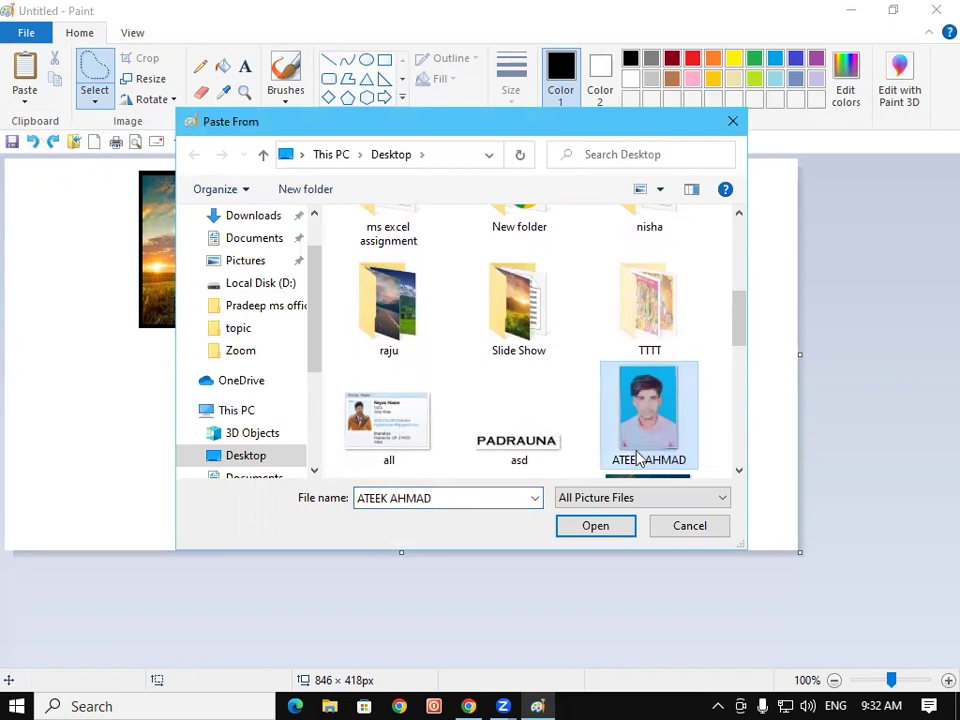
click(596, 526)
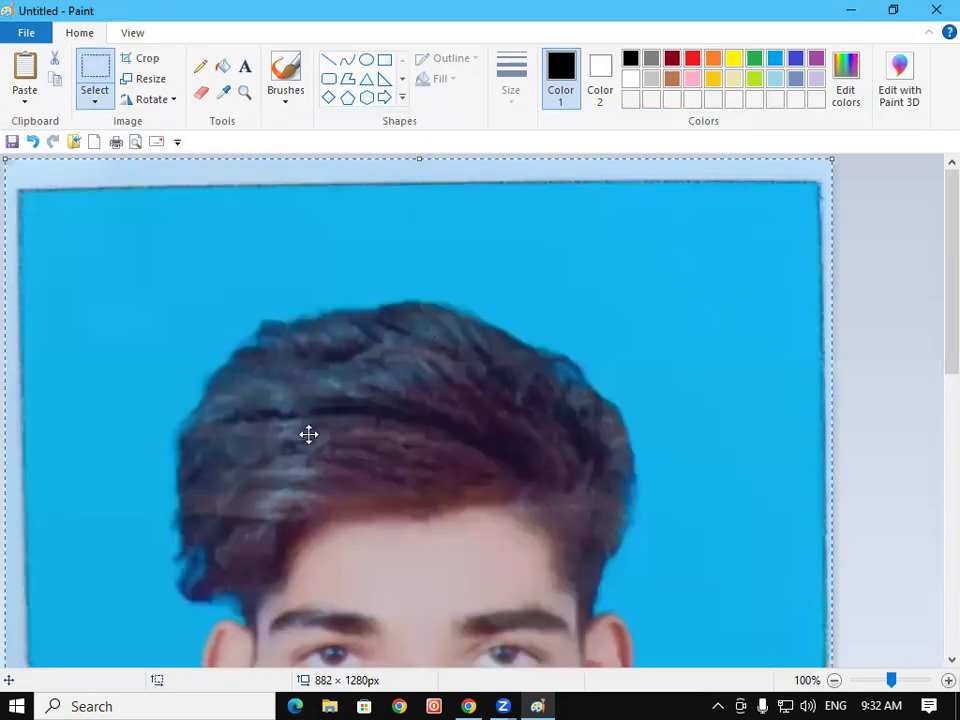
Step: Shrink the pasted portrait photo to about 161 × 254 px
scroll(932, 380, down, 10)
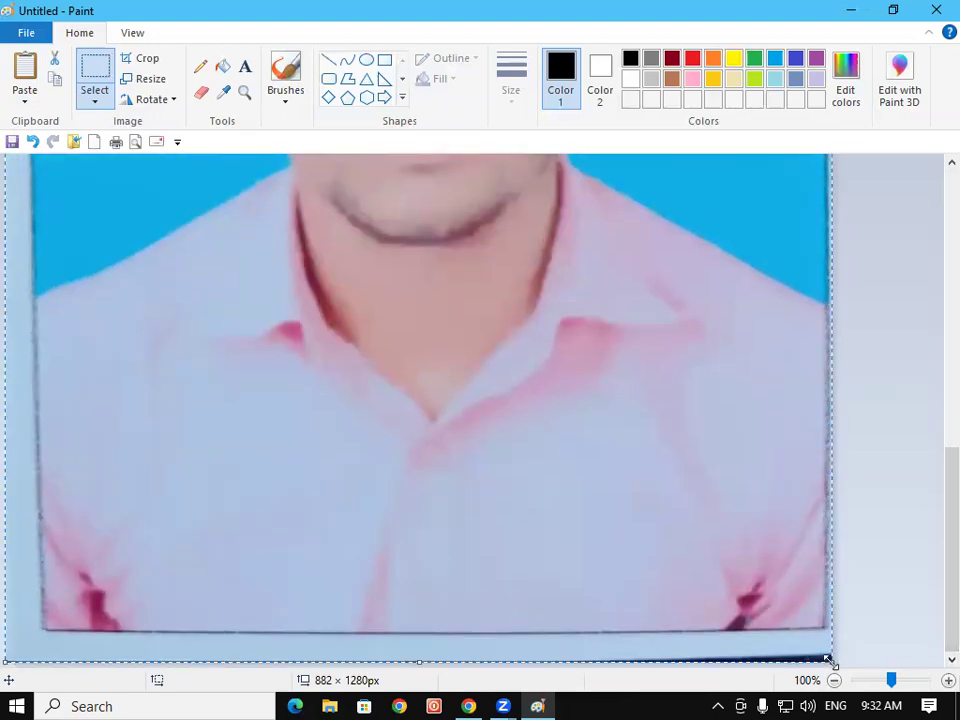
drag(835, 663, 340, 215)
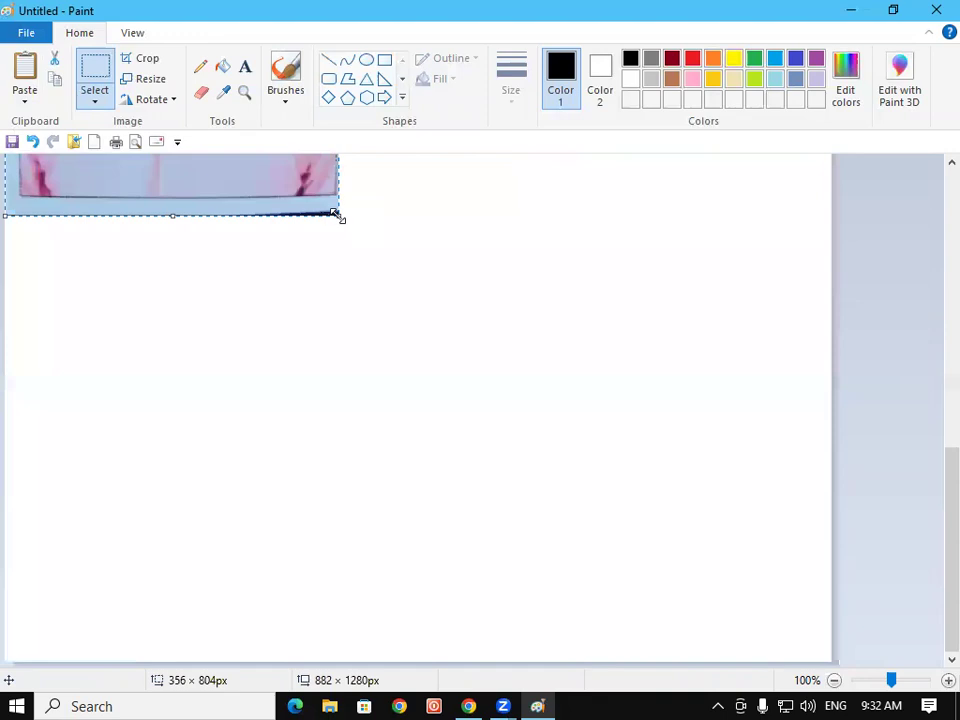
scroll(932, 489, up, 15)
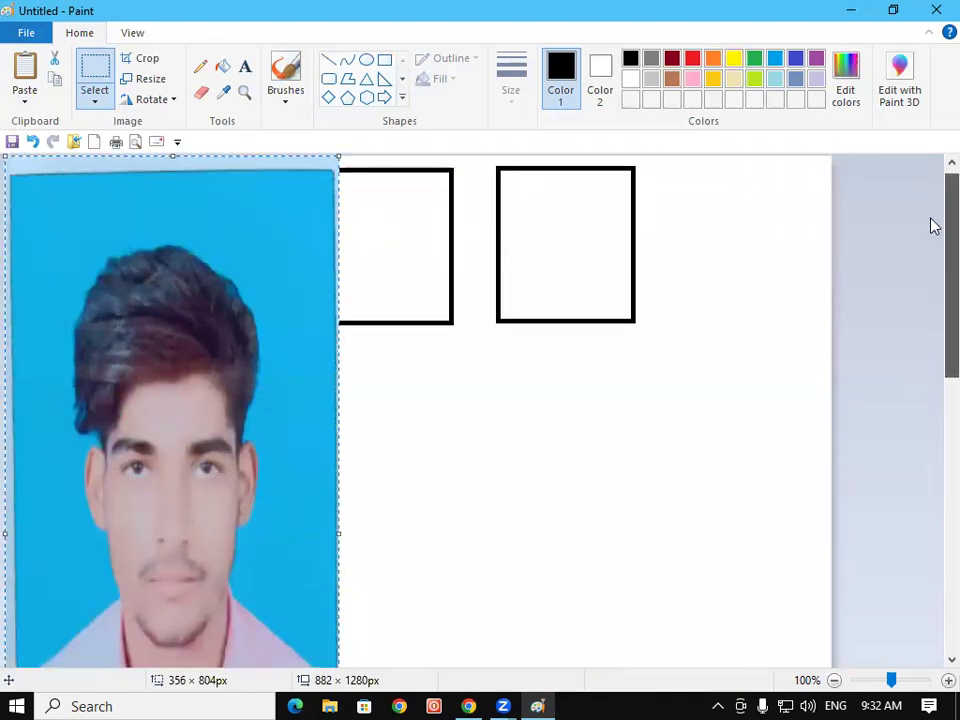
scroll(932, 223, down, 10)
scroll(932, 430, down, 2)
drag(339, 357, 321, 163)
scroll(394, 231, down, 4)
drag(932, 484, 932, 326)
drag(318, 546, 158, 238)
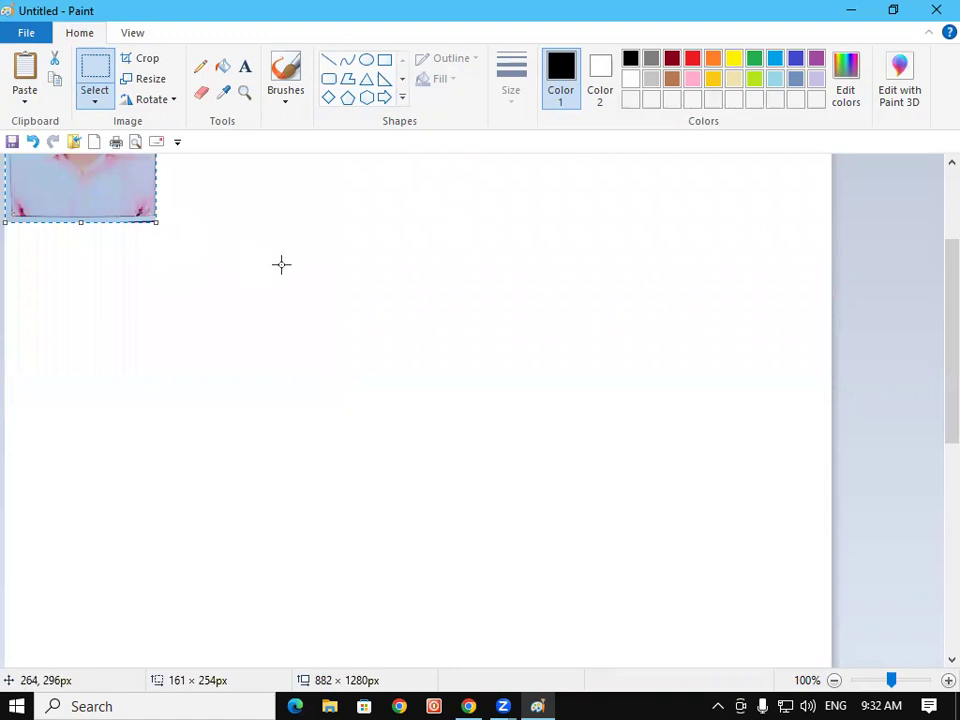
Step: Move the reduced portrait to just below the framed tree picture, near the canvas's left edge, and deselect it
scroll(279, 264, up, 3)
drag(86, 231, 98, 418)
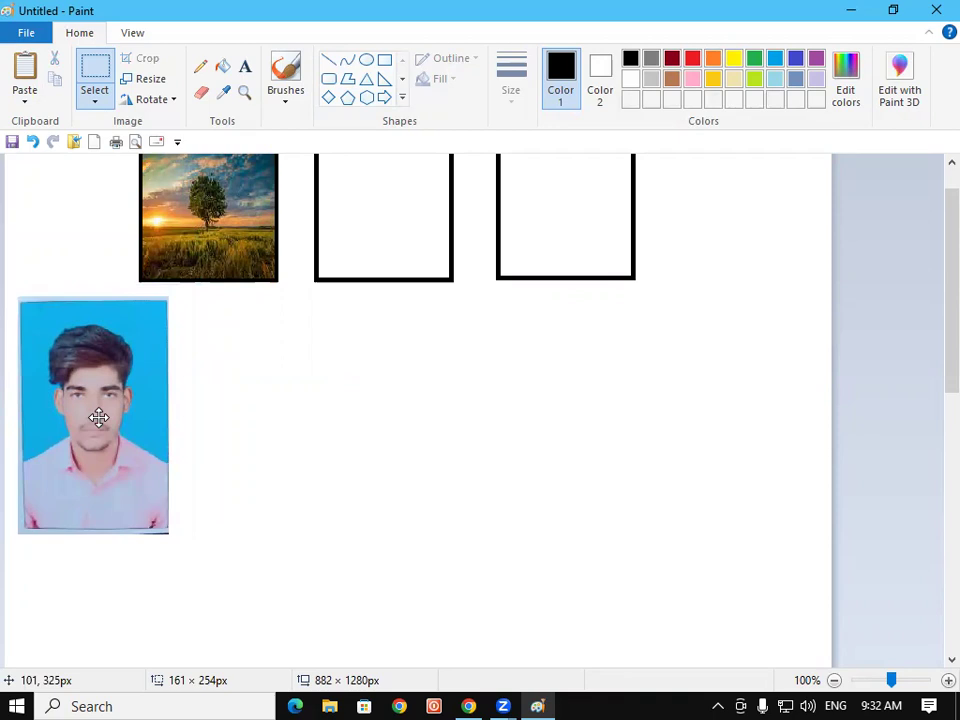
drag(98, 418, 98, 418)
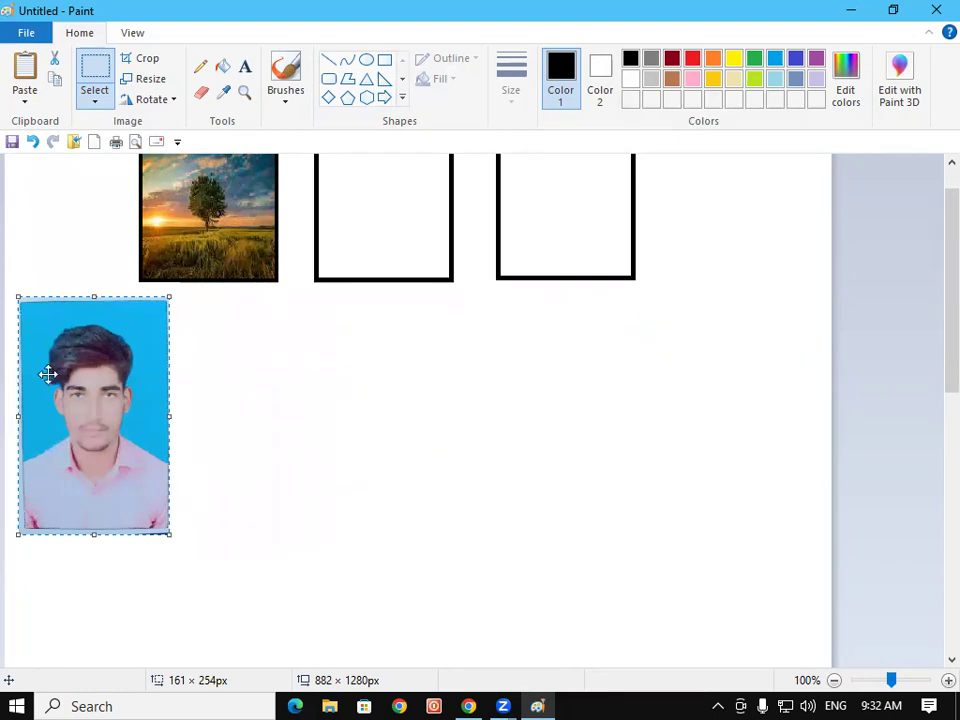
click(285, 407)
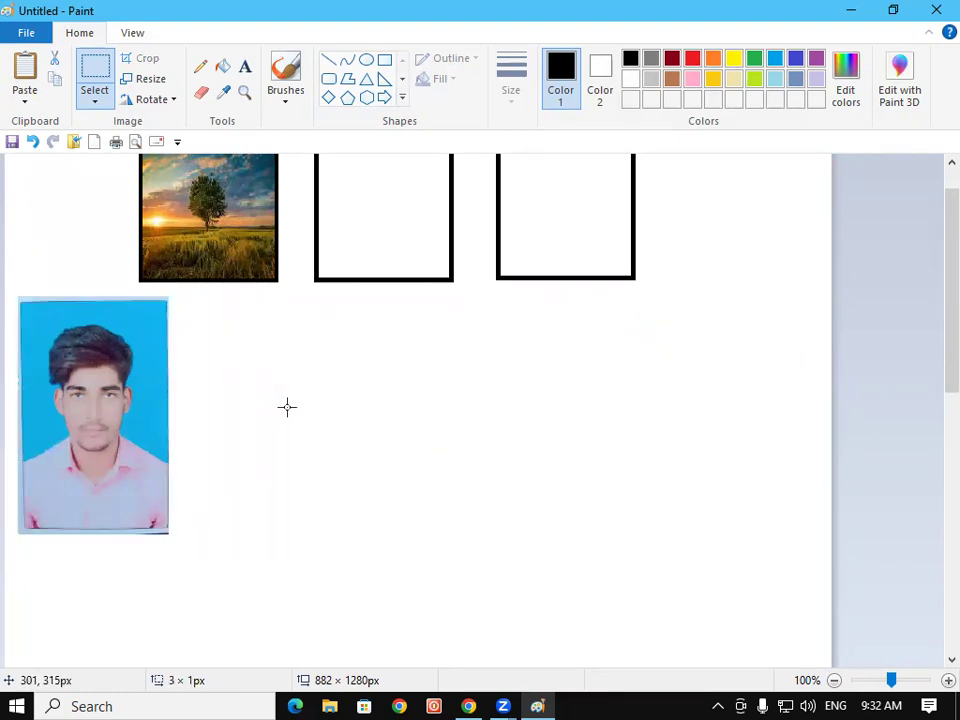
Step: Draw a black-outlined rectangle of about 165 × 234 px to the right of the portrait and fill it with red
click(385, 61)
drag(453, 319, 606, 536)
drag(551, 448, 515, 440)
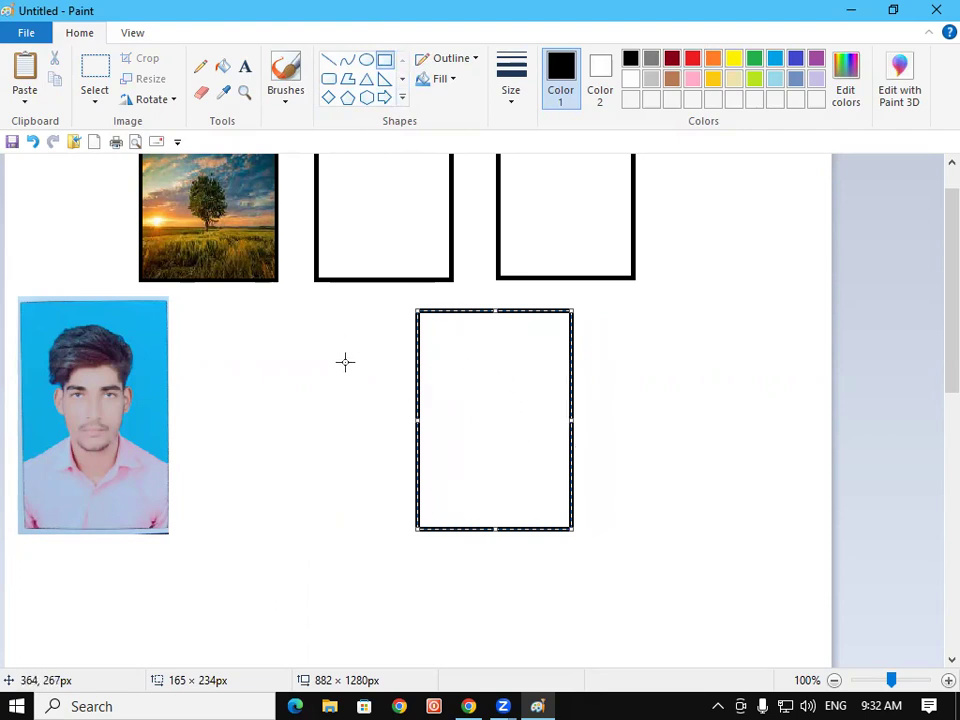
click(223, 75)
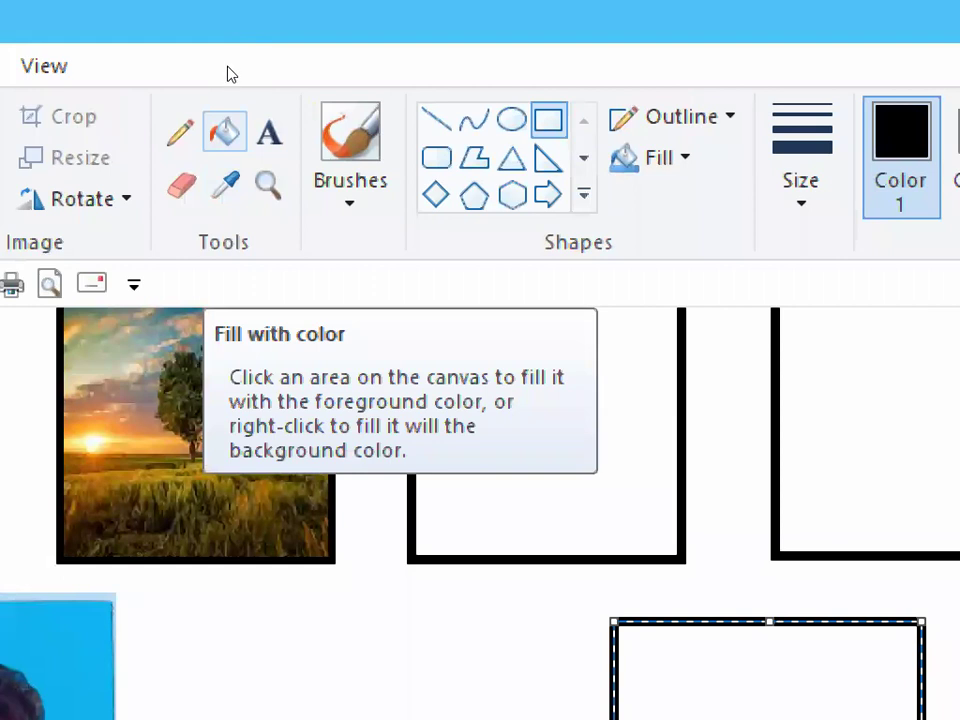
click(228, 73)
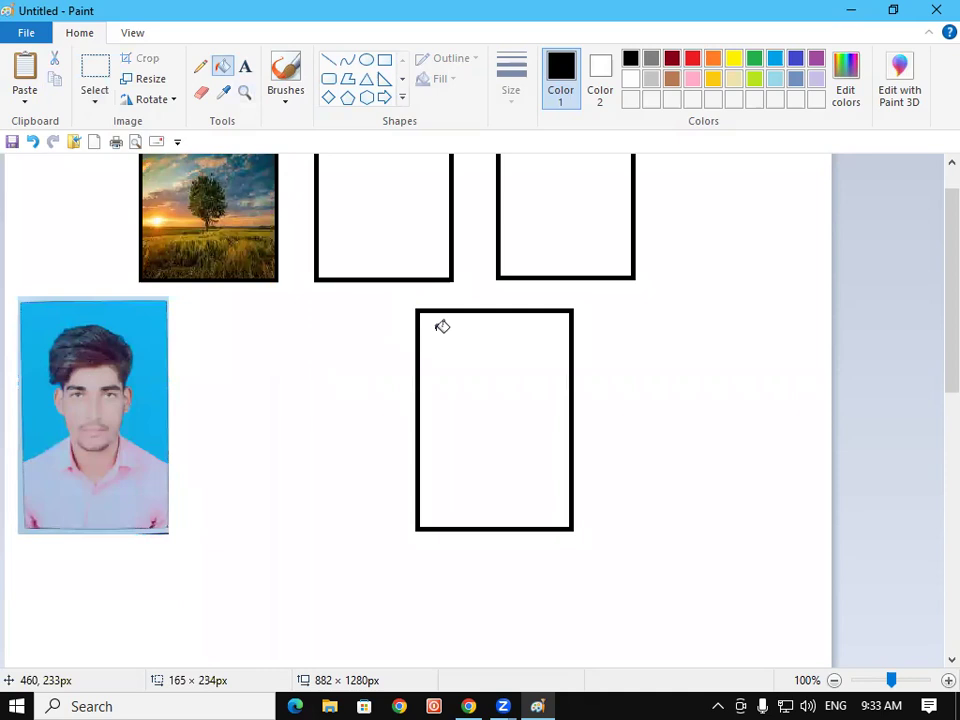
click(693, 60)
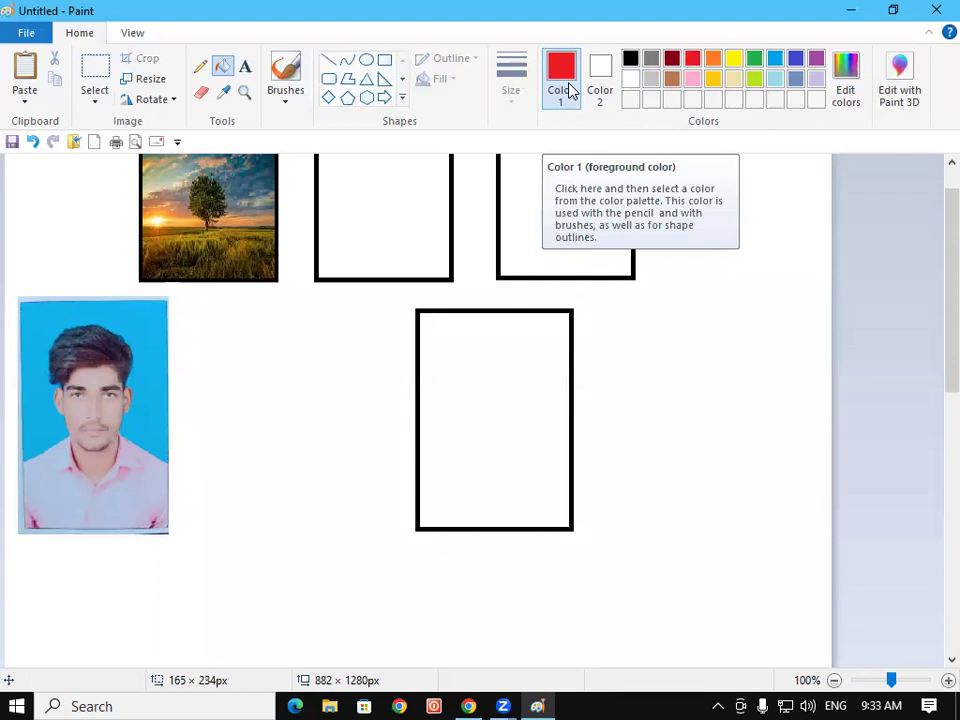
click(519, 347)
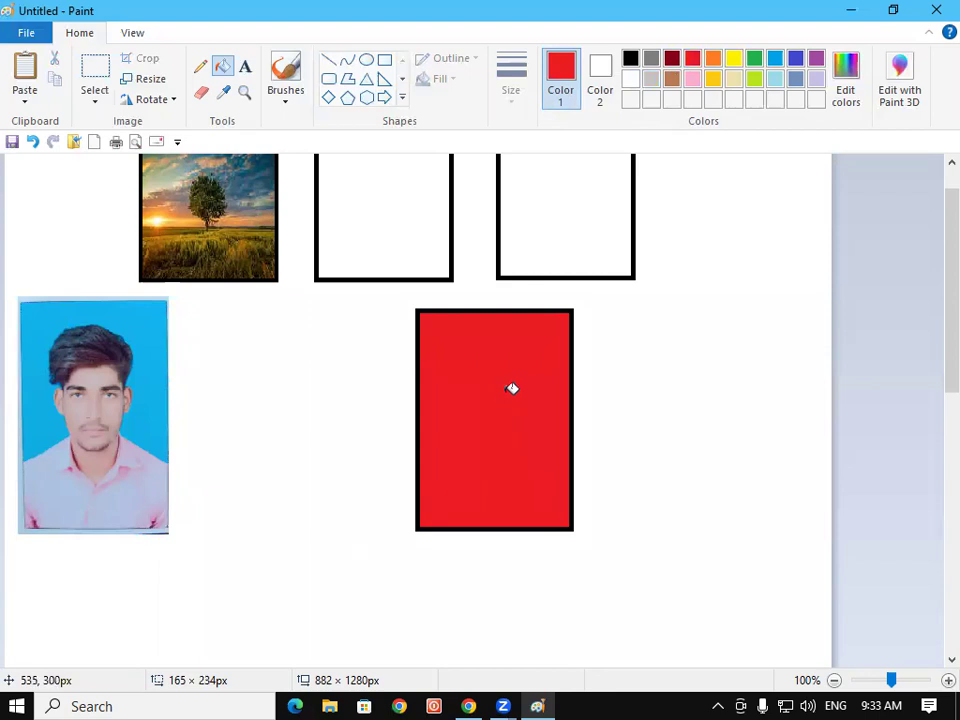
Step: Make a free-form selection around the person in the portrait and move the cutout onto the red rectangle
click(95, 100)
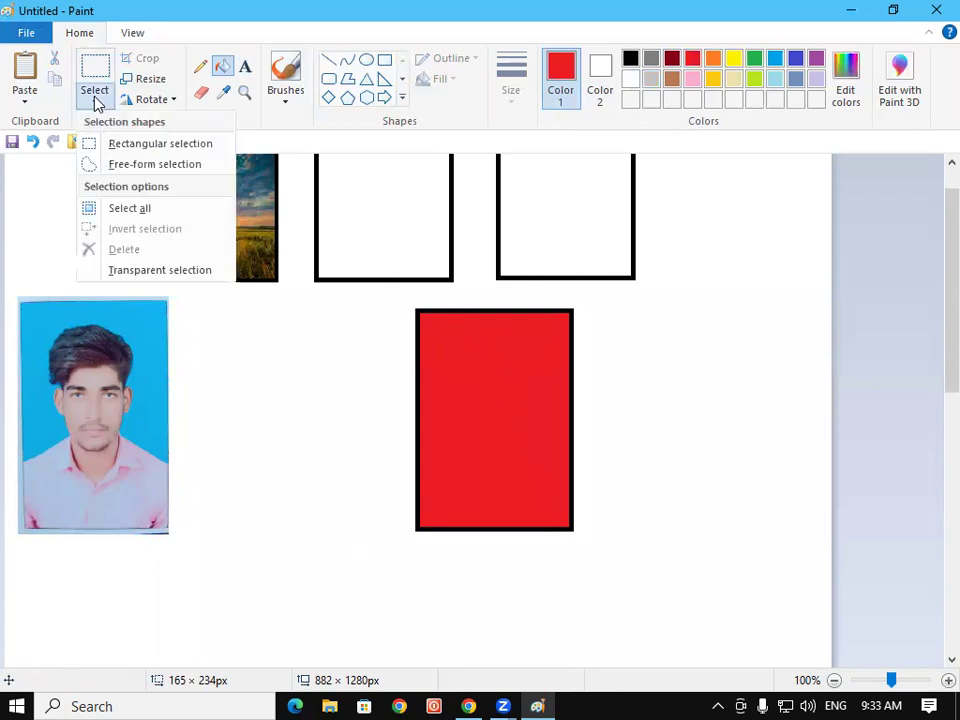
click(125, 165)
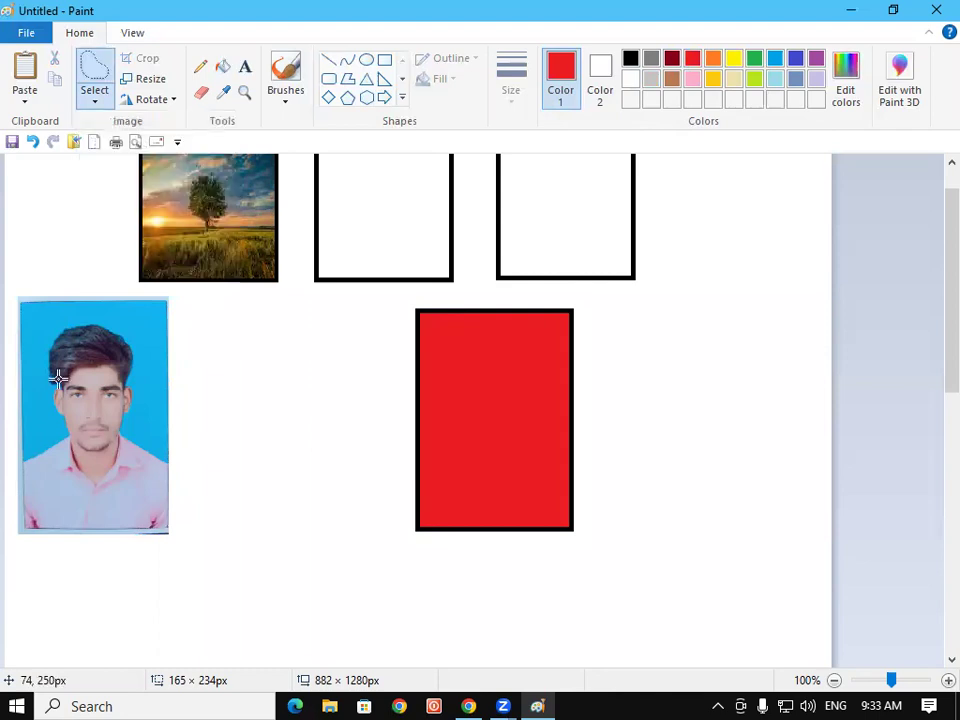
mouse_move(22, 457)
mouse_down()
mouse_move(67, 431)
mouse_move(45, 345)
mouse_move(57, 331)
mouse_move(111, 324)
mouse_move(139, 339)
mouse_move(122, 424)
mouse_move(166, 458)
mouse_move(163, 531)
mouse_move(22, 522)
mouse_move(26, 455)
mouse_move(129, 495)
mouse_move(316, 510)
mouse_move(420, 503)
mouse_move(471, 480)
mouse_up()
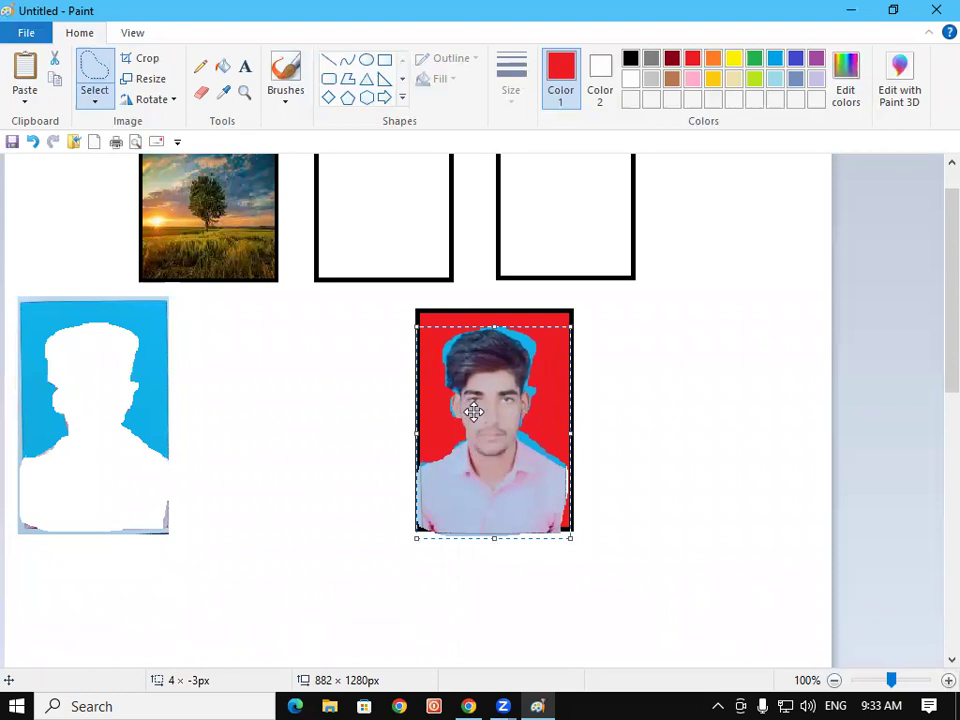
Step: Undo the cutout's move, the red fill and the rectangle beside the portrait
key(ctrl+z)
key(ctrl+z)
key(ctrl+z)
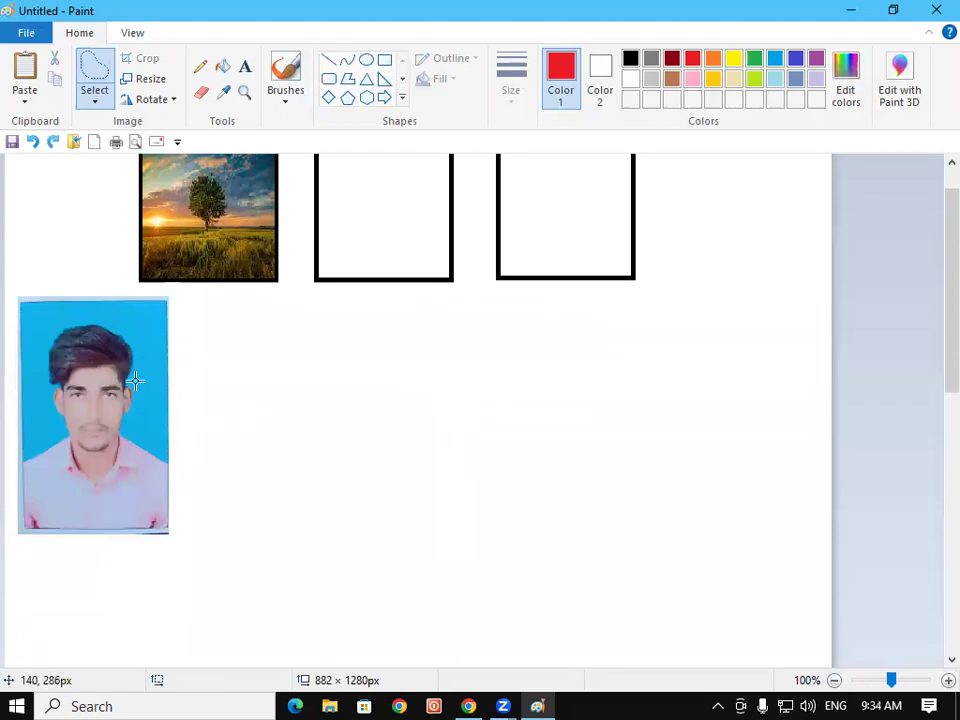
Step: Start a new blank picture without saving the current one
scroll(439, 352, up, 1)
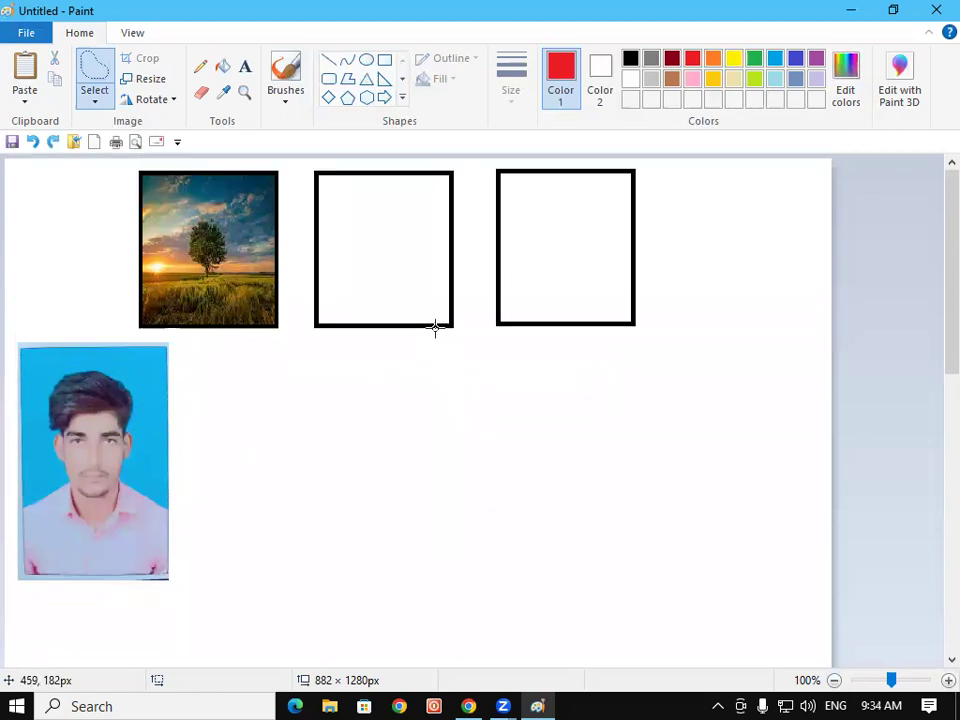
key(ctrl+n)
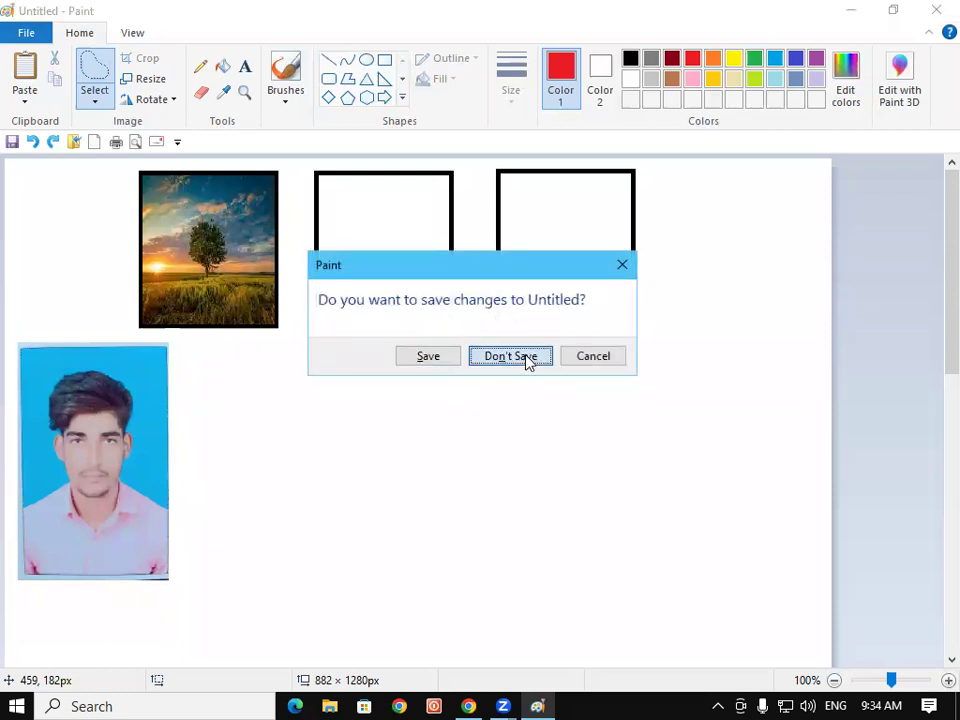
click(527, 357)
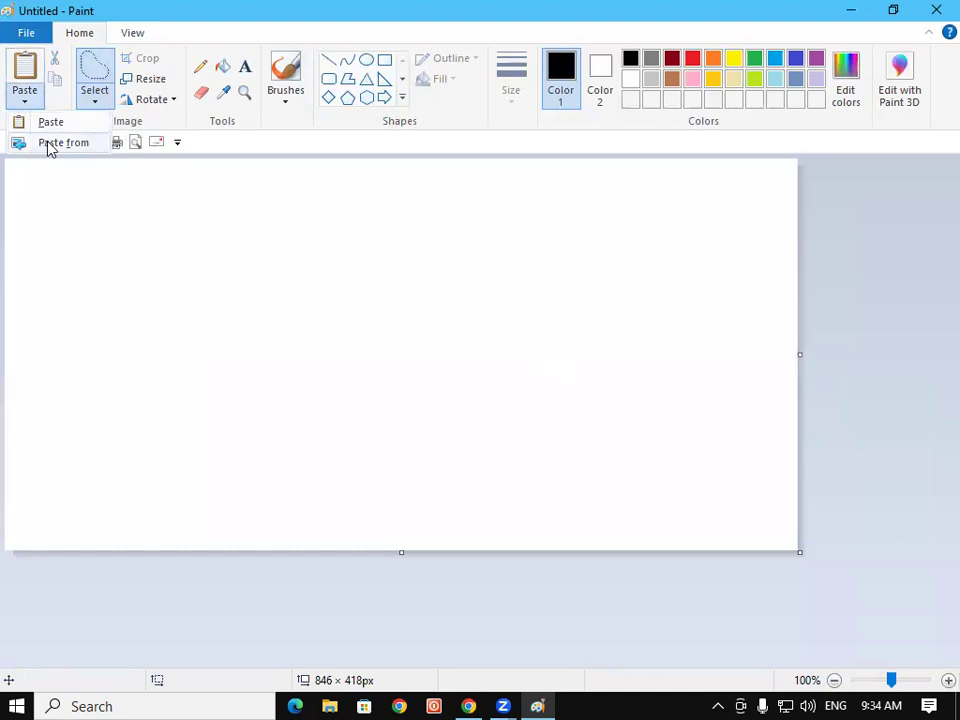
Step: Paste the portrait photo with the blue background from the Desktop onto the new blank canvas
click(55, 143)
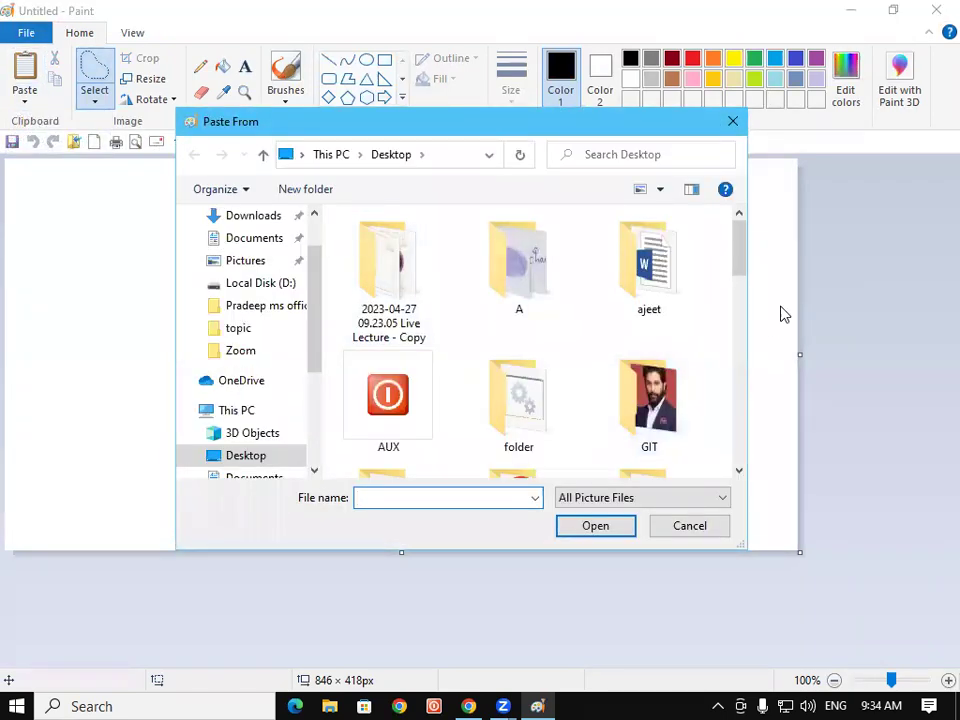
drag(745, 253, 741, 360)
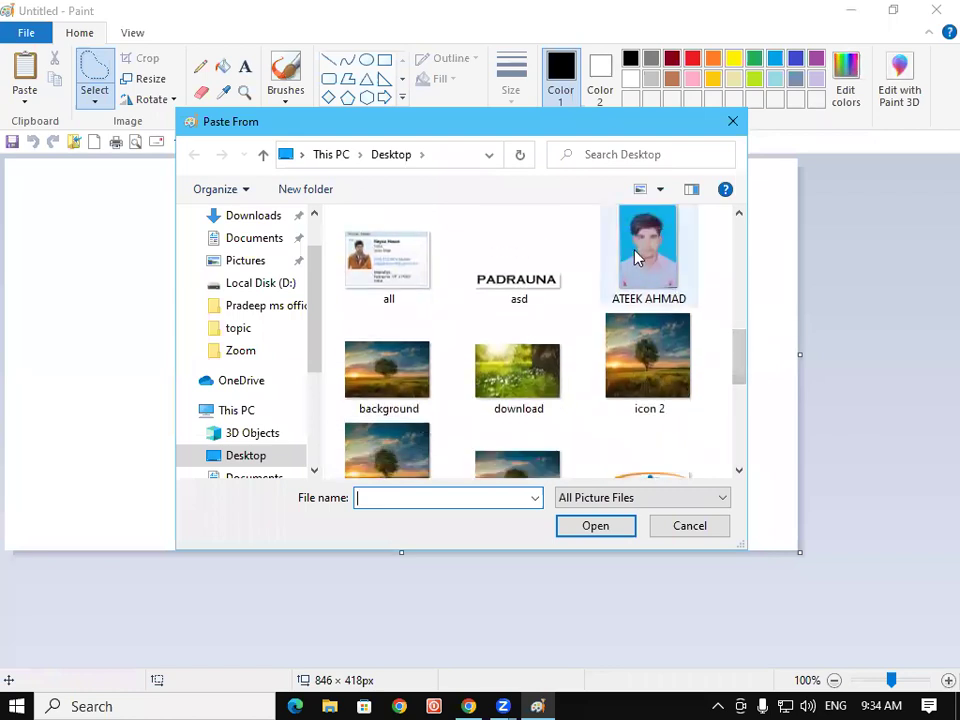
click(636, 258)
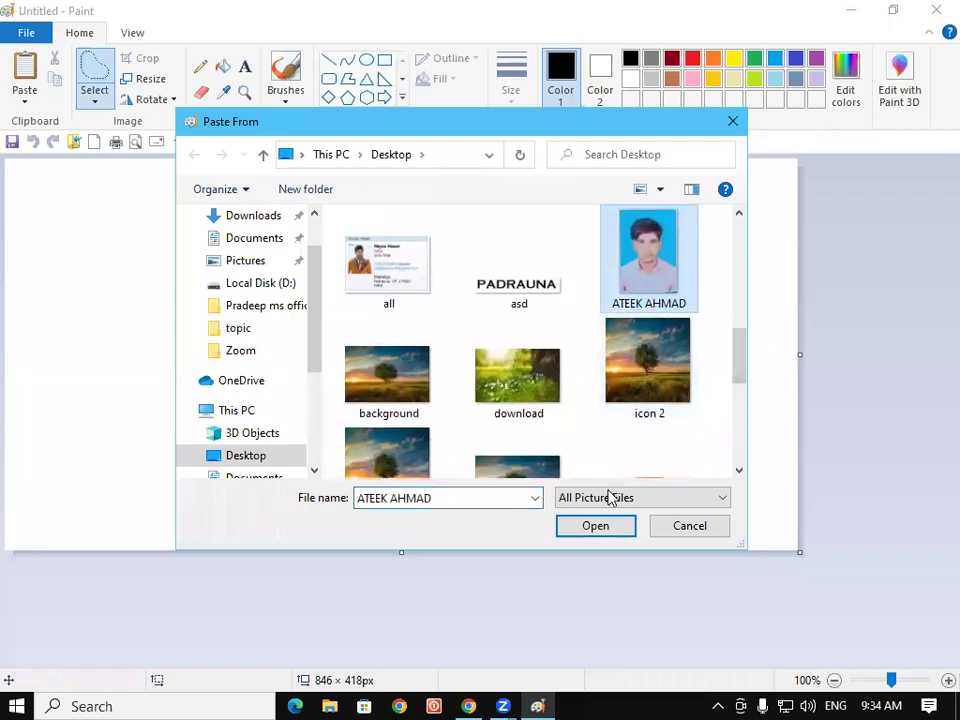
click(606, 530)
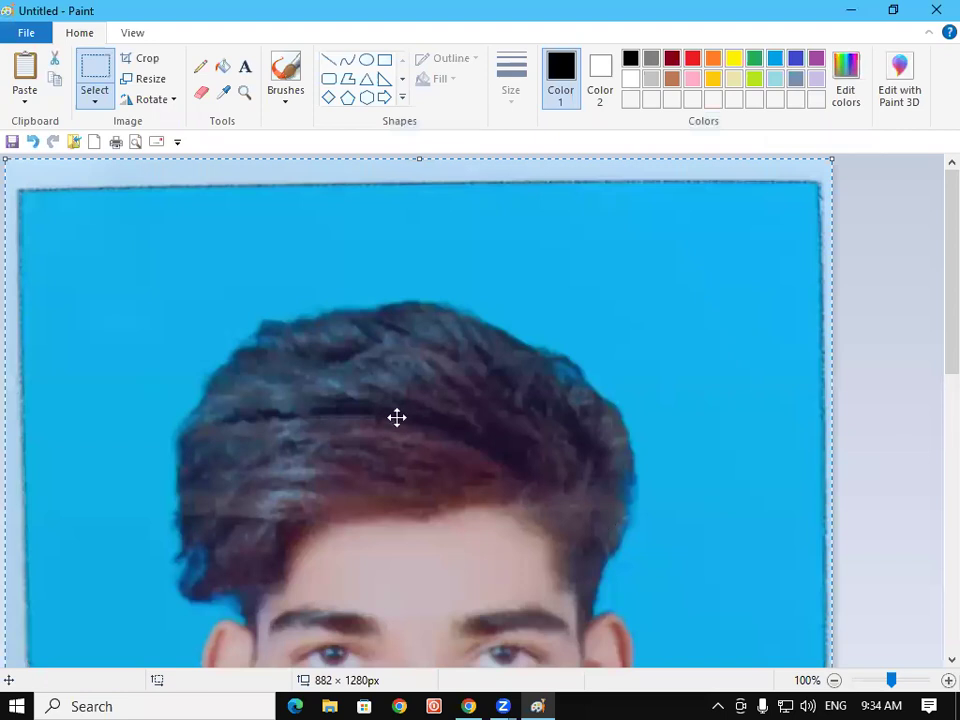
Step: Shrink the pasted portrait to a small photo in the canvas's upper-left corner and deselect it
drag(930, 251, 935, 670)
drag(831, 660, 157, 165)
drag(932, 478, 934, 368)
drag(158, 421, 149, 172)
drag(932, 489, 921, 300)
drag(149, 581, 186, 405)
click(238, 384)
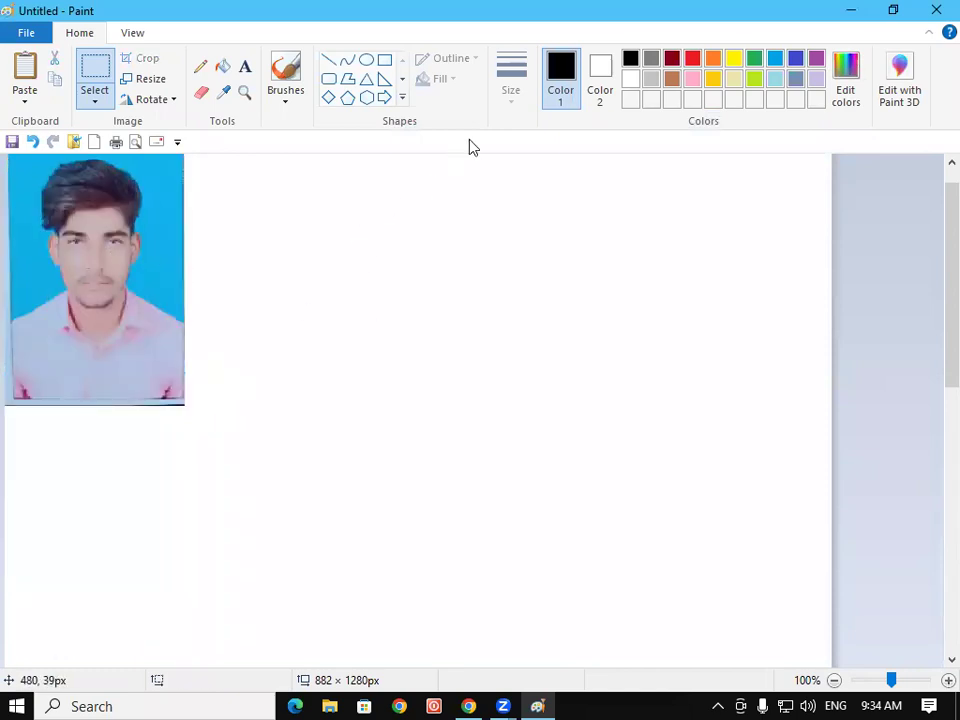
Step: Draw a black-outlined rectangle of about 196 × 272 px to the right of the reduced portrait and fill it with red
click(386, 62)
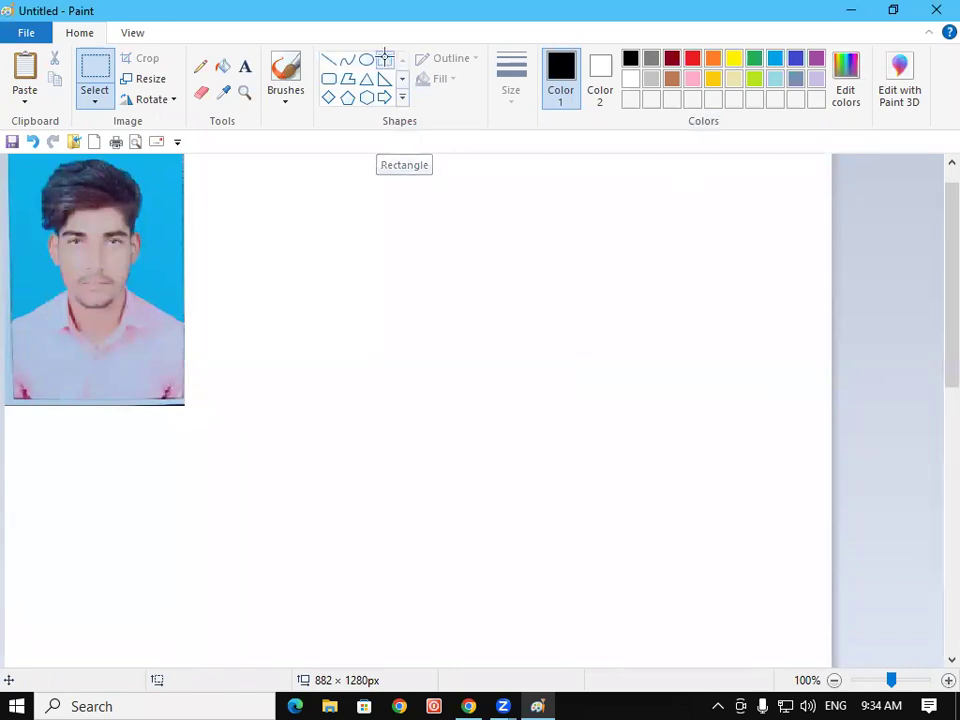
drag(375, 161, 553, 409)
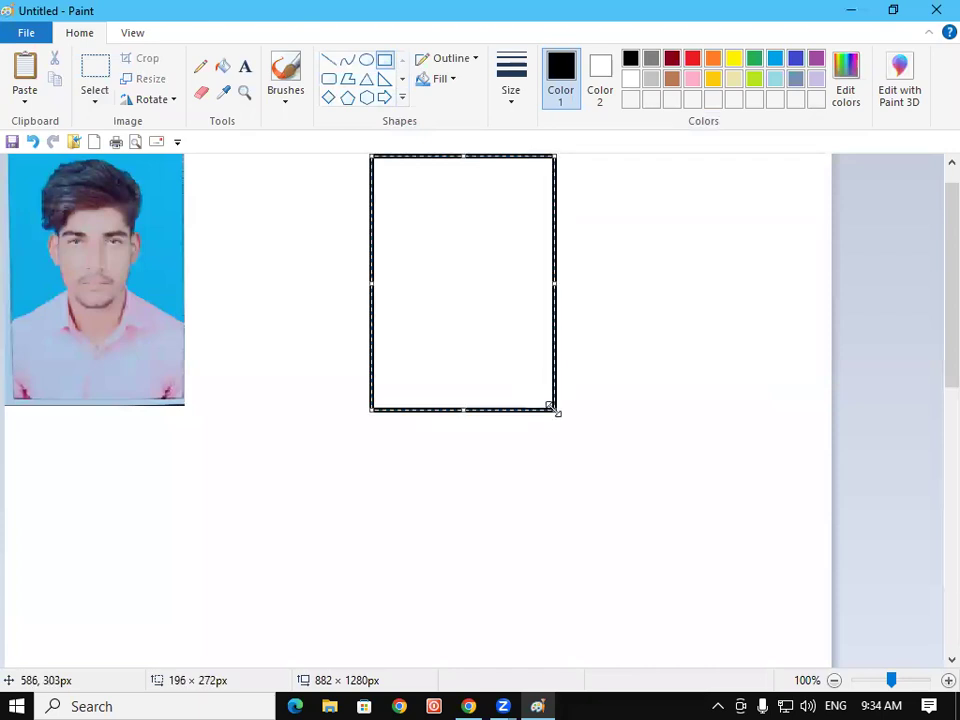
click(224, 68)
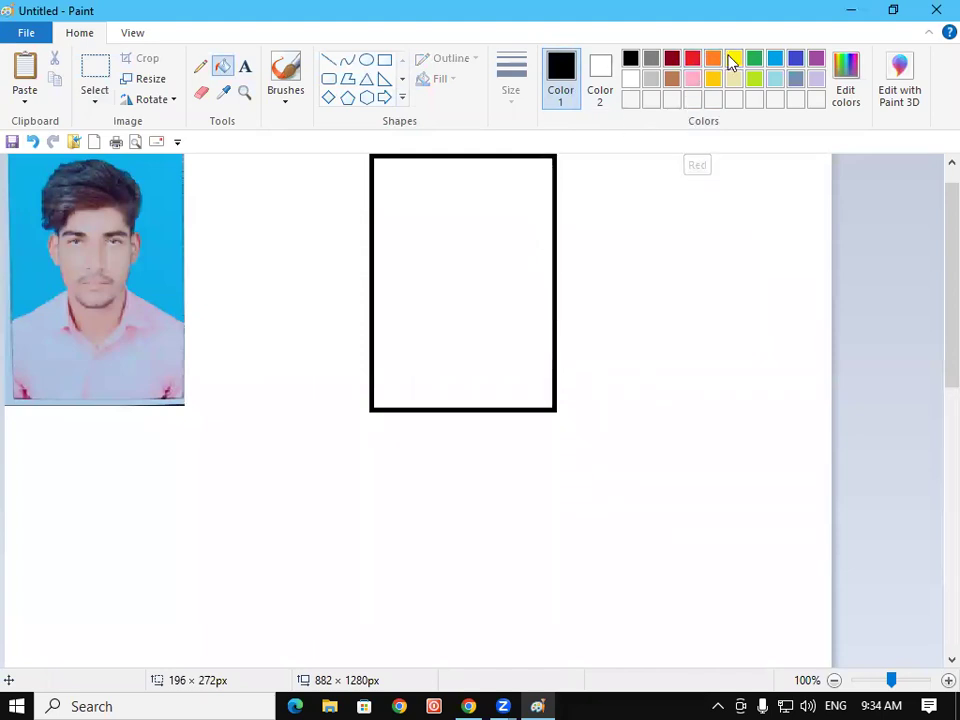
click(693, 62)
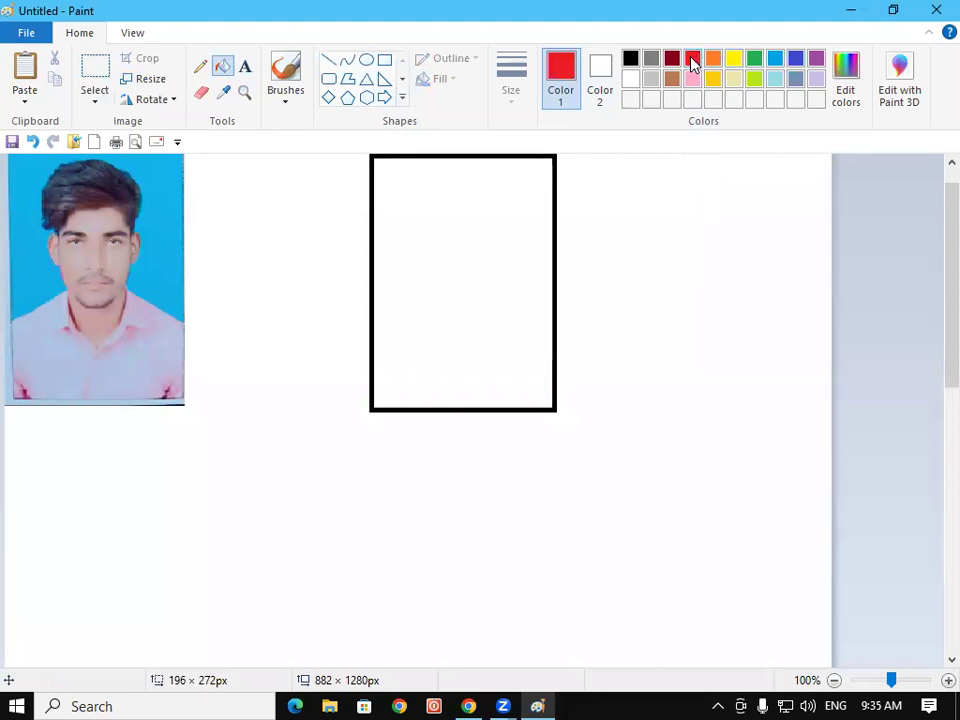
click(497, 216)
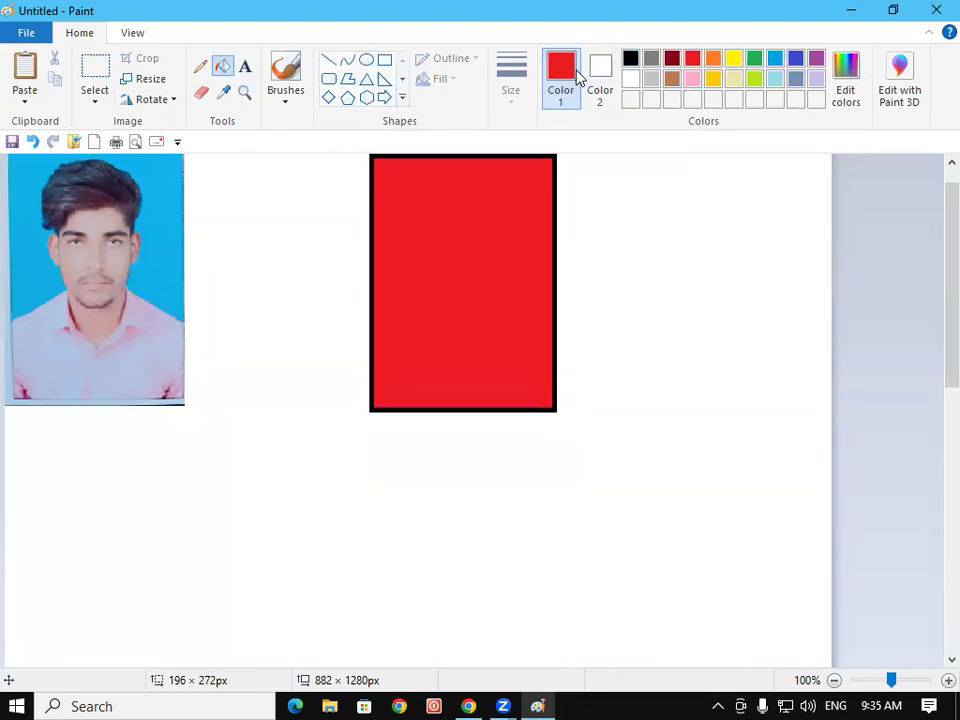
Step: Set Color 1 to black, and move a free-form selection traced around the person onto the red rectangle
click(632, 60)
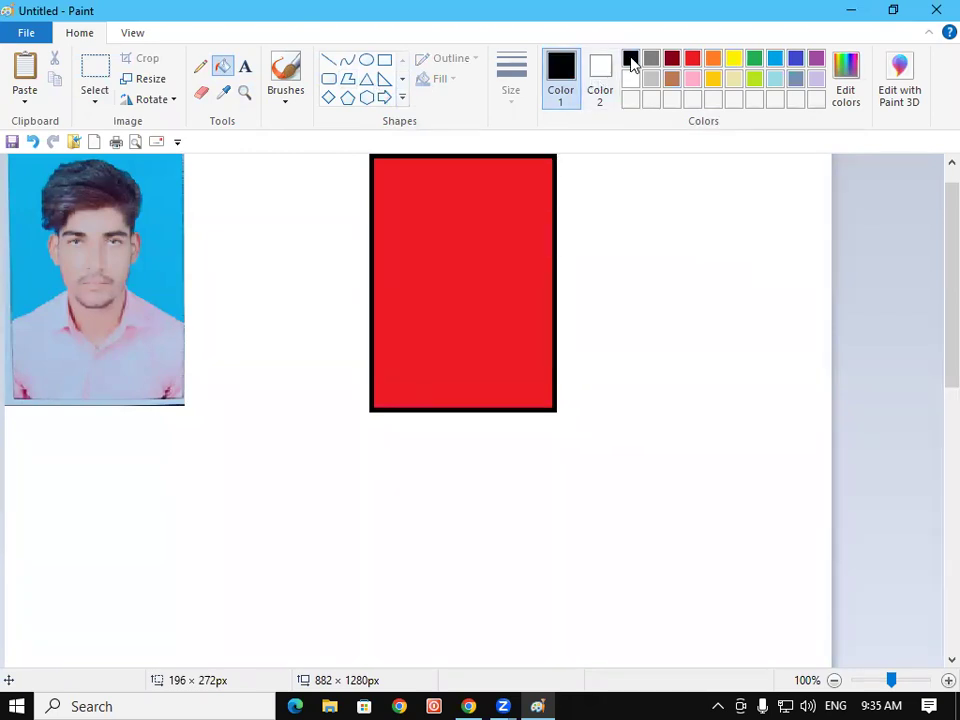
click(94, 100)
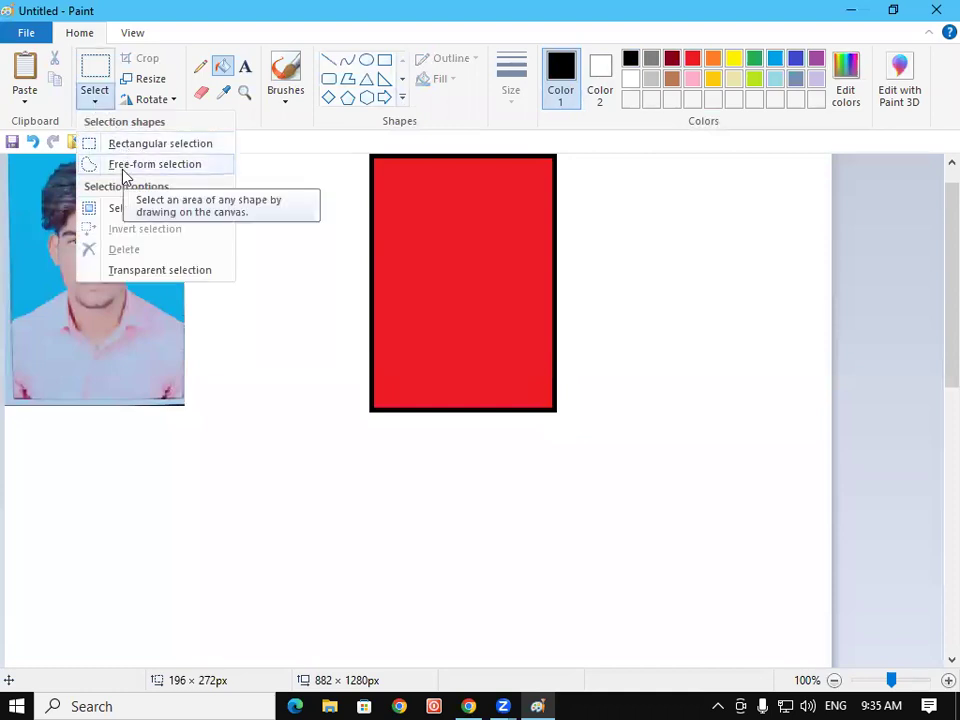
click(116, 172)
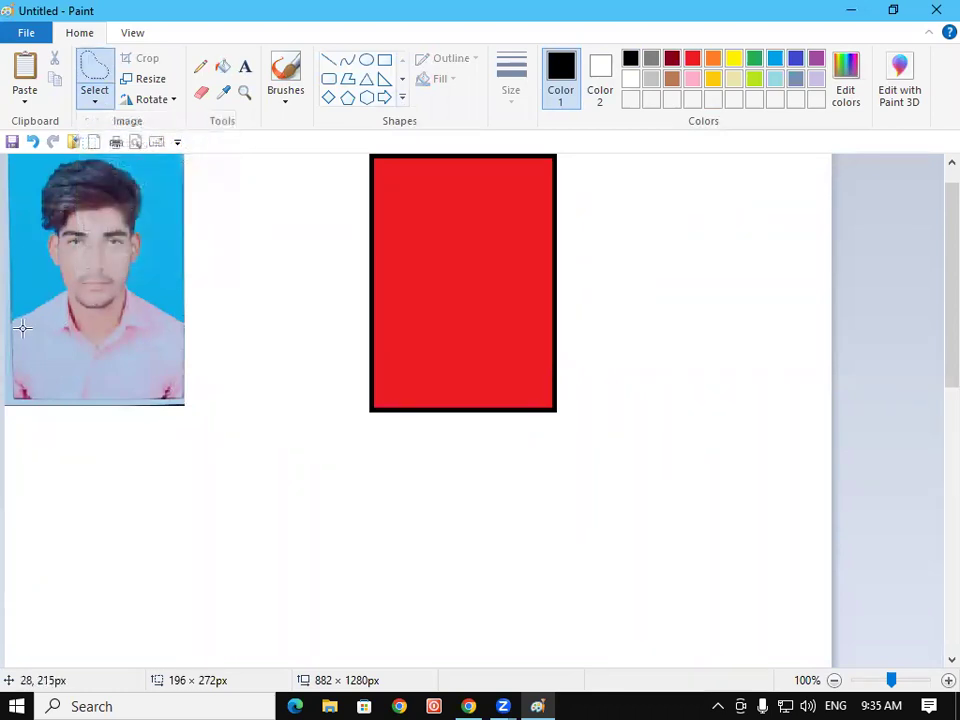
mouse_move(10, 320)
mouse_down()
mouse_move(69, 288)
mouse_move(48, 256)
mouse_move(54, 229)
mouse_move(39, 205)
mouse_move(60, 165)
mouse_move(116, 163)
mouse_move(141, 186)
mouse_move(142, 243)
mouse_up()
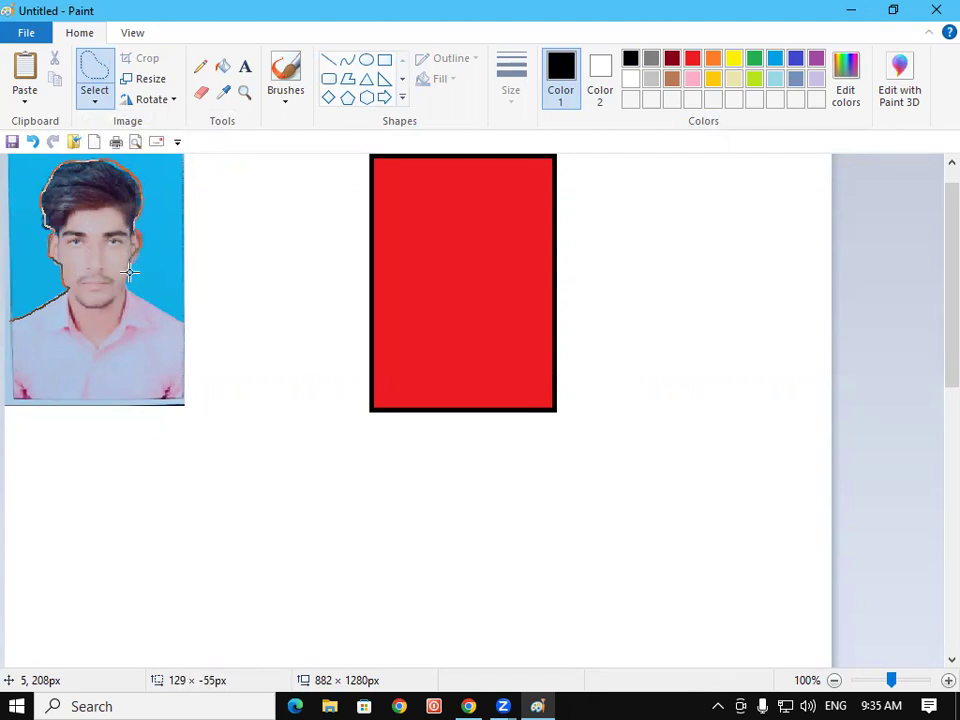
mouse_move(137, 290)
mouse_down()
mouse_move(184, 326)
mouse_move(186, 402)
mouse_move(11, 400)
mouse_move(12, 318)
mouse_up()
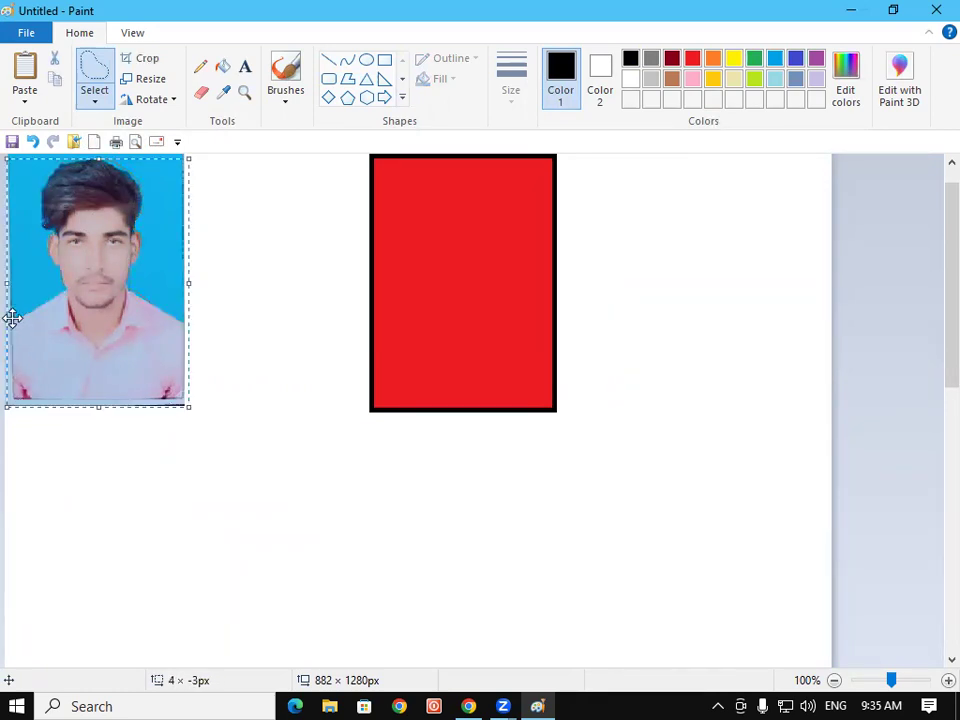
drag(89, 262, 454, 272)
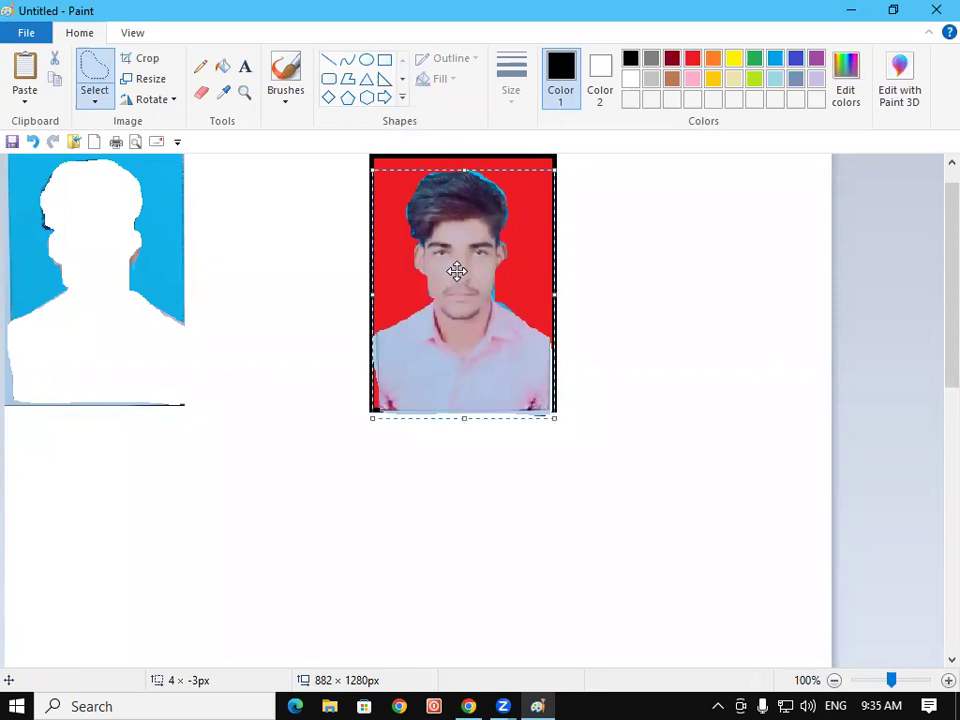
Step: Make a rectangular selection of about 211 × 277 px around the red-background portrait and crop the picture to it
click(647, 324)
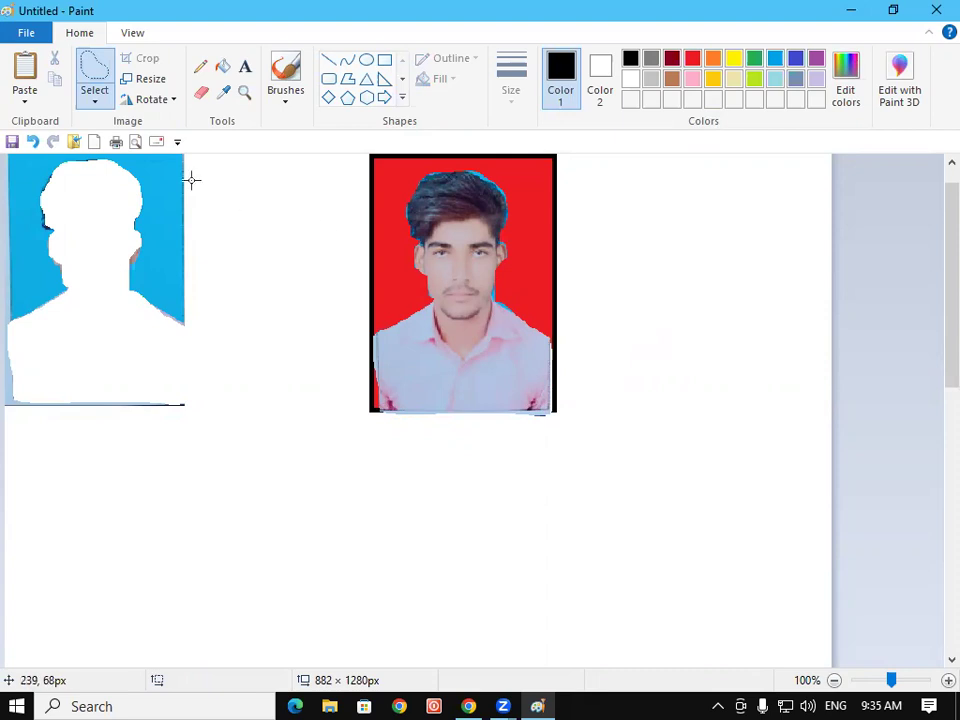
click(96, 99)
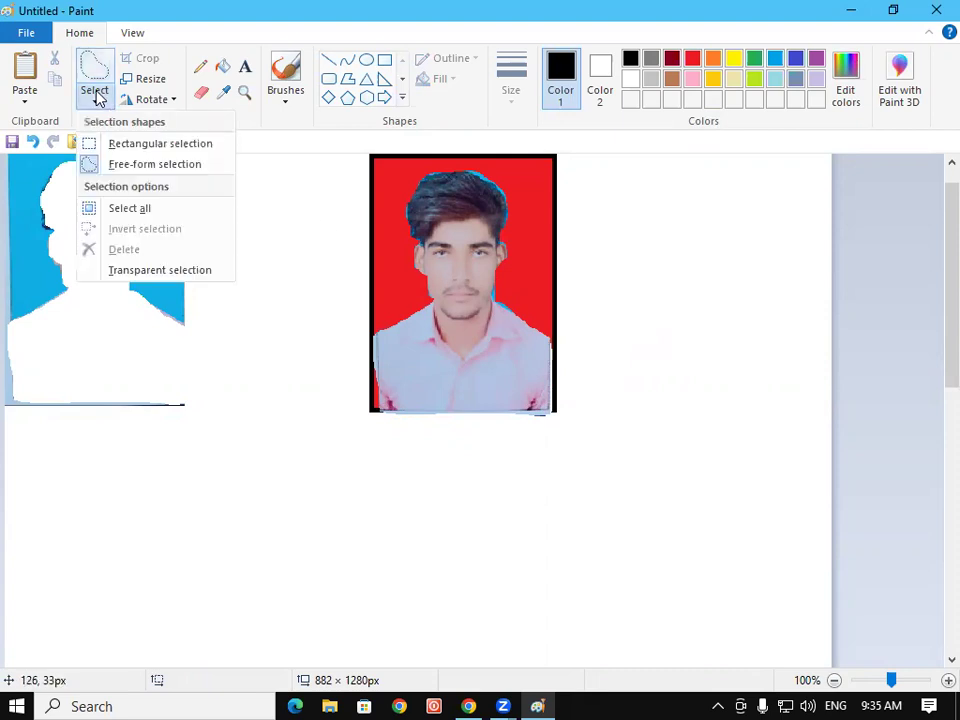
click(126, 148)
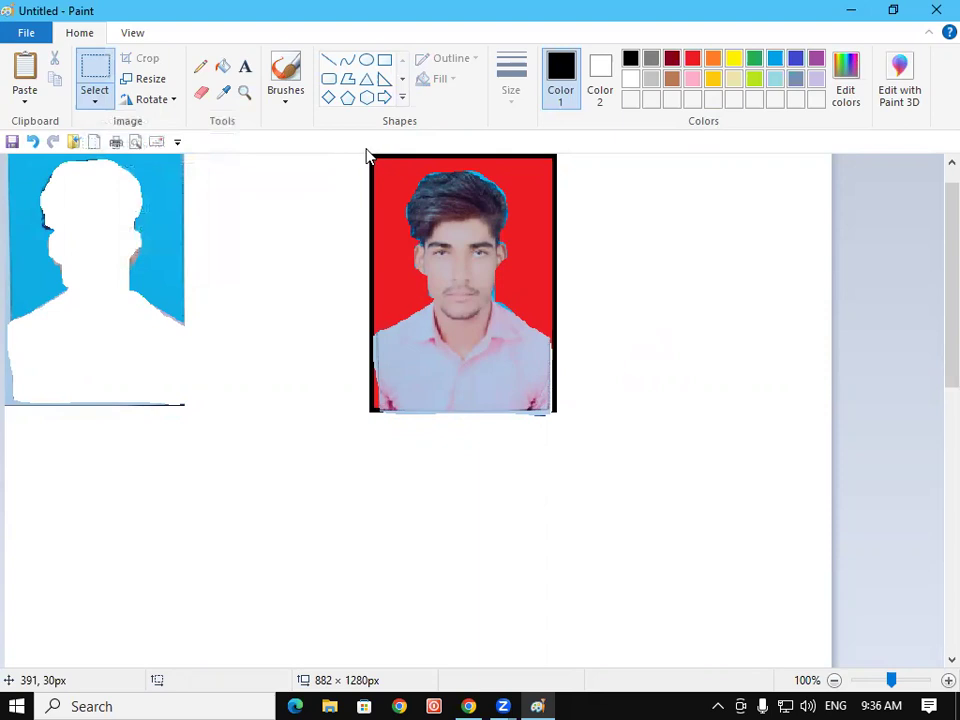
drag(365, 155, 561, 414)
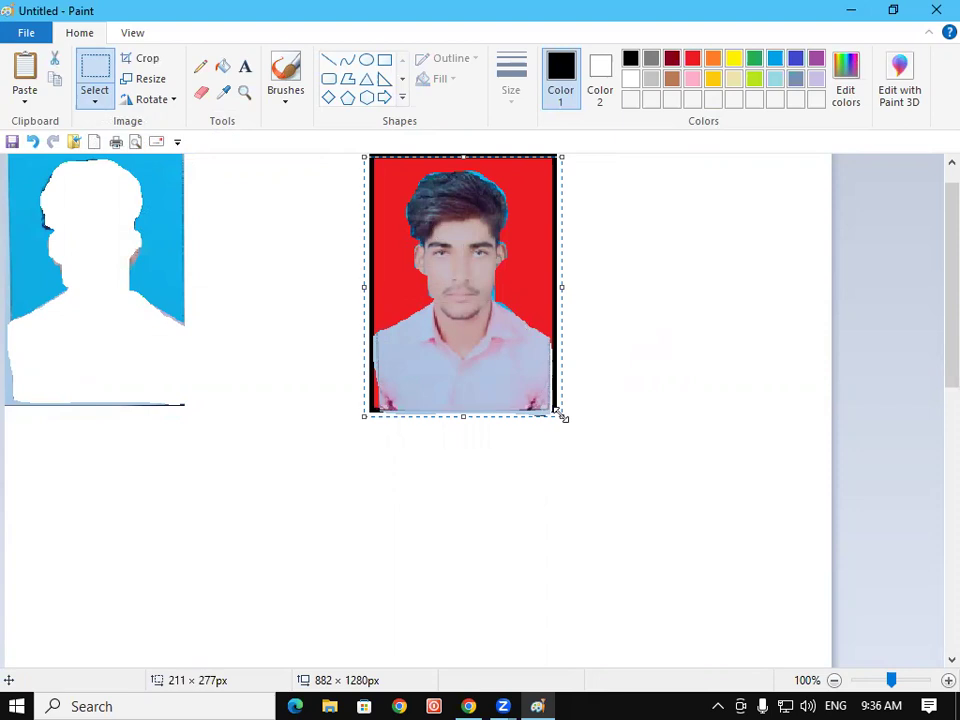
click(150, 60)
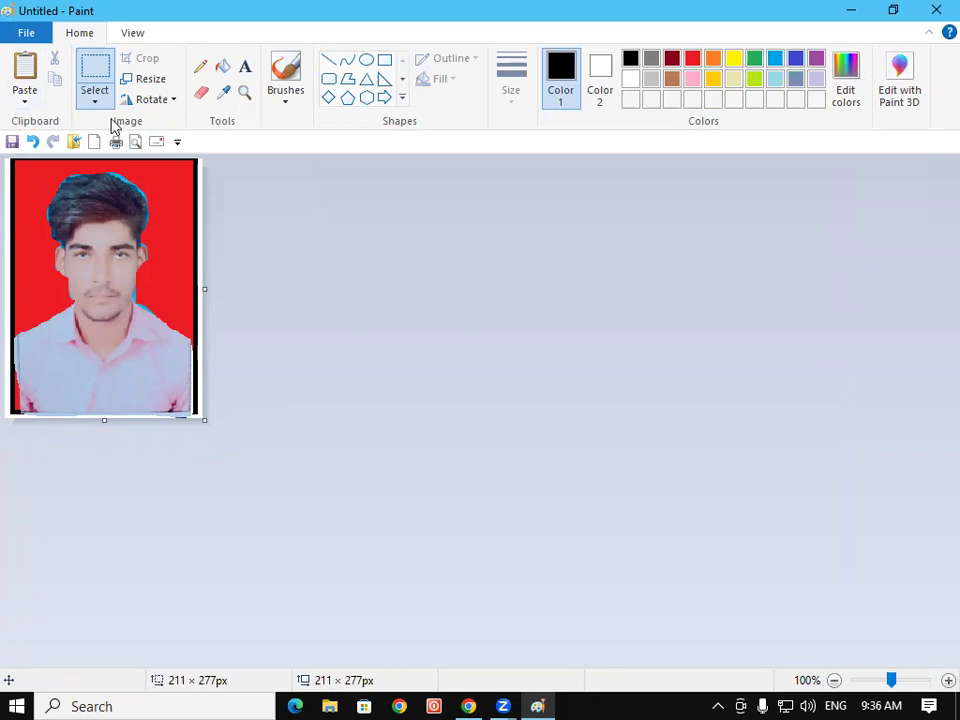
Step: Undo the crop and all earlier edits back to the blank 846 × 418 px canvas
key(ctrl+z)
key(ctrl+z)
key(ctrl+z)
key(ctrl+z)
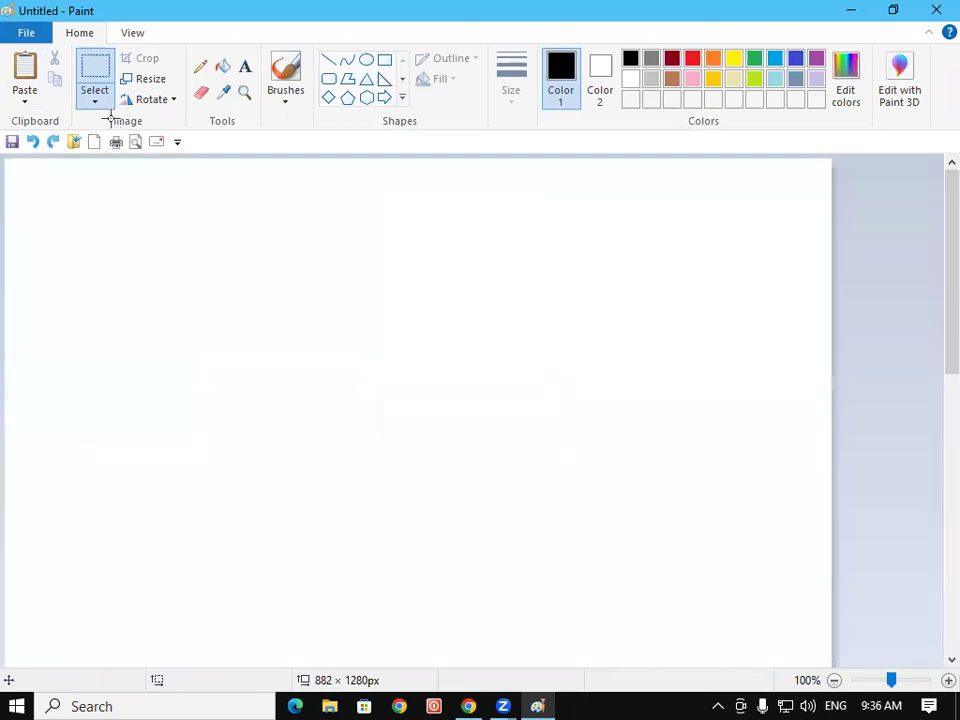
key(ctrl+z)
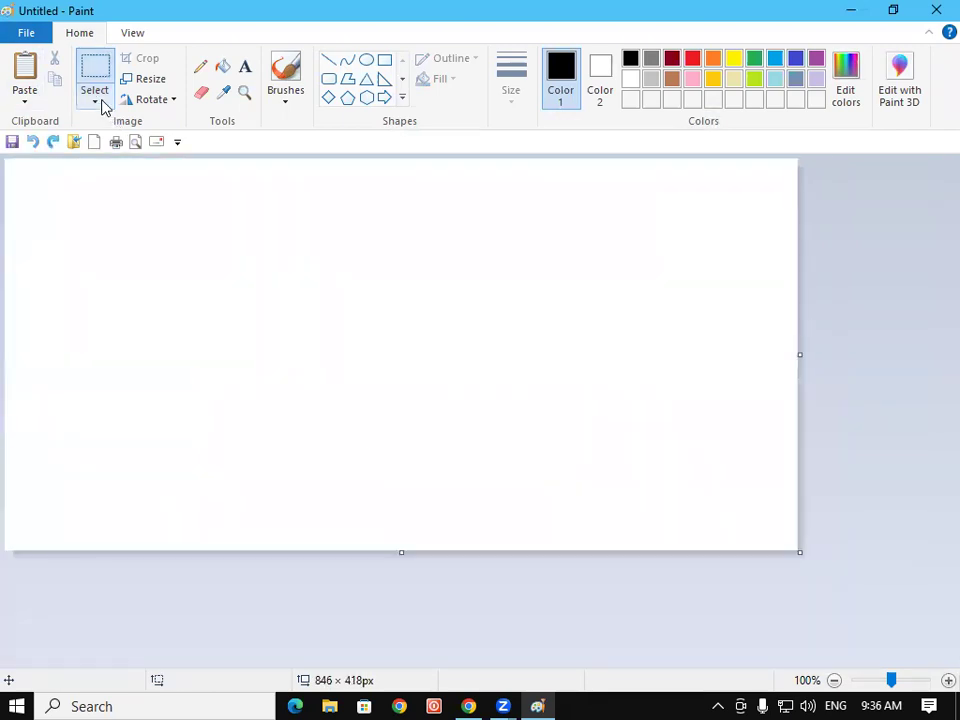
click(101, 104)
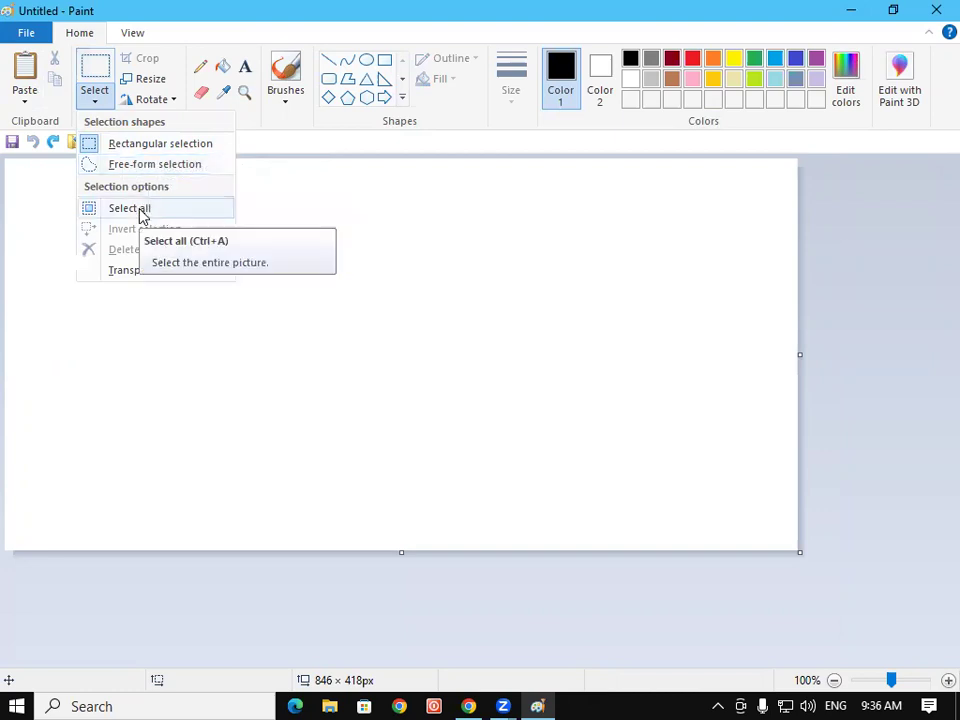
click(427, 262)
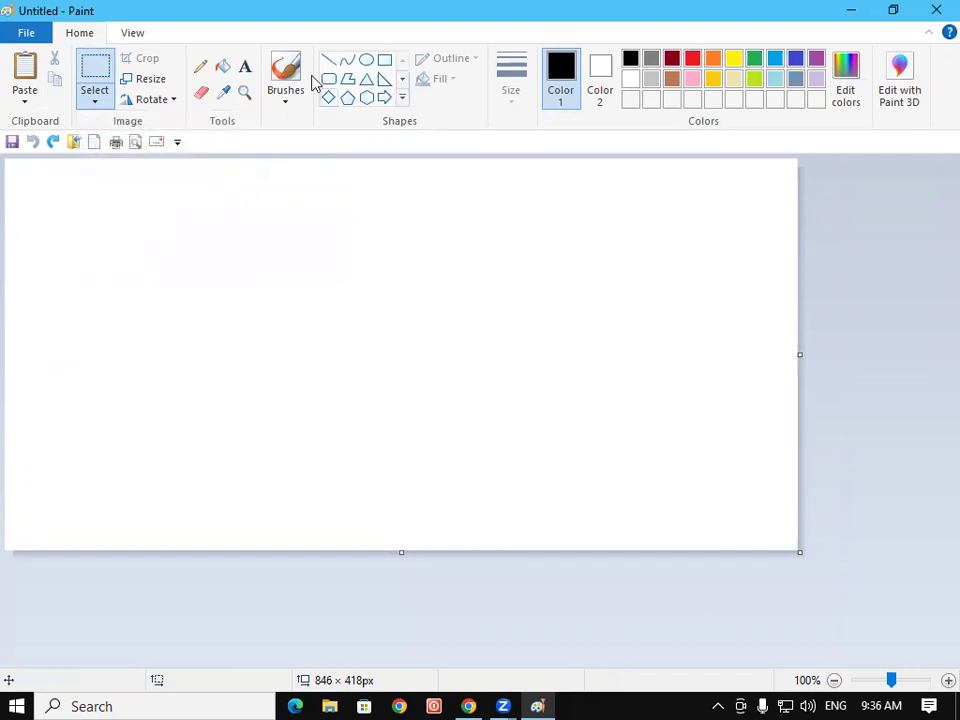
Step: Draw a black curve in the canvas's left part and a black-outlined rectangle near the middle
click(347, 61)
drag(141, 290, 228, 339)
drag(253, 285, 332, 291)
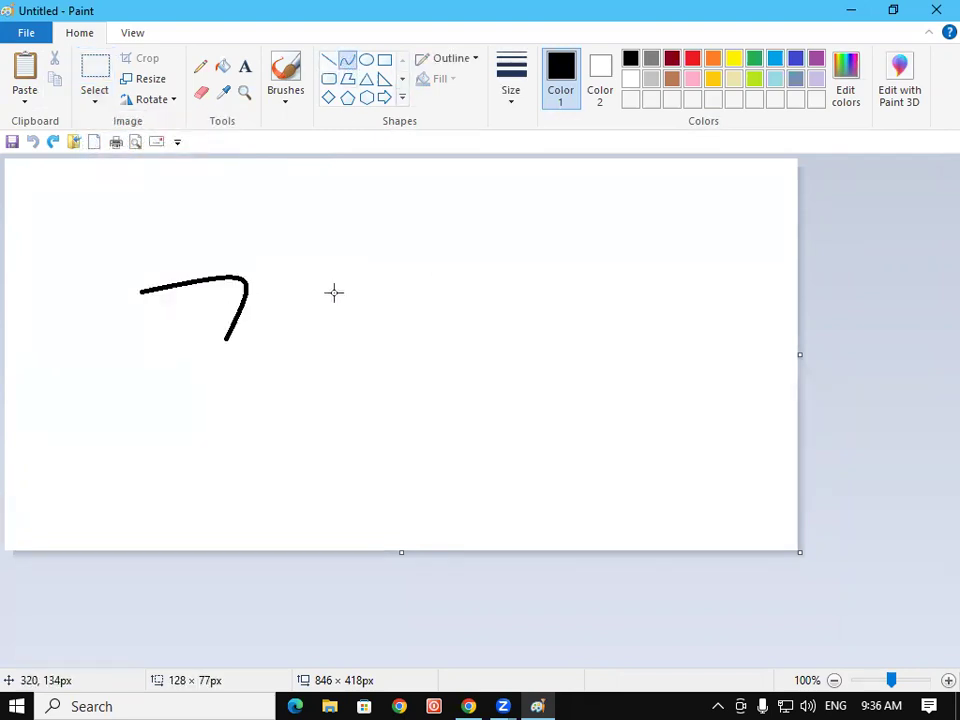
click(332, 291)
click(426, 229)
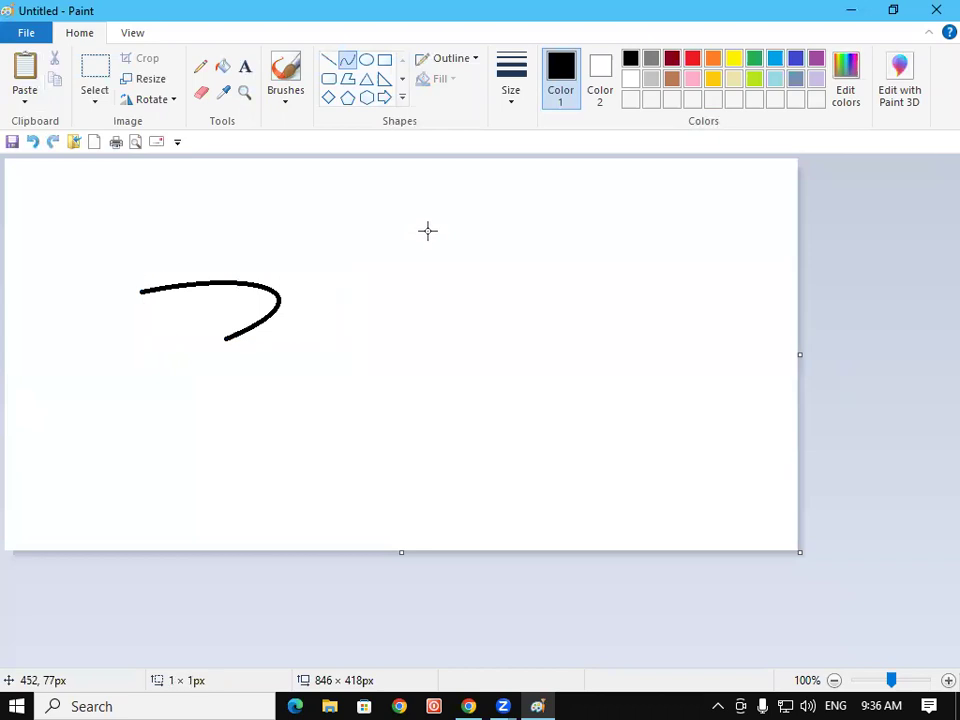
click(385, 59)
drag(356, 190, 518, 409)
click(553, 354)
Step: Draw three black-outlined right triangles: one overlapping the rectangle's lower-left corner, one at its right, and one at the curve's left
click(385, 79)
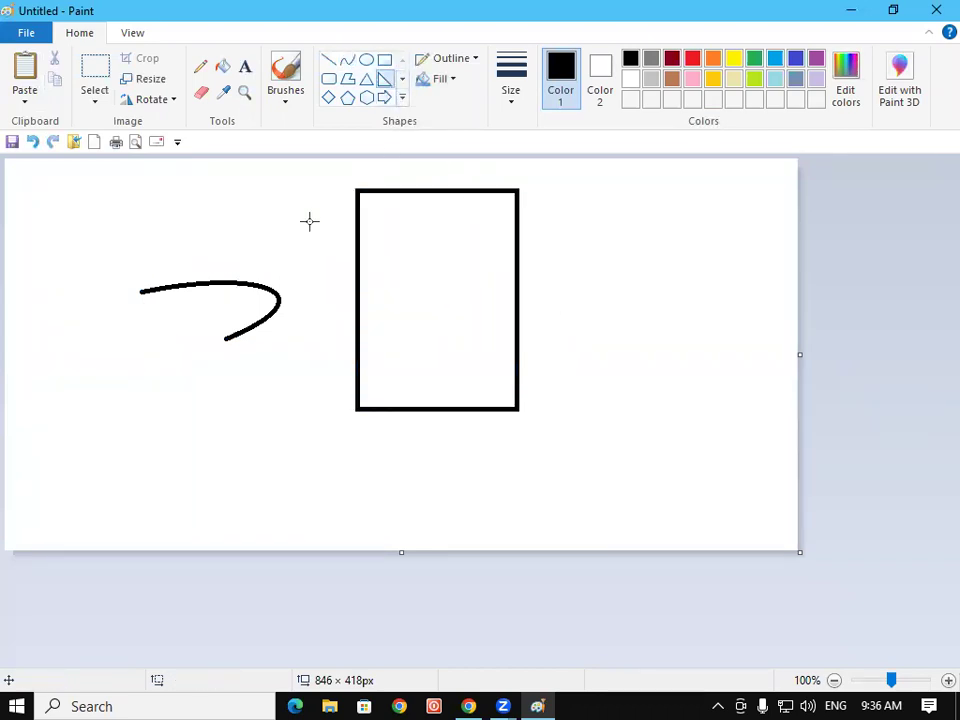
drag(265, 234, 429, 455)
drag(602, 240, 629, 273)
drag(690, 347, 703, 361)
click(122, 285)
drag(92, 242, 181, 386)
click(220, 406)
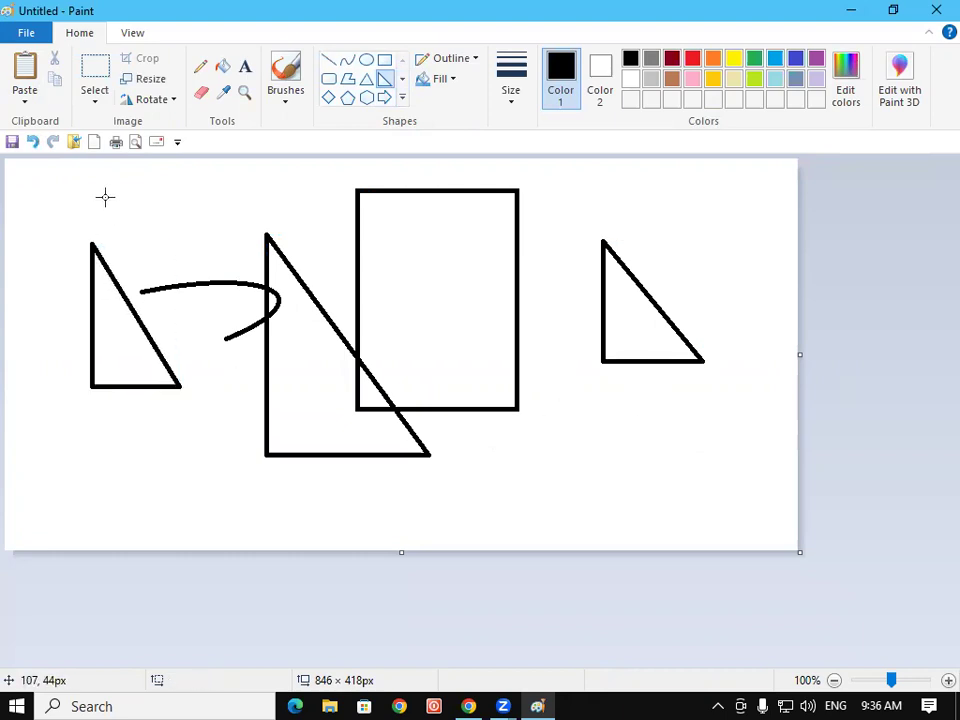
Step: Select the entire picture with Select all and apply Invert selection
click(94, 105)
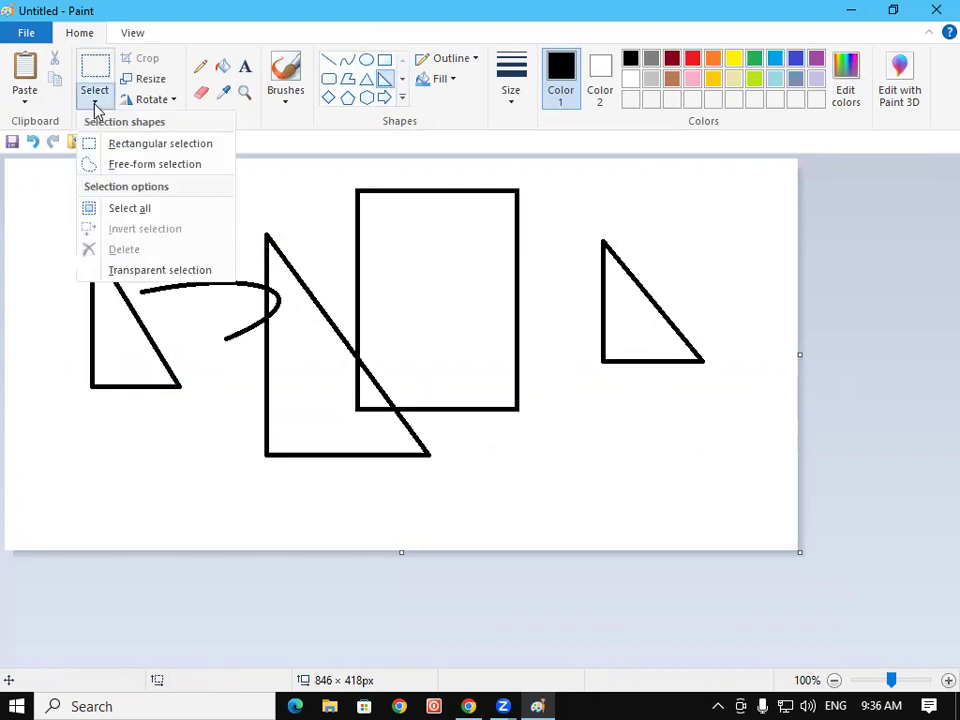
click(127, 210)
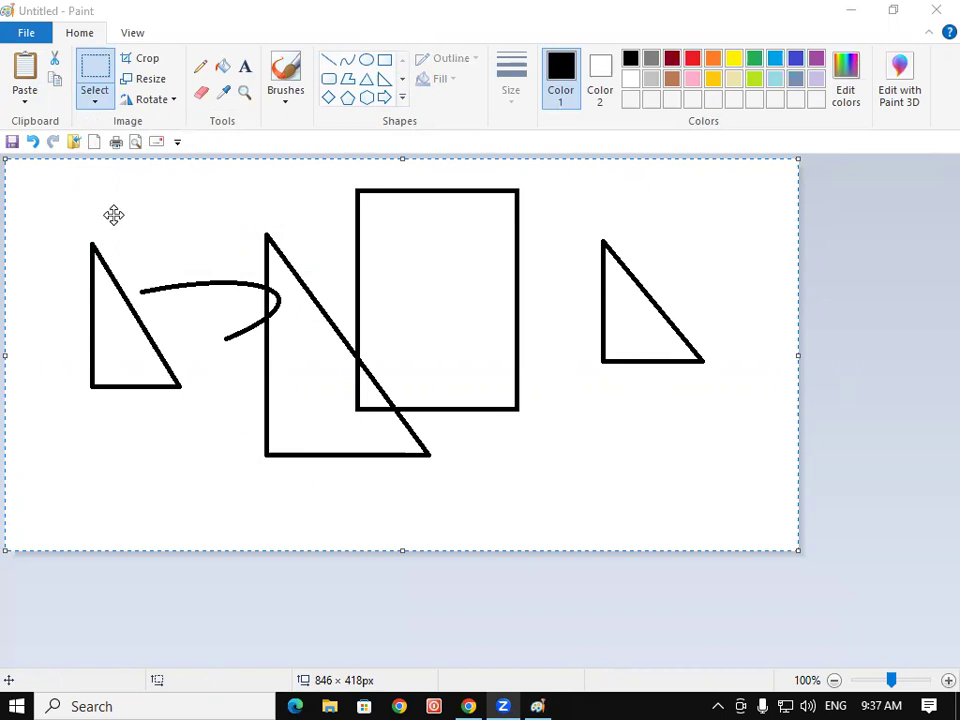
click(91, 104)
click(92, 104)
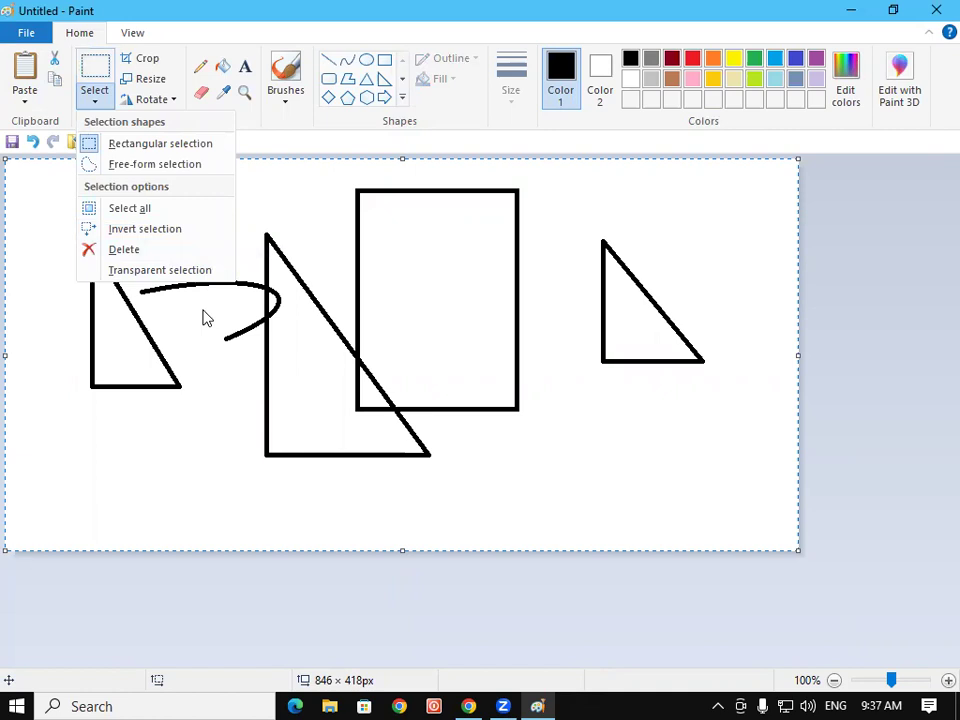
click(203, 318)
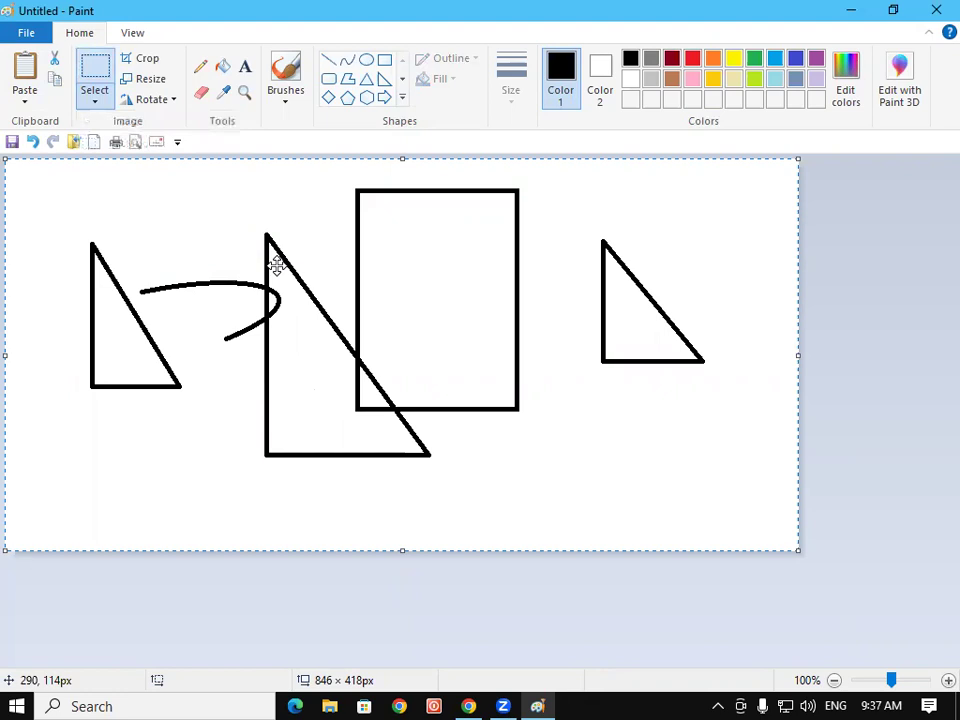
click(90, 95)
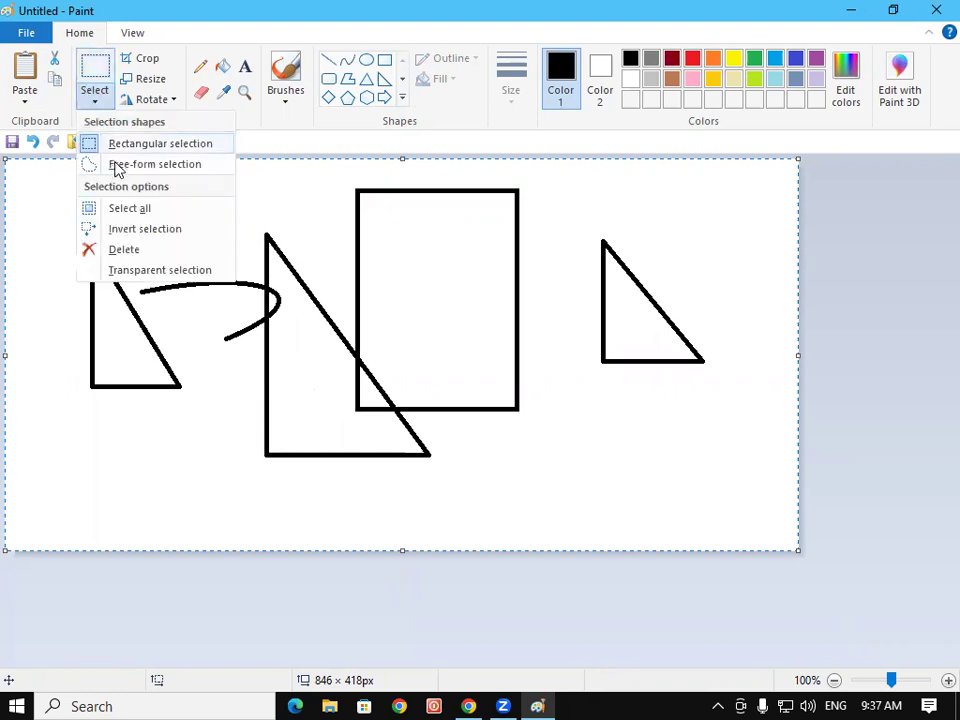
click(141, 229)
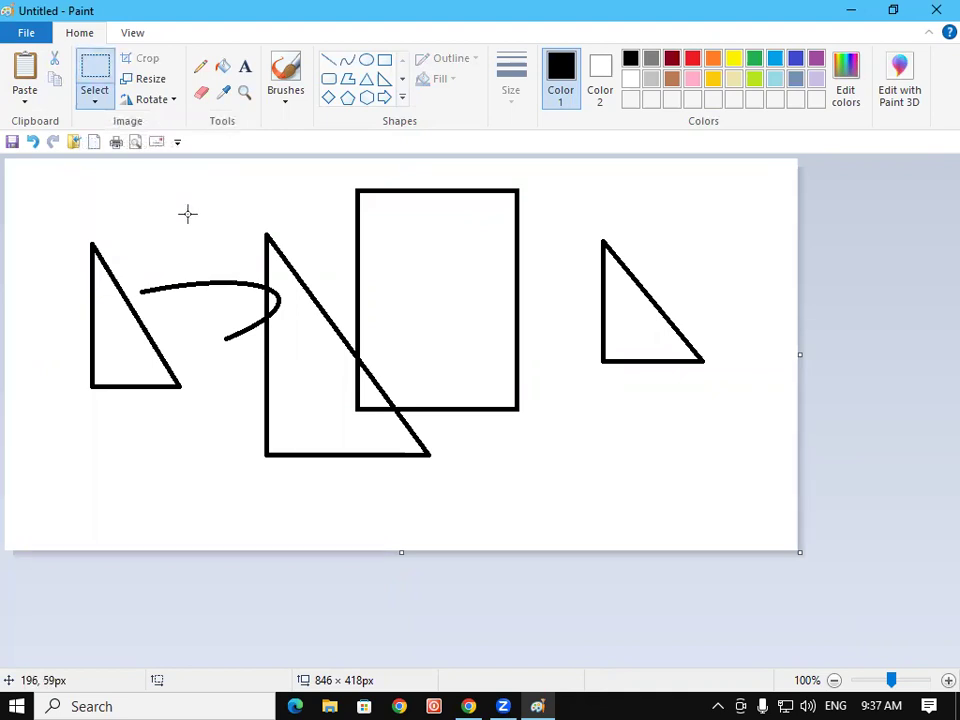
Step: Repeat the demonstration by selecting the whole picture again and inverting that selection
click(105, 100)
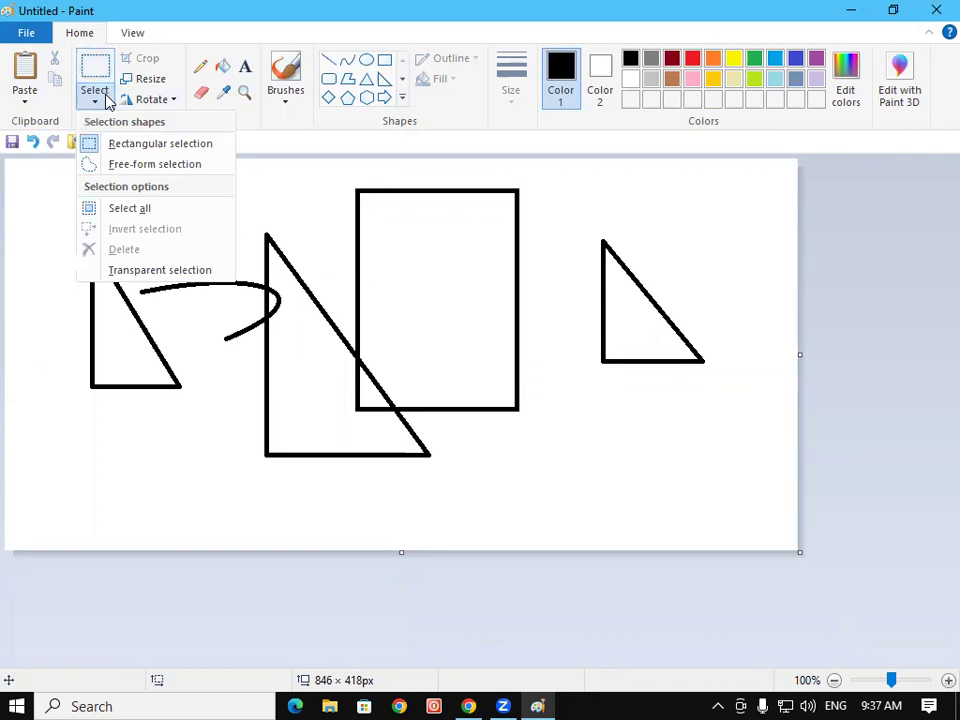
click(131, 206)
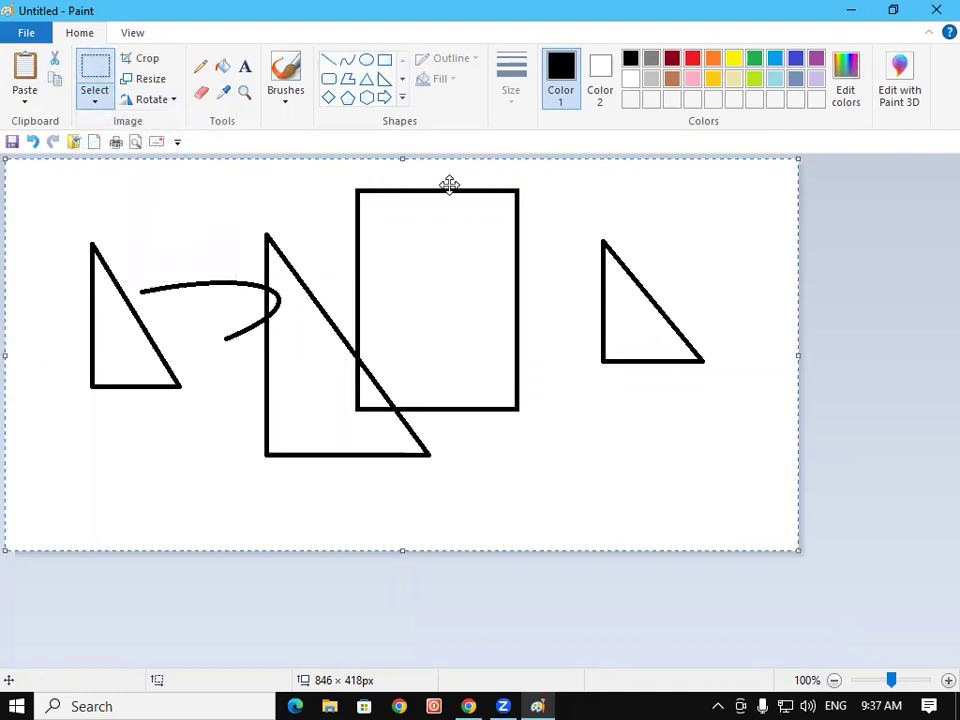
click(98, 98)
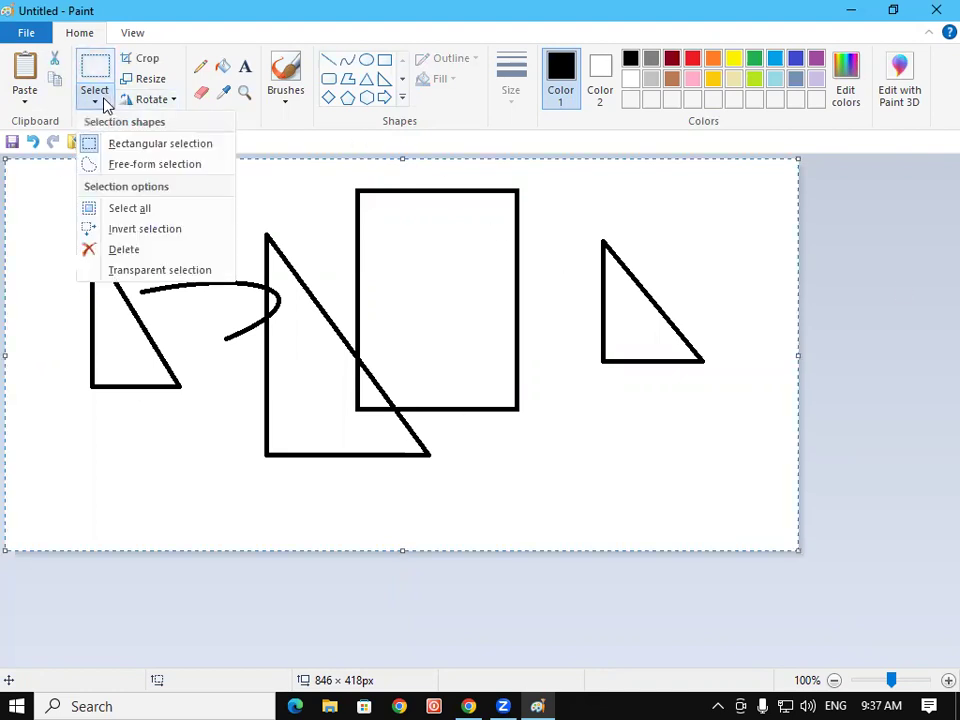
click(123, 237)
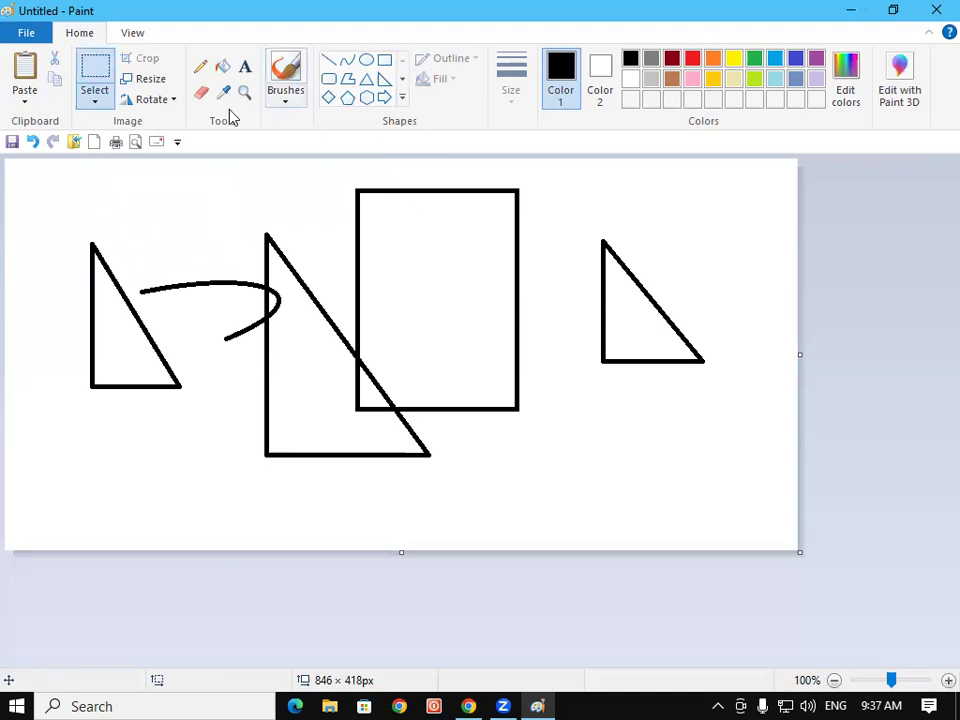
Step: Select the entire picture and delete all the drawn shapes
click(97, 101)
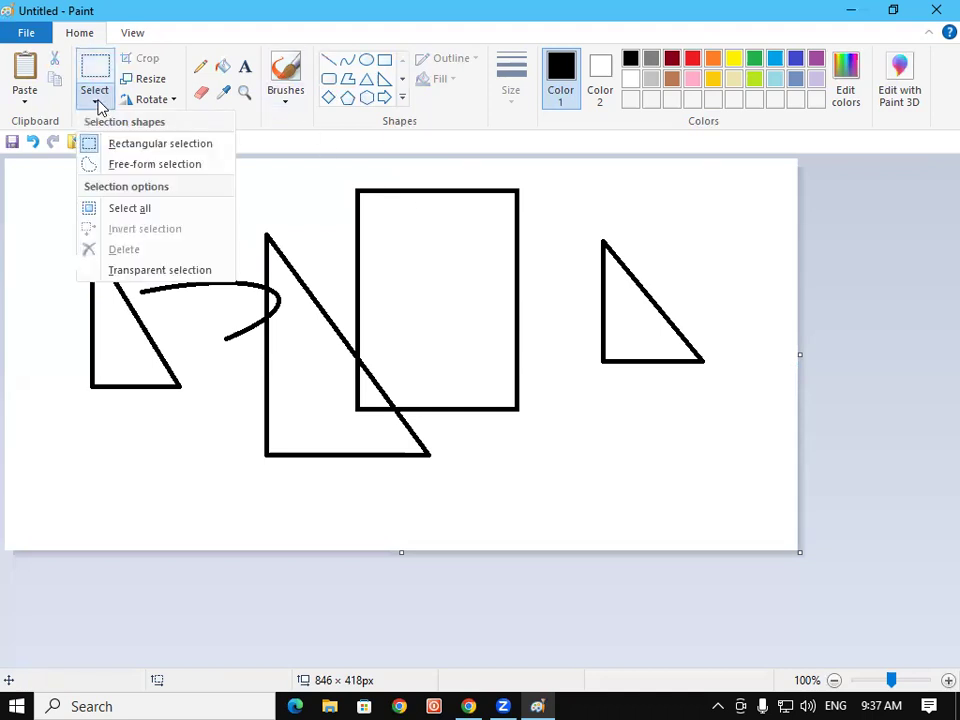
click(122, 208)
click(100, 108)
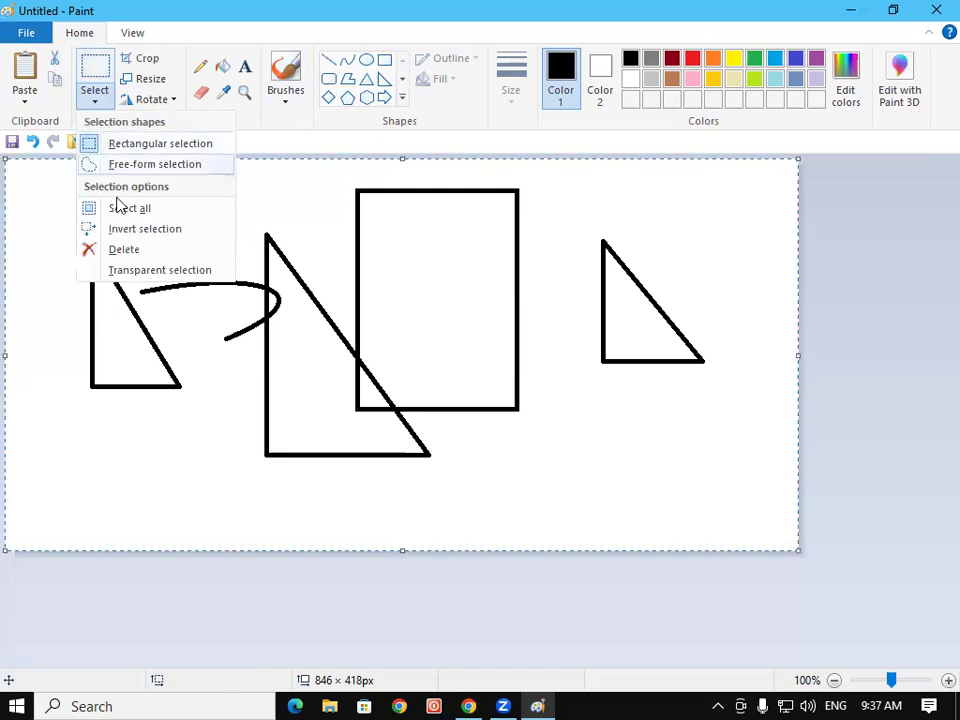
click(125, 250)
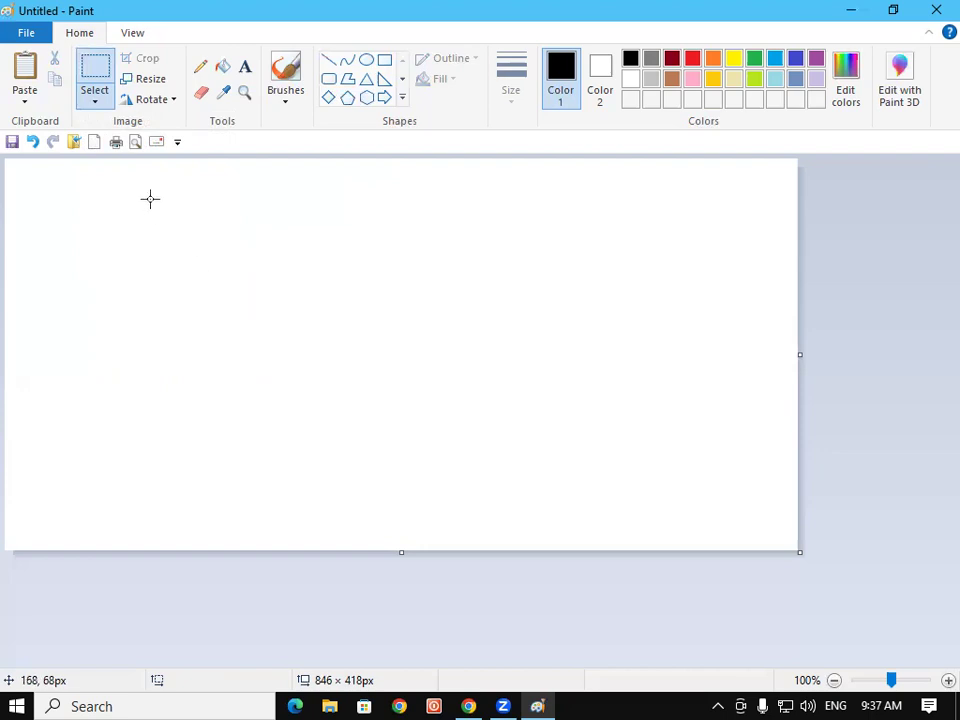
click(100, 110)
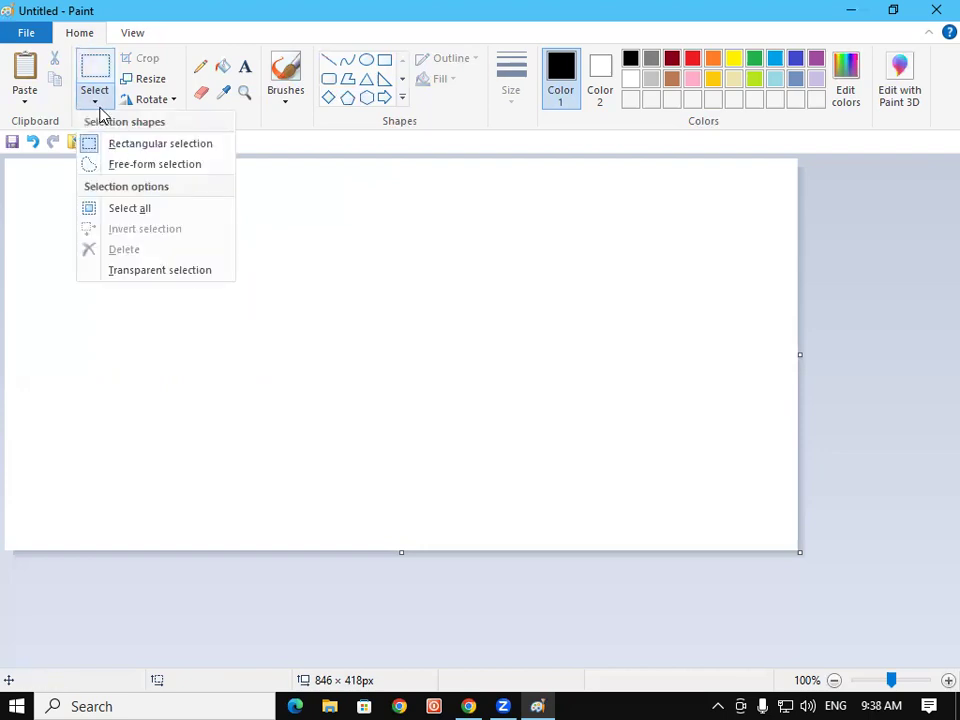
click(206, 291)
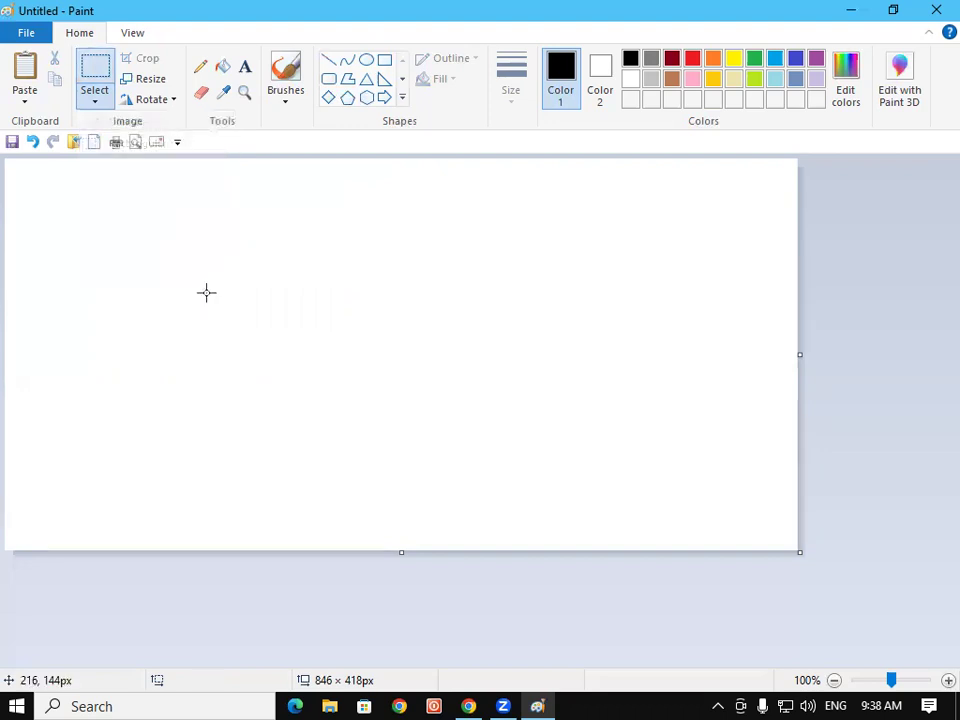
Step: Draw a black-outlined rectangle of about 128 × 174 px left of the canvas's centre
click(384, 60)
drag(249, 216, 371, 379)
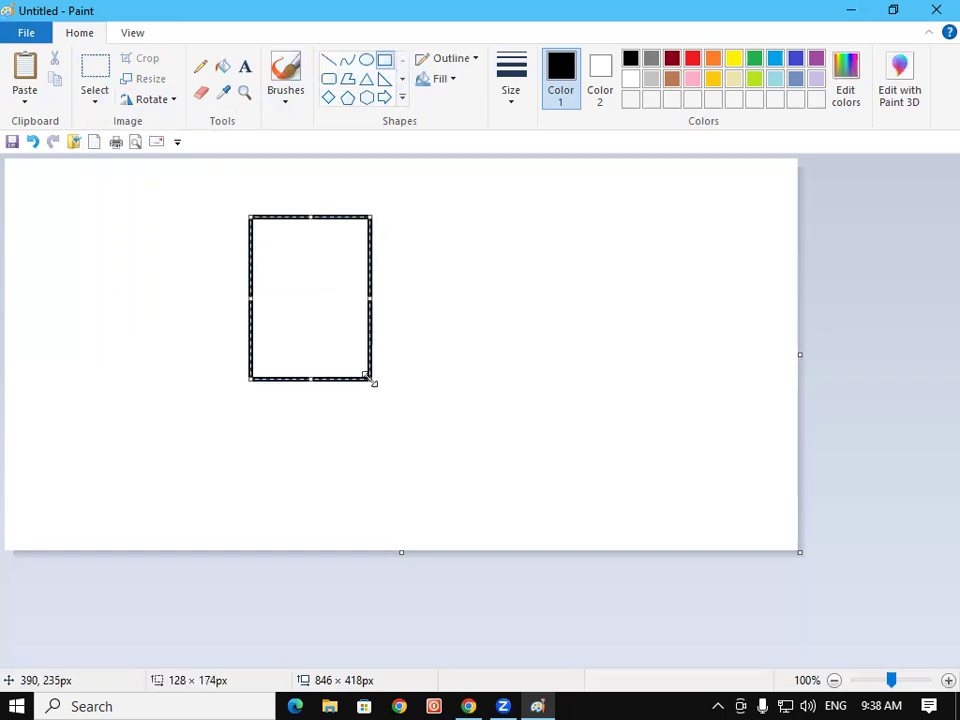
click(424, 364)
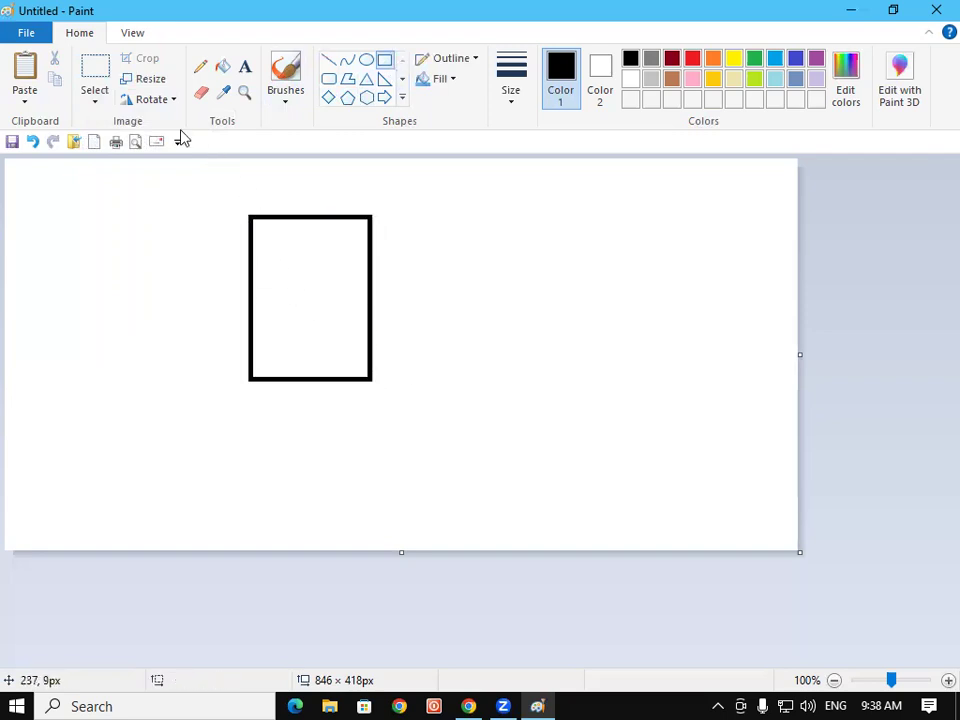
Step: Try duplicating the rectangle to its right from a selection of about 206 × 266 px, and undo back to the blank canvas
click(97, 75)
mouse_move(220, 182)
mouse_down()
mouse_move(268, 274)
mouse_move(367, 399)
mouse_move(412, 430)
mouse_up()
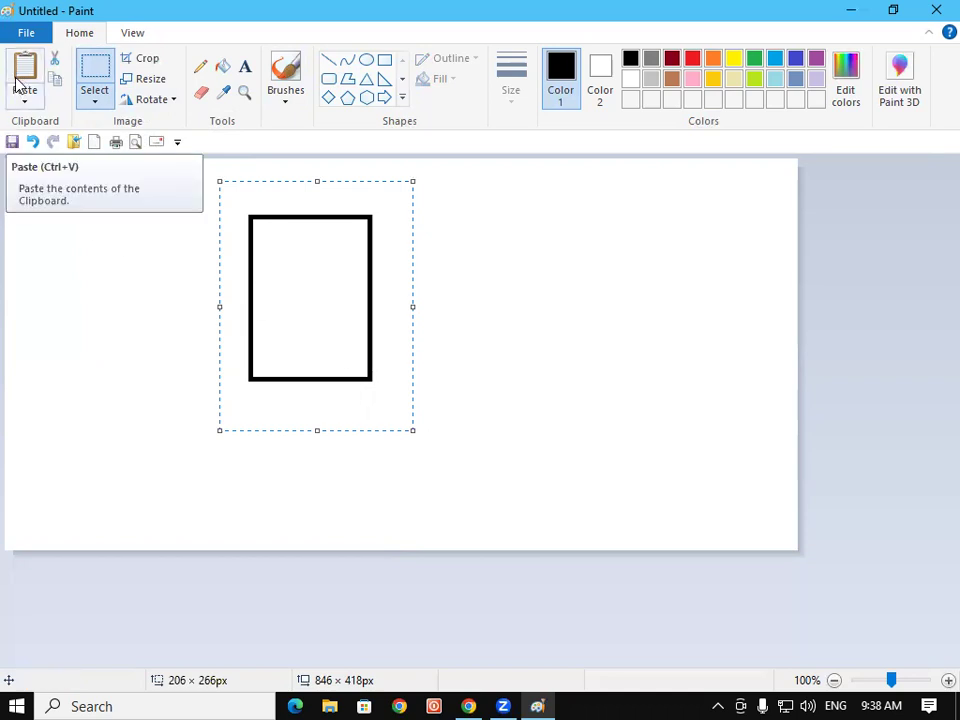
drag(275, 271, 460, 274)
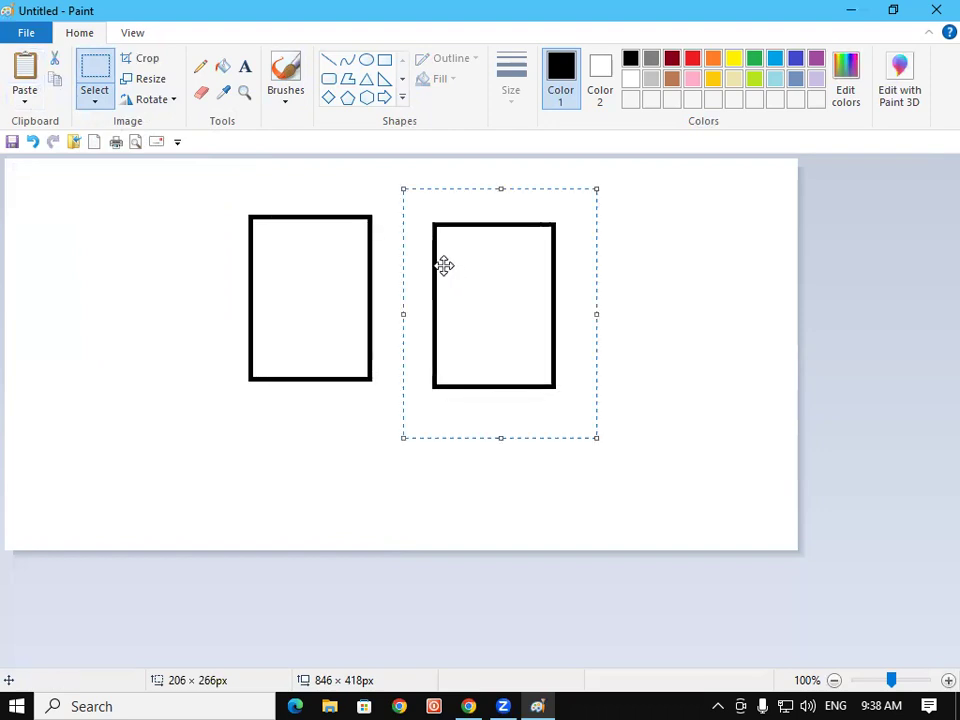
key(ctrl+z)
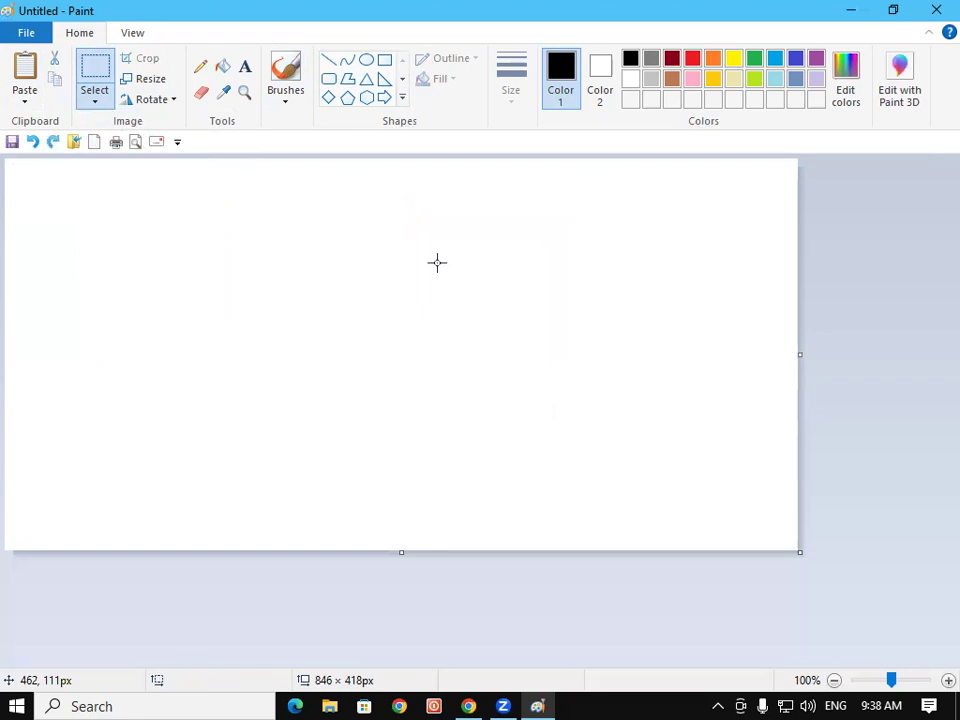
Step: Draw a black-outlined rectangle of about 147 × 181 px in the canvas's lower-left area and activate the rectangular selection tool
click(385, 60)
drag(107, 263, 245, 432)
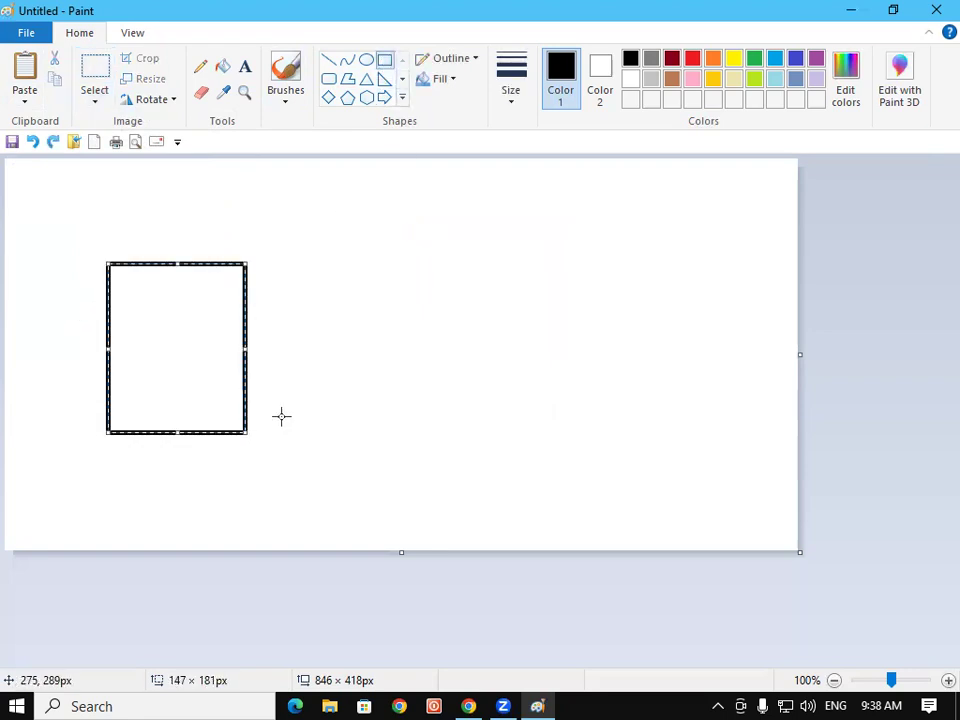
click(300, 345)
click(97, 79)
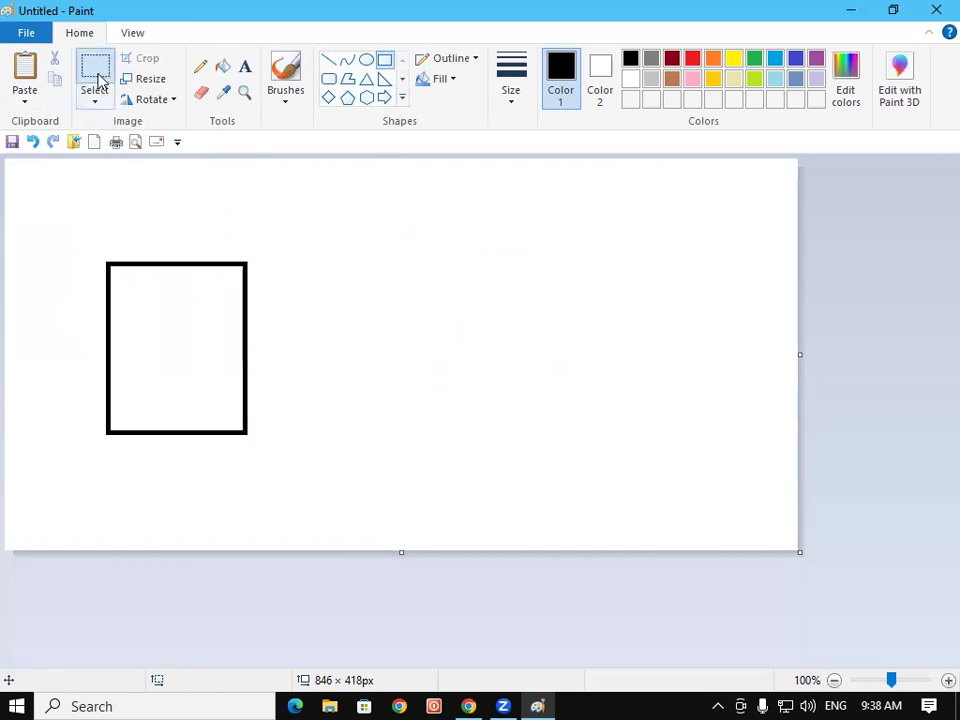
Step: Copy the rectangle from a selection of about 214 × 243 px and move the opaque copy so it partly overlaps the original
drag(86, 228, 287, 461)
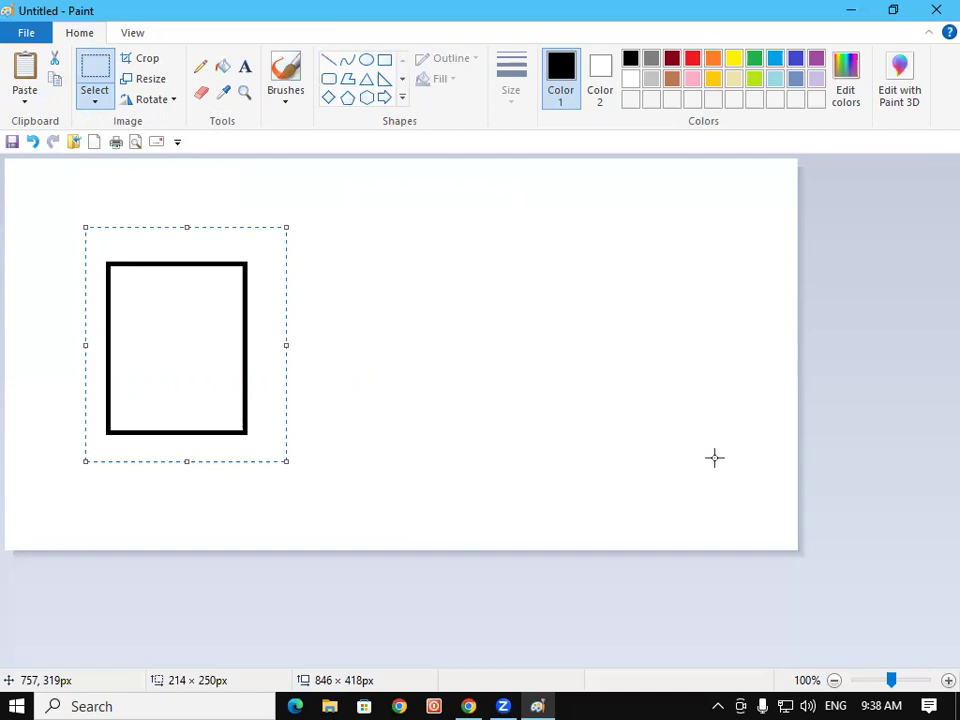
scroll(714, 458, up, 2)
scroll(84, 283, down, 2)
click(84, 283)
mouse_move(72, 242)
mouse_down()
mouse_move(140, 298)
mouse_move(274, 468)
mouse_up()
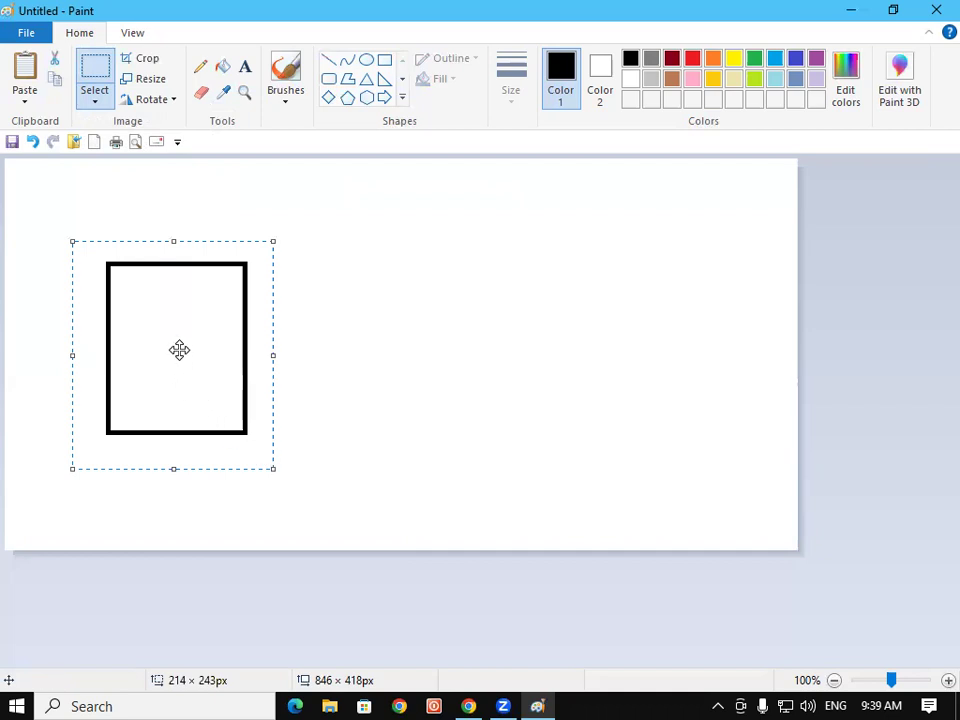
drag(172, 343, 390, 334)
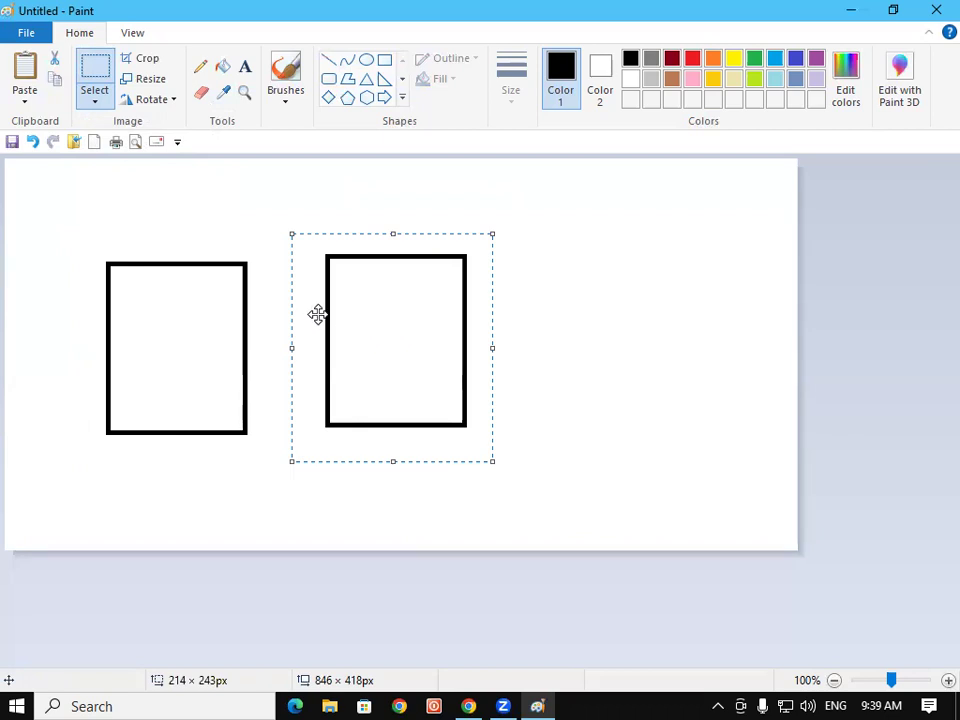
drag(372, 305, 233, 367)
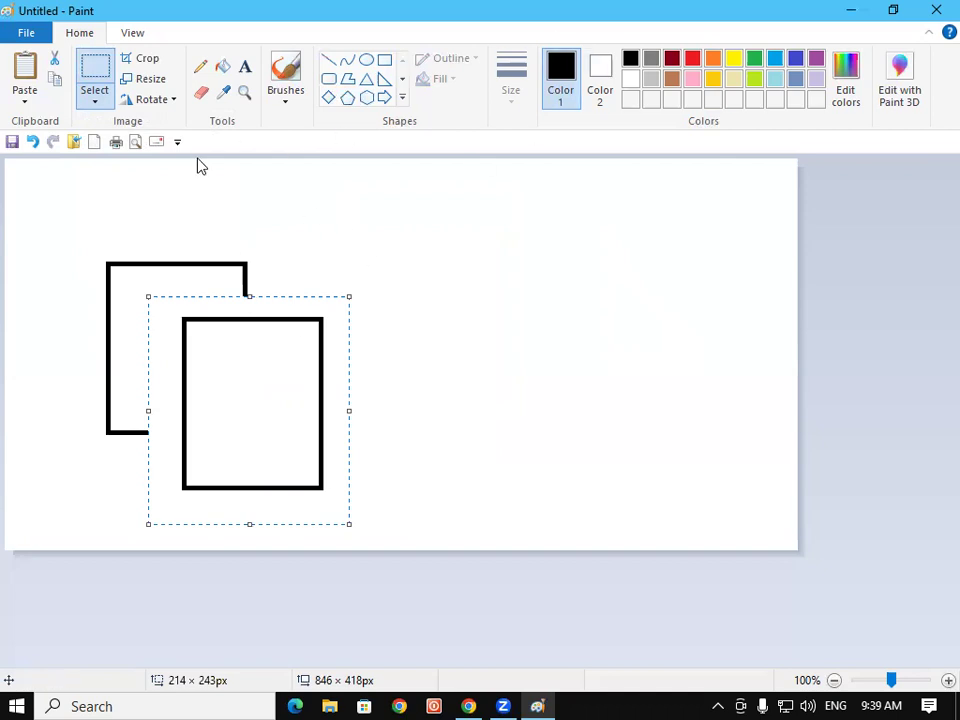
Step: Undo the copied and the original rectangle back to a blank canvas
key(ctrl+z)
key(ctrl+z)
key(ctrl+z)
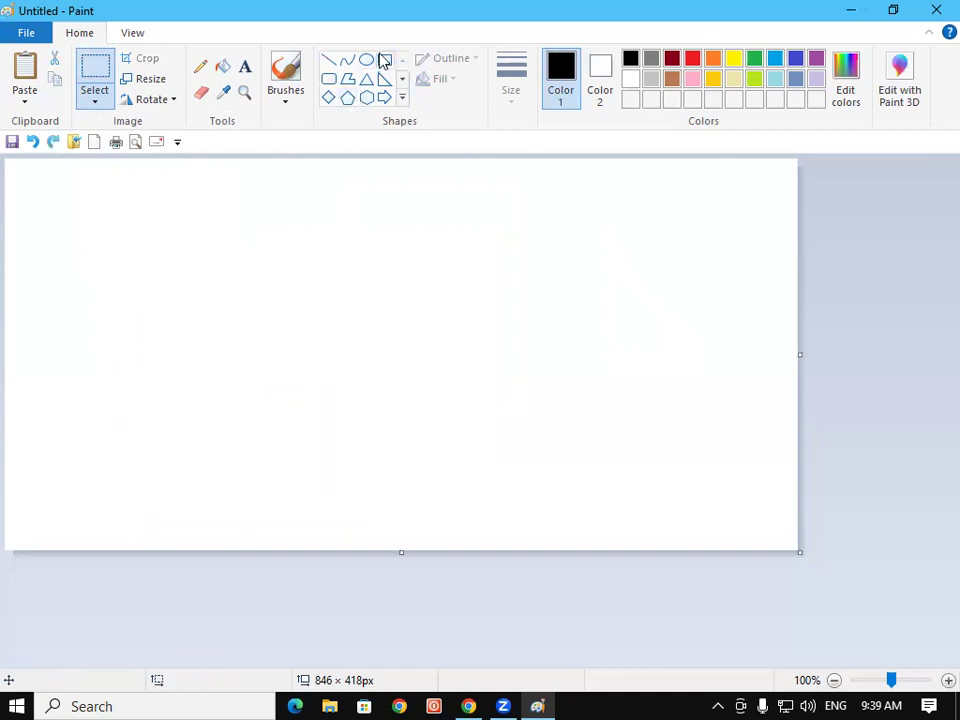
Step: Draw a black-outlined upright rectangle on the left half of the canvas and turn on Transparent selection
click(384, 62)
drag(111, 238, 241, 421)
click(163, 162)
click(95, 98)
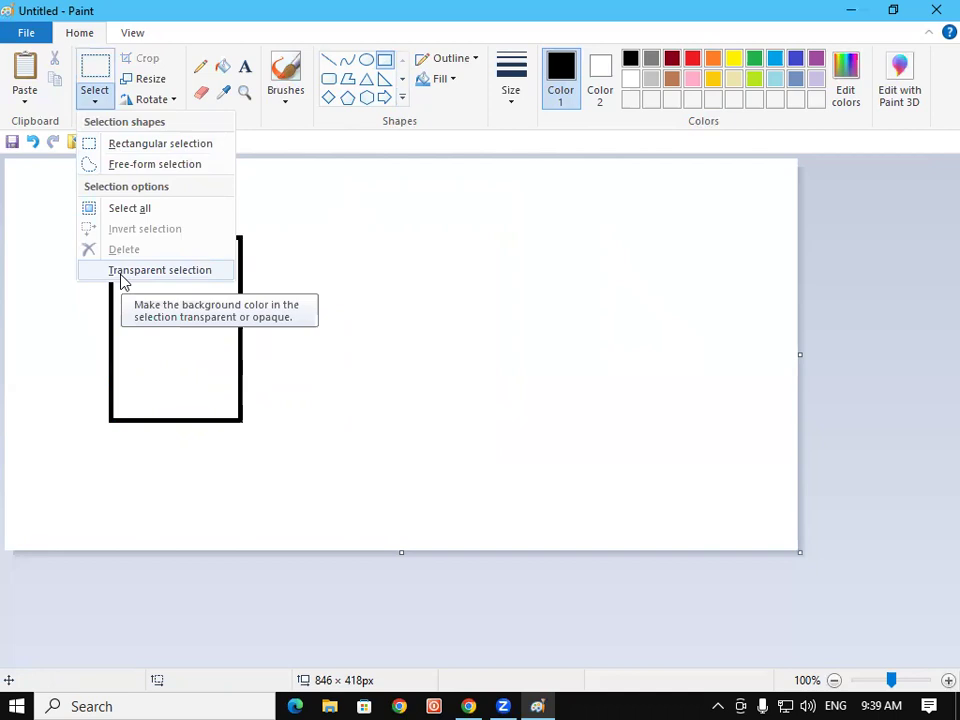
click(122, 280)
click(100, 104)
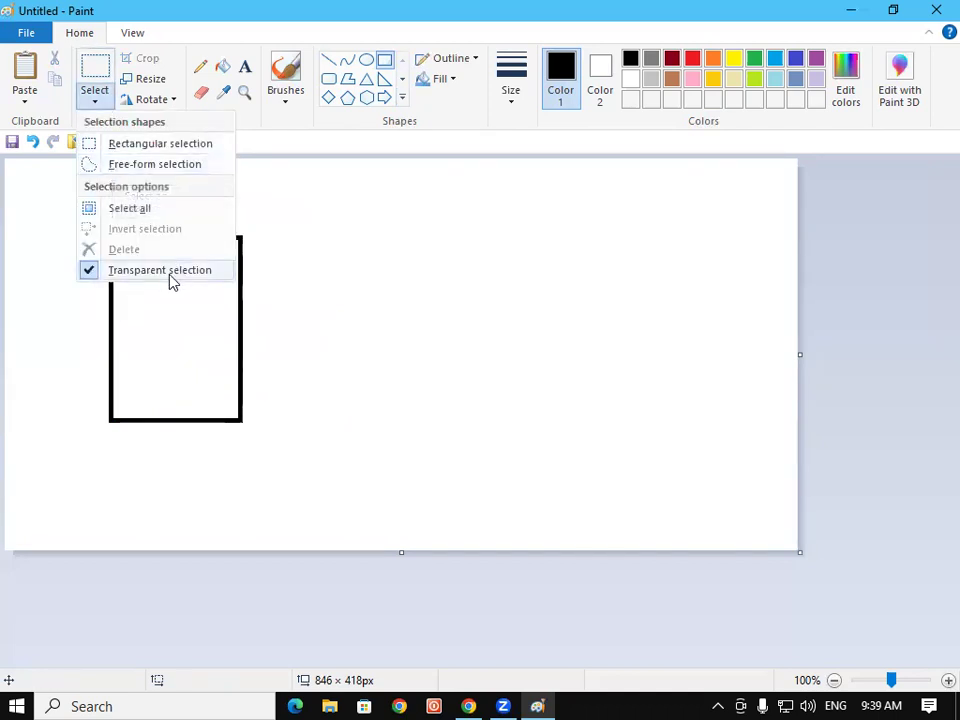
click(291, 249)
Step: Select the rectangle with an area of about 195 × 249 px and place a transparent copy overlapping it diagonally below and right
drag(89, 219, 227, 425)
click(180, 386)
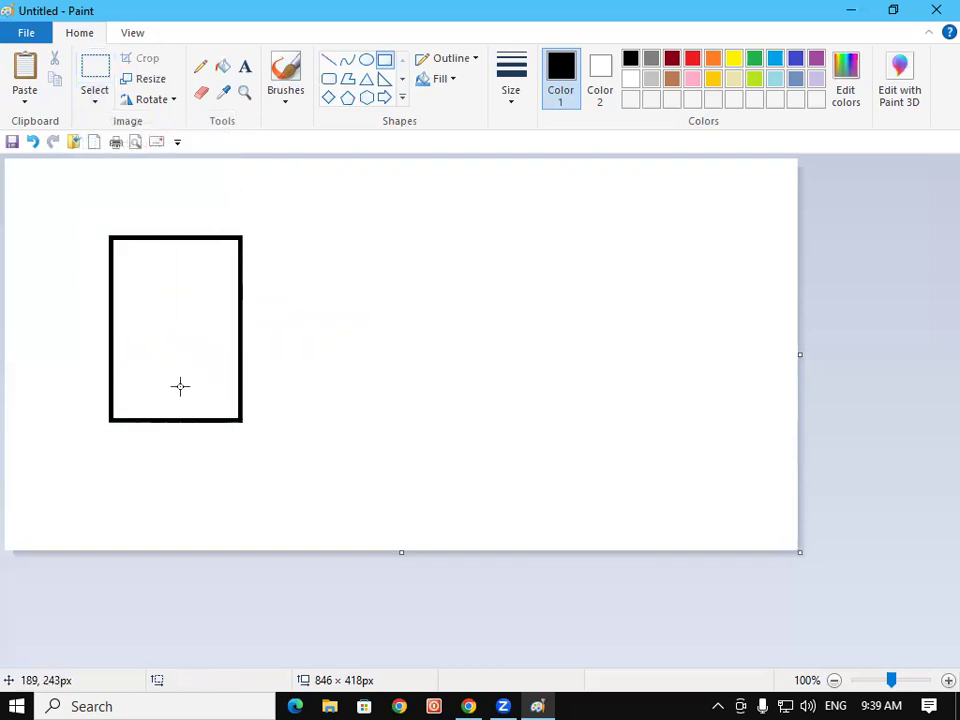
click(92, 66)
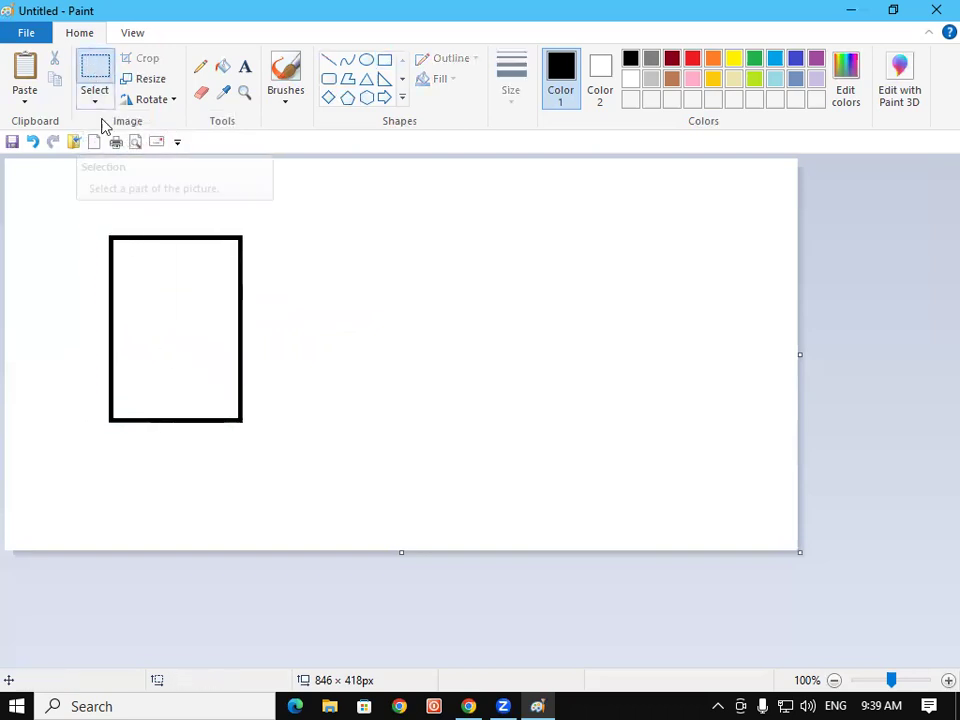
mouse_move(89, 217)
mouse_down()
mouse_move(279, 444)
mouse_move(271, 449)
mouse_up()
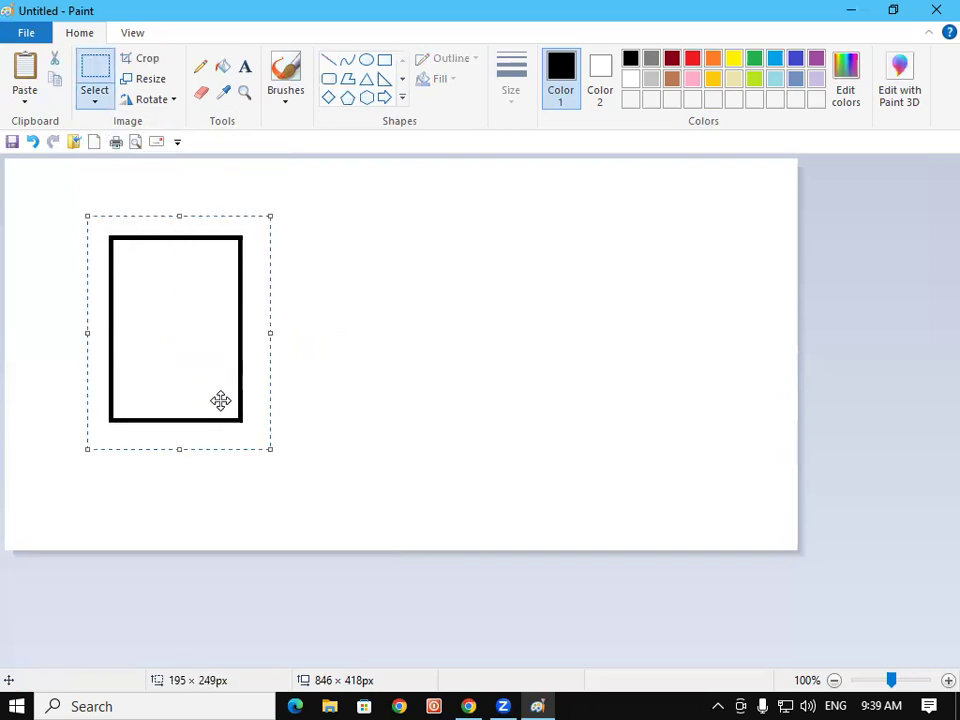
ctrl+drag(180, 302, 227, 364)
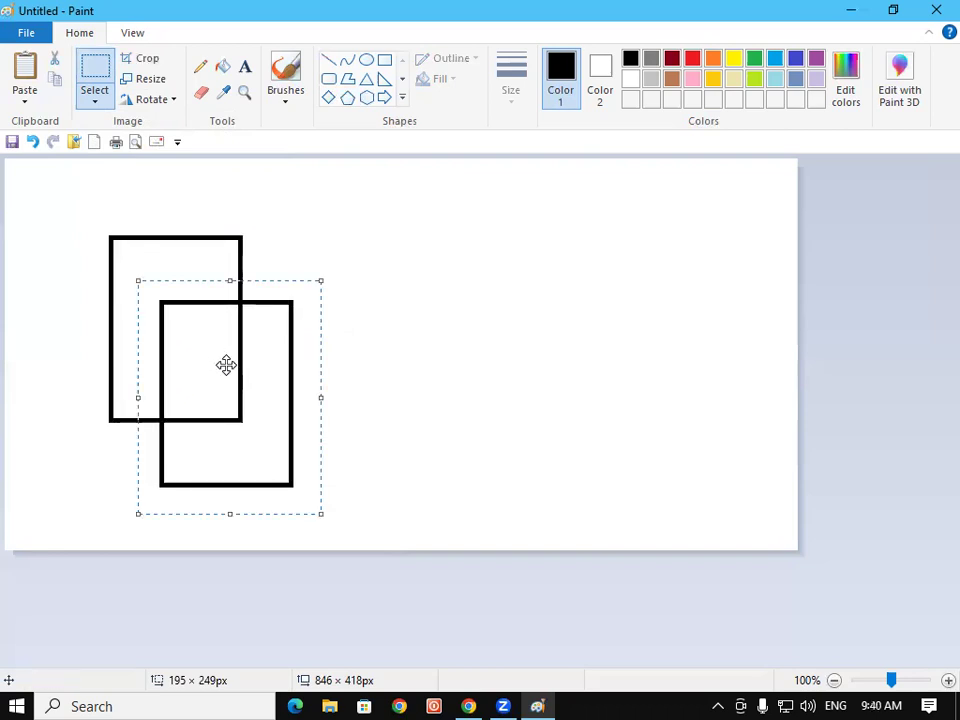
click(377, 392)
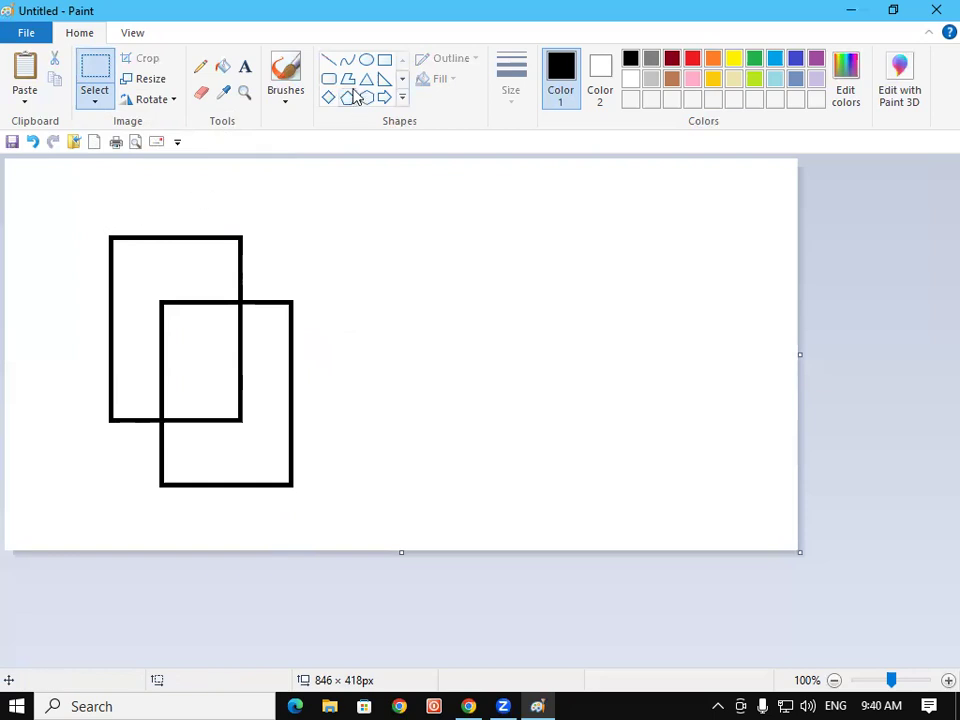
Step: Connect the four matching corners of the two overlapping rectangles with straight lines to form a wireframe box
click(328, 59)
drag(111, 240, 160, 301)
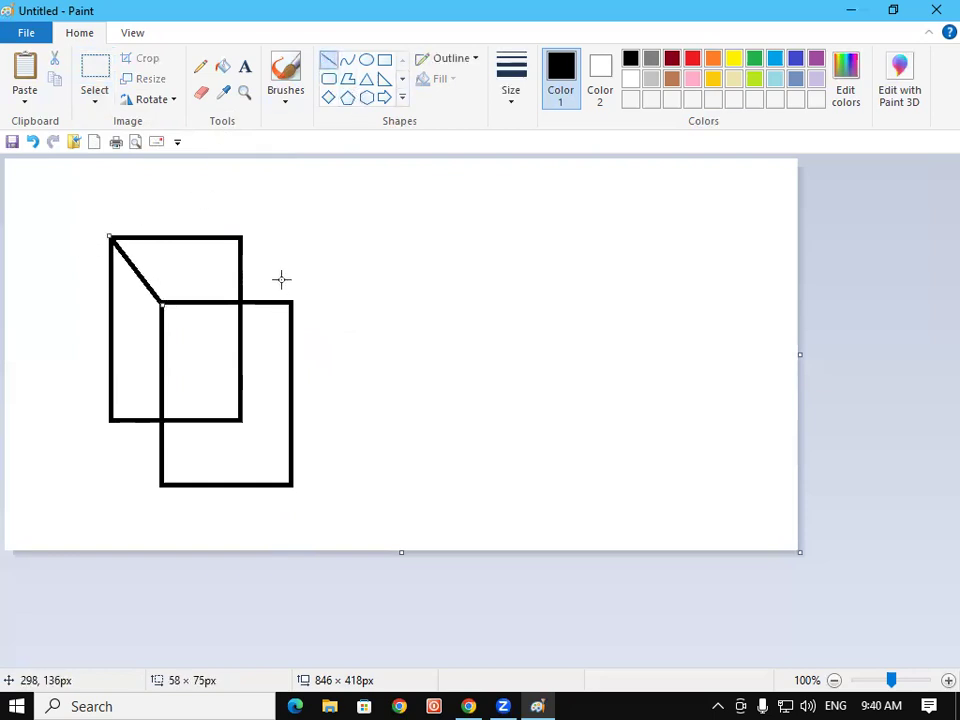
mouse_move(242, 238)
mouse_down()
mouse_move(292, 309)
mouse_move(290, 299)
mouse_up()
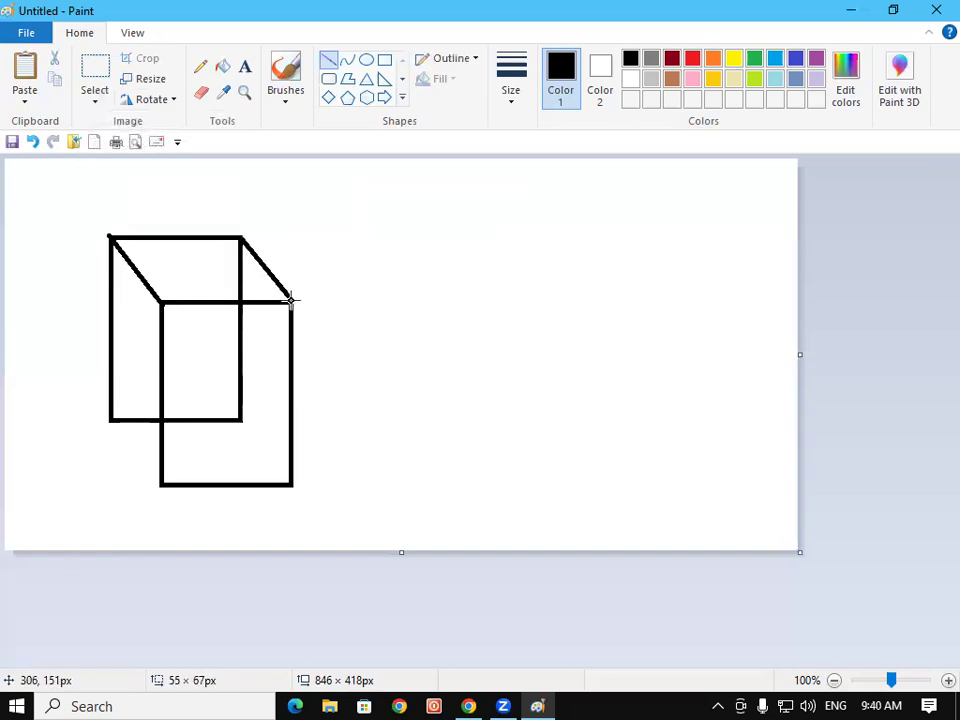
drag(241, 420, 293, 487)
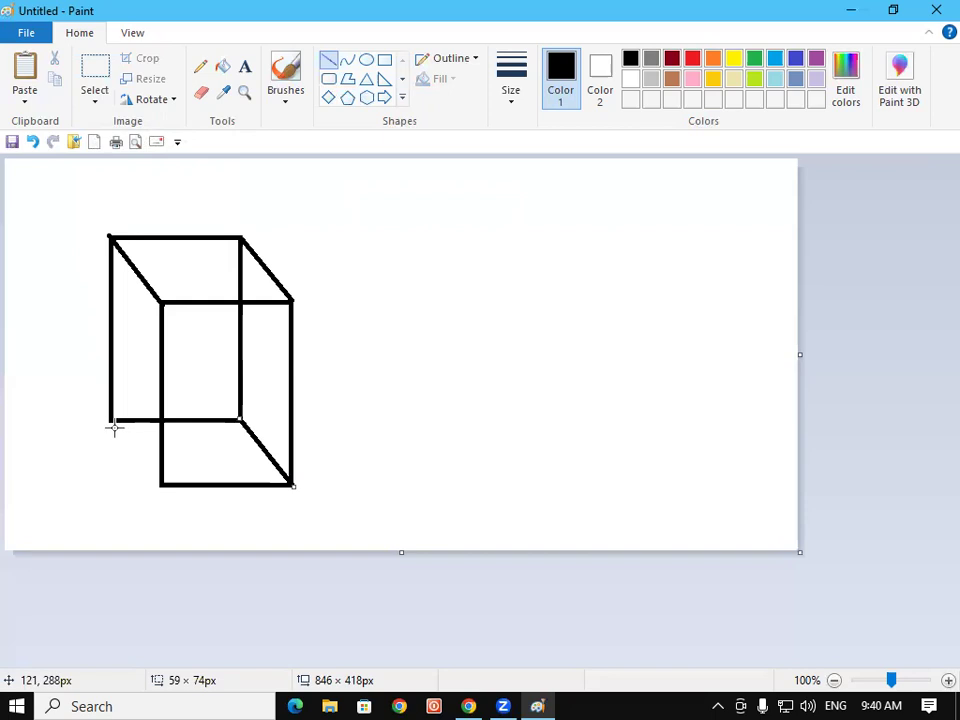
drag(111, 420, 161, 486)
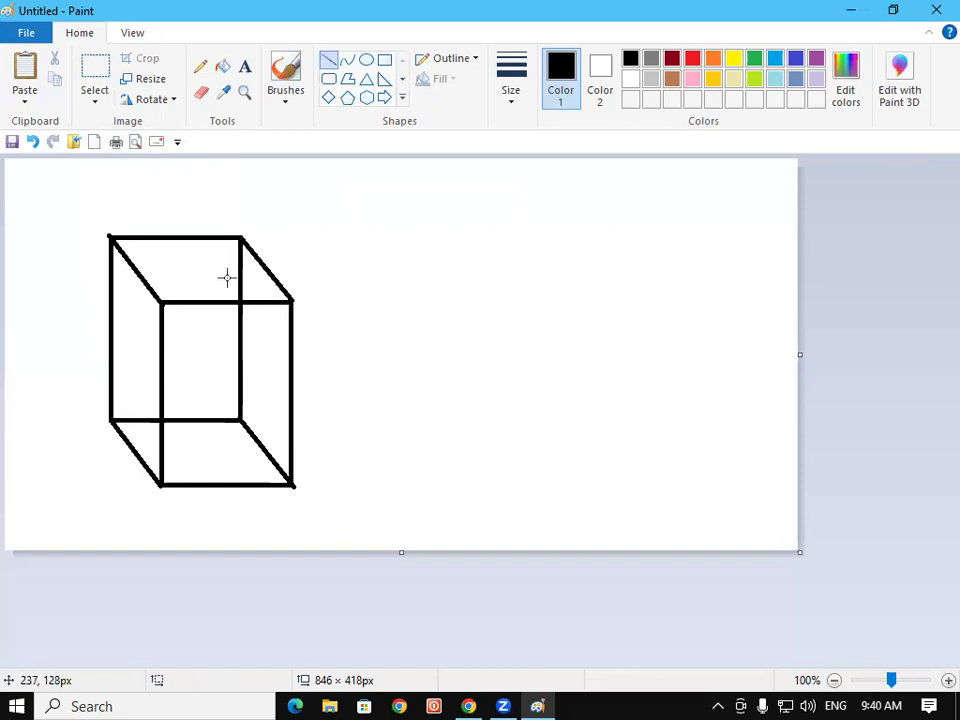
Step: Undo the wireframe box's lines and both rectangles back to a blank canvas
key(ctrl+z)
key(ctrl+z)
key(ctrl+z)
key(ctrl+z)
key(ctrl+z)
key(ctrl+z)
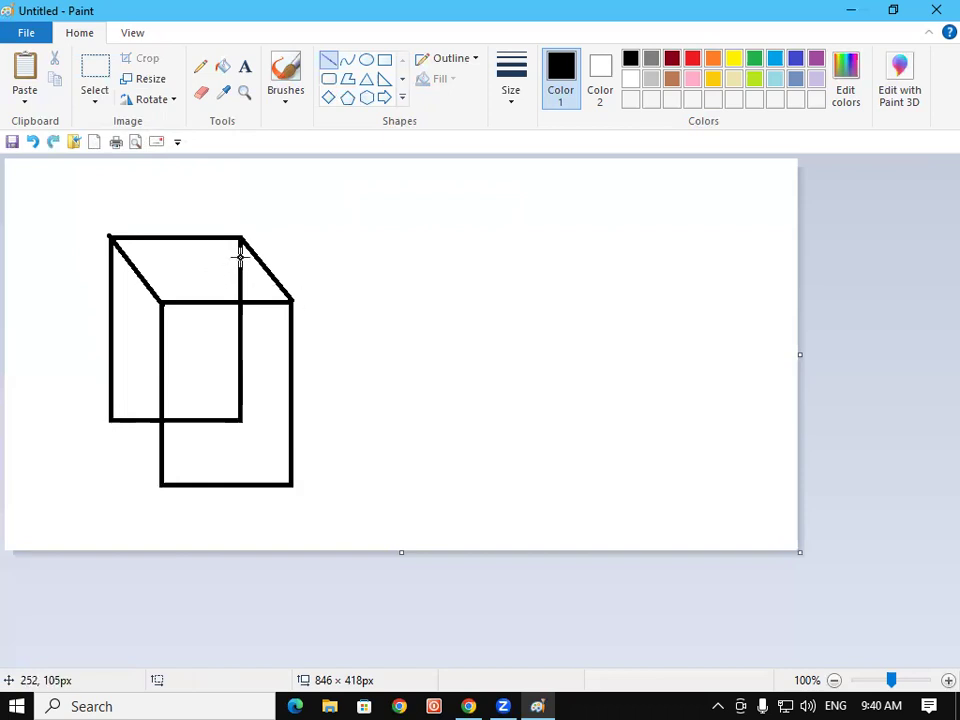
Step: Draw a black-outlined rectangle of about 135 × 176 px on the left half of the canvas and turn off Transparent selection
click(384, 59)
drag(171, 225, 299, 391)
click(96, 100)
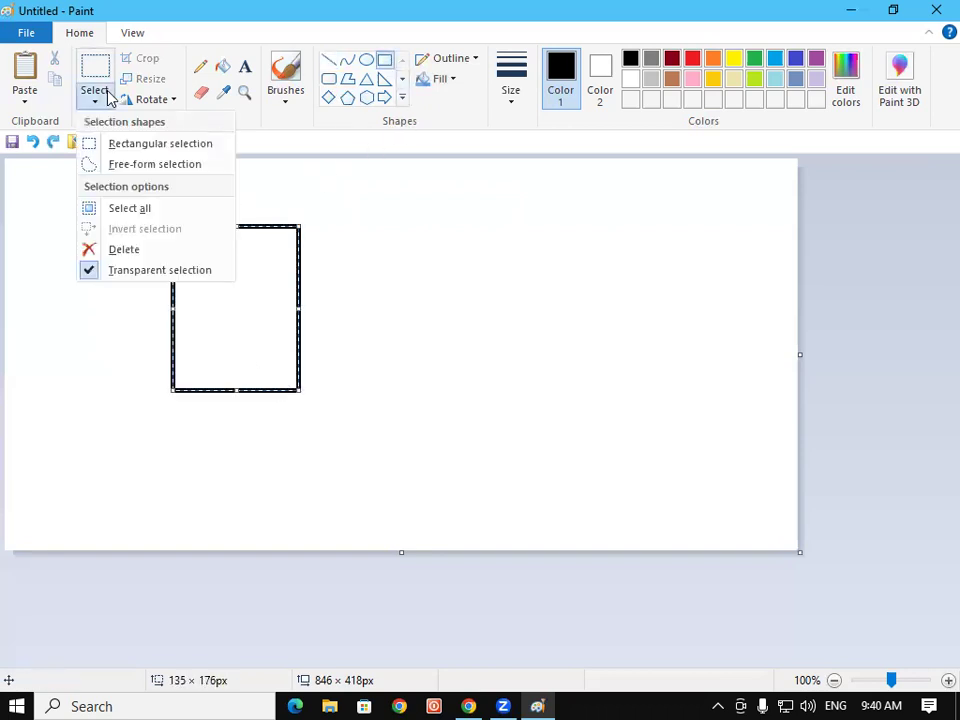
click(128, 289)
Step: Try drawing a second overlapping rectangle of about 152 × 200 px and undo it
drag(214, 276, 357, 463)
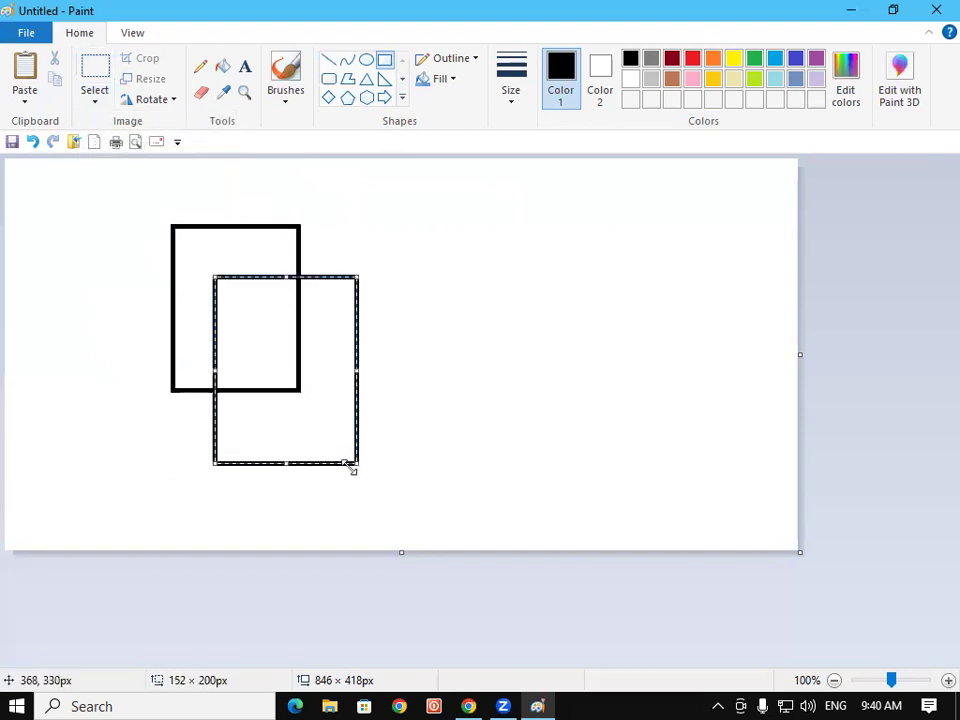
click(372, 372)
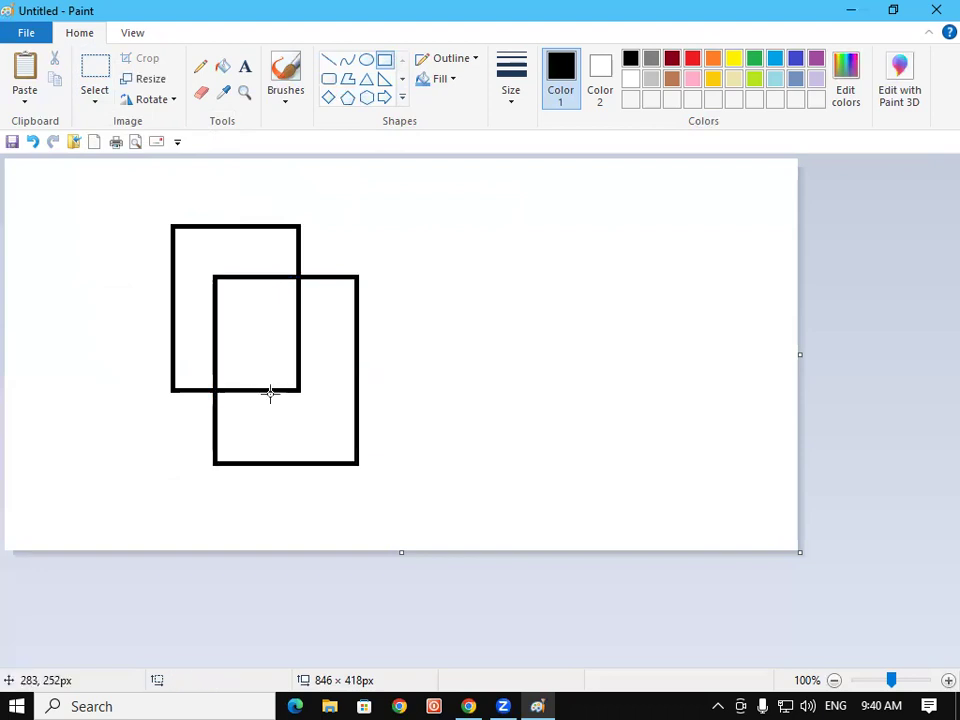
click(33, 142)
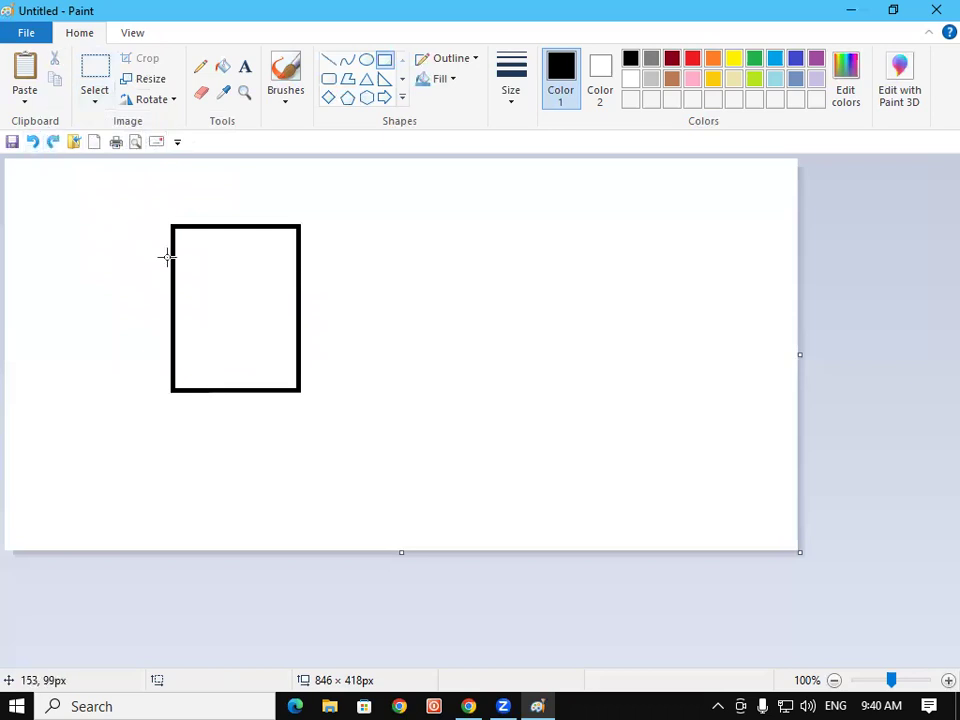
Step: Turn Transparent selection back on and undo the stray rectangle of about 109 × 152 px drawn over the existing one
click(97, 102)
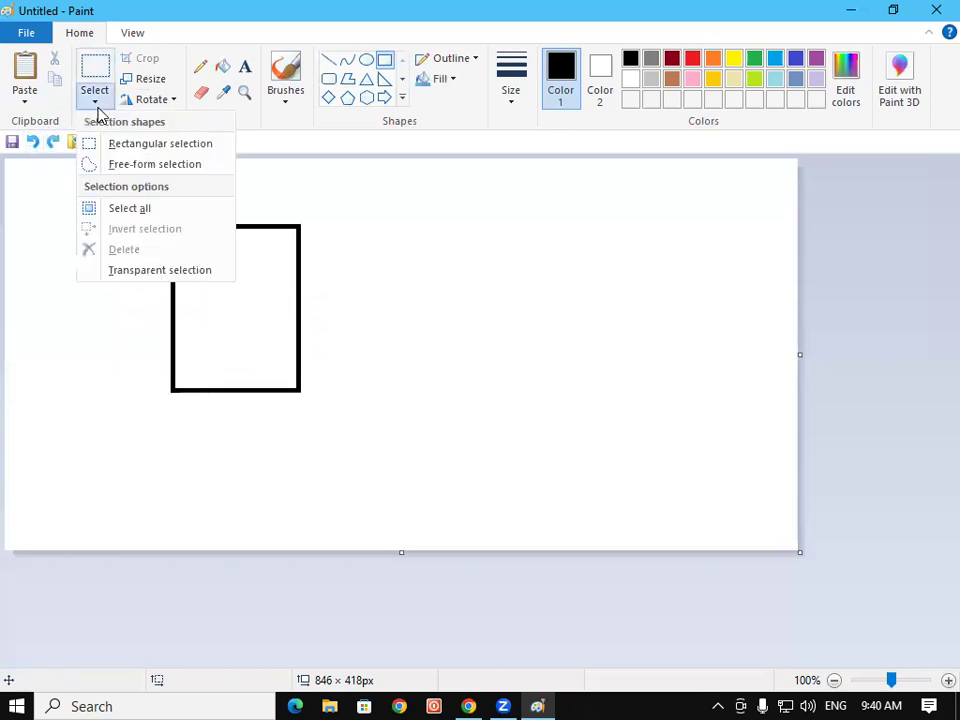
click(133, 272)
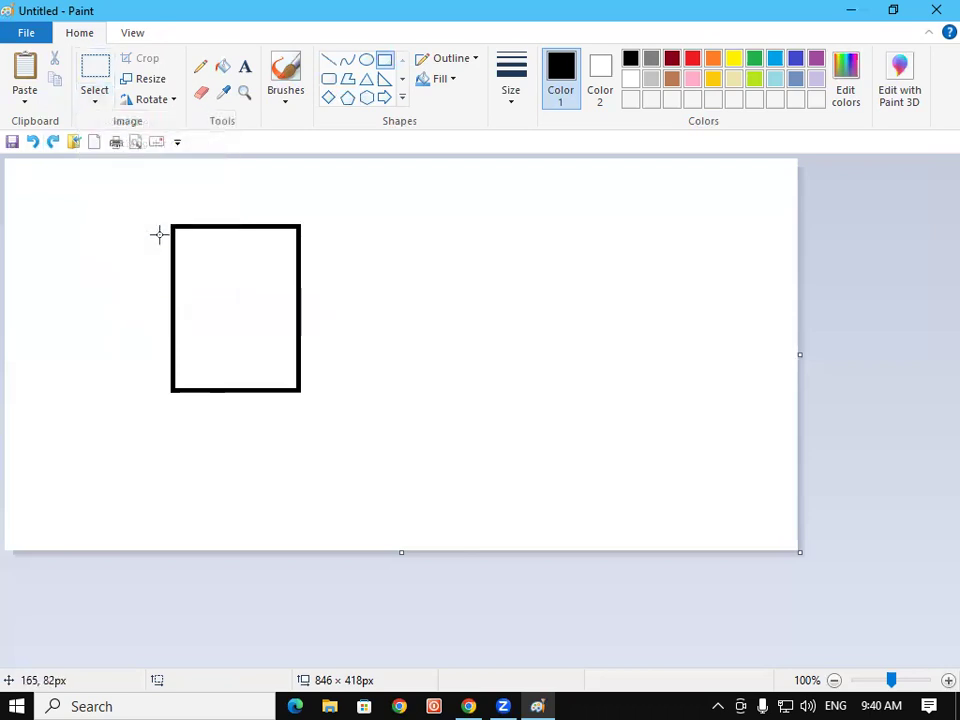
drag(150, 204, 254, 346)
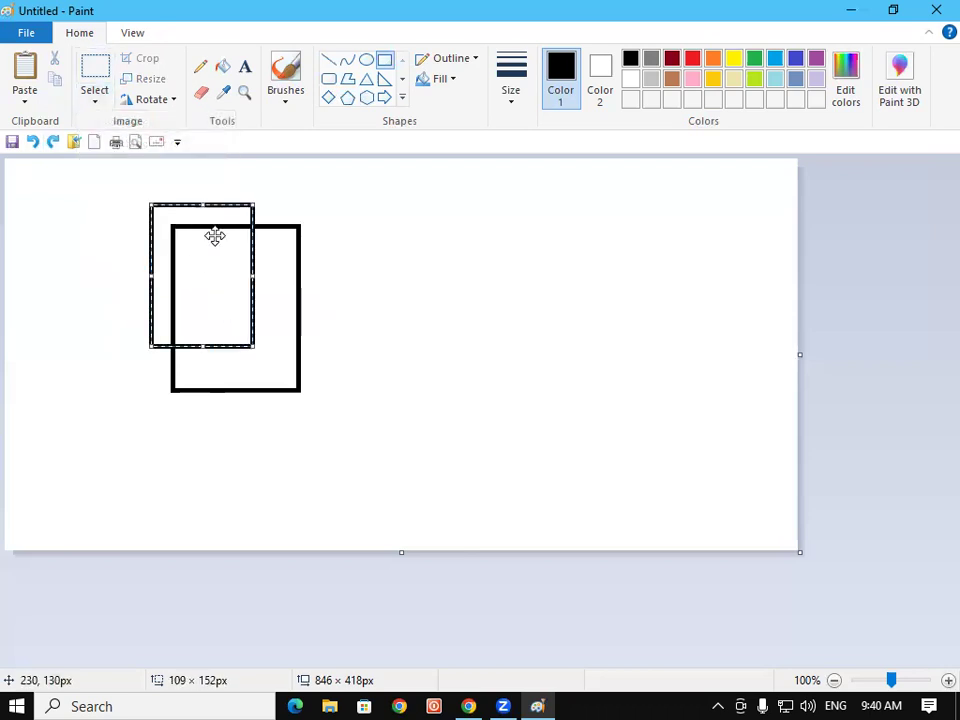
key(ctrl+z)
Step: Select the remaining rectangle and place a transparent copy overlapping it diagonally below and right
click(108, 78)
drag(150, 201, 321, 424)
drag(223, 315, 265, 366)
click(431, 307)
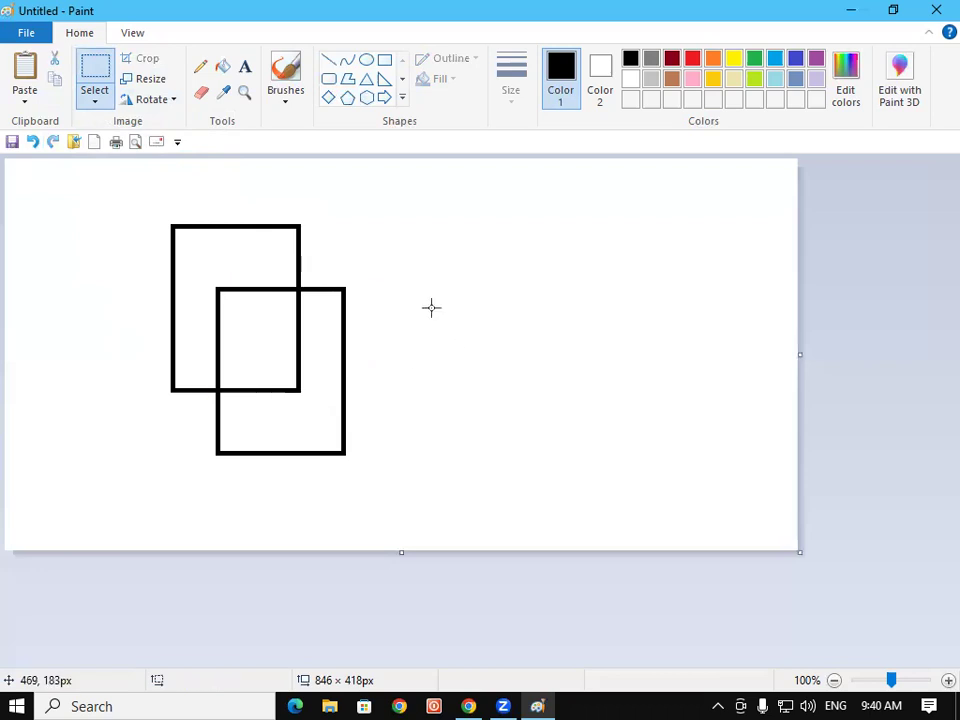
Step: Join the corners of the rectangle and its copy with four diagonal lines to complete the box
click(328, 61)
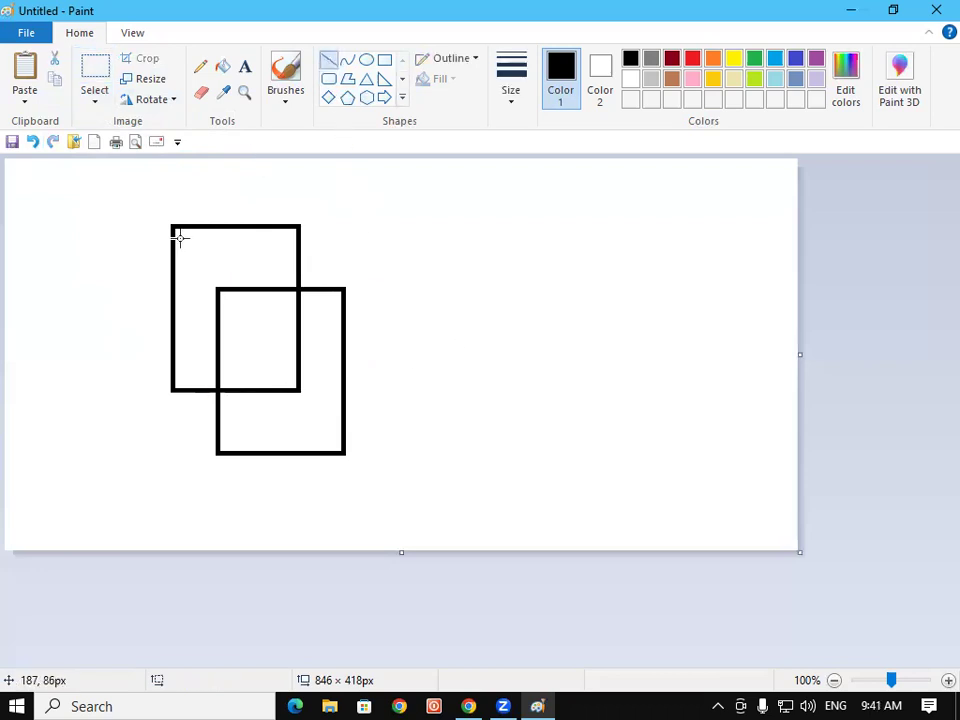
drag(170, 225, 221, 292)
drag(298, 227, 344, 289)
drag(298, 390, 343, 449)
drag(171, 390, 217, 452)
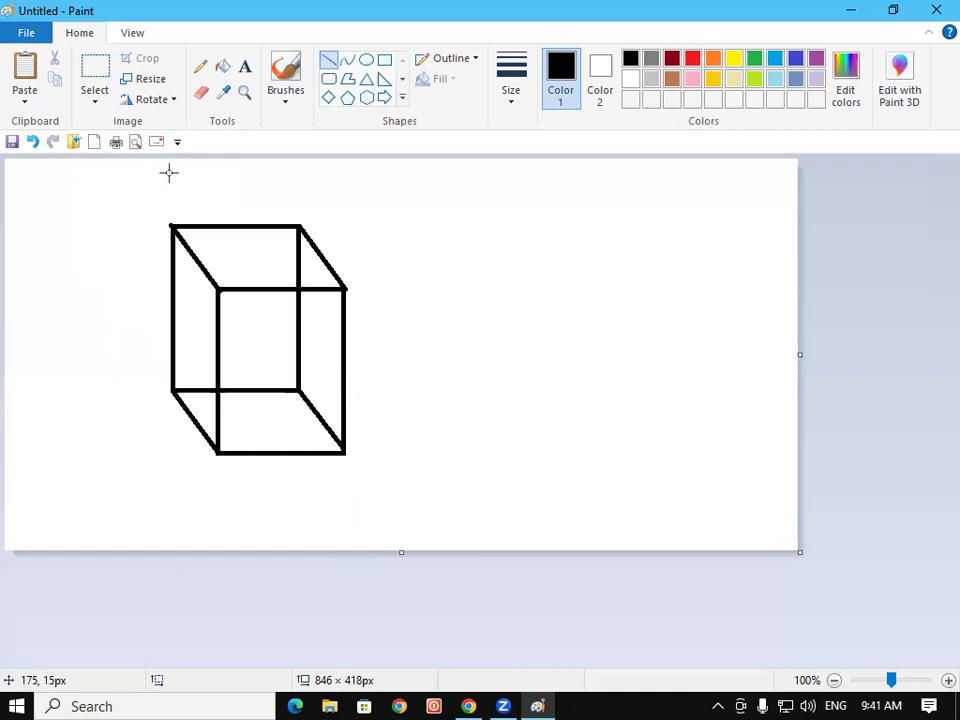
Step: Undo the box and all earlier drawing actions until the canvas is blank
key(ctrl+z)
key(ctrl+z)
key(ctrl+z)
key(ctrl+z)
key(ctrl+z)
key(ctrl+z)
key(ctrl+z)
key(ctrl+z)
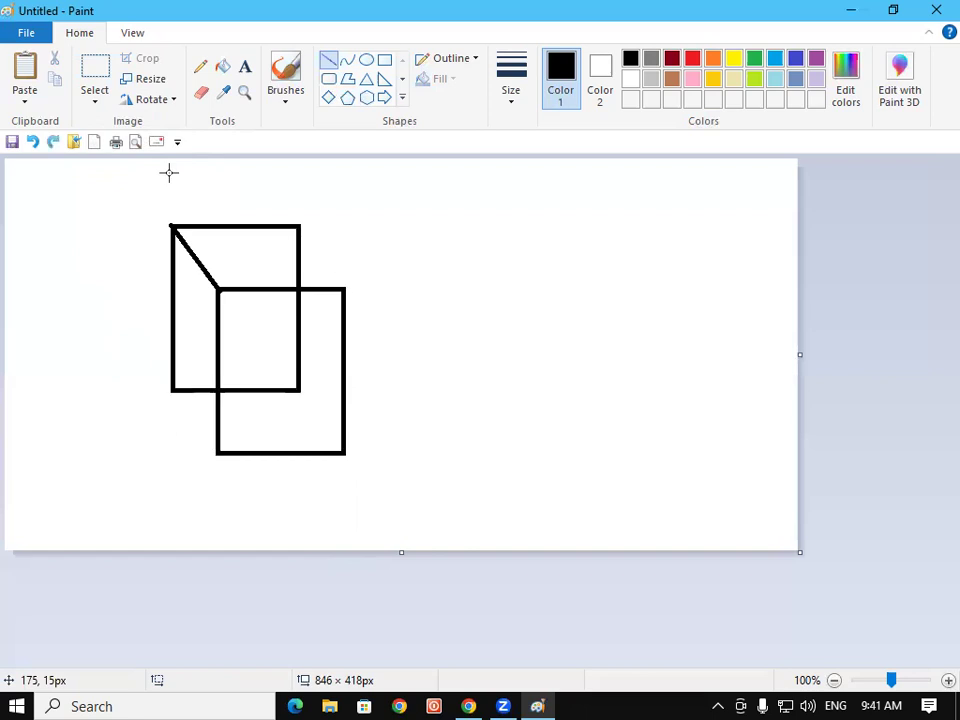
key(ctrl+z)
key(ctrl+z)
key(ctrl+z)
key(ctrl+z)
key(ctrl+z)
key(ctrl+z)
key(ctrl+z)
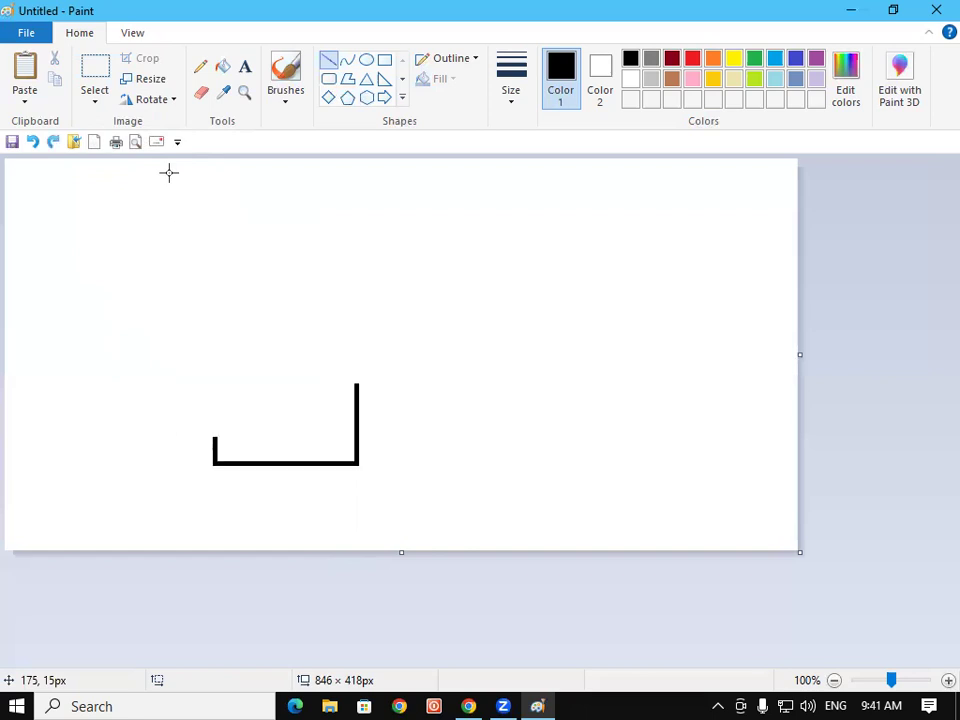
key(ctrl+z)
key(ctrl+z)
key(ctrl+z)
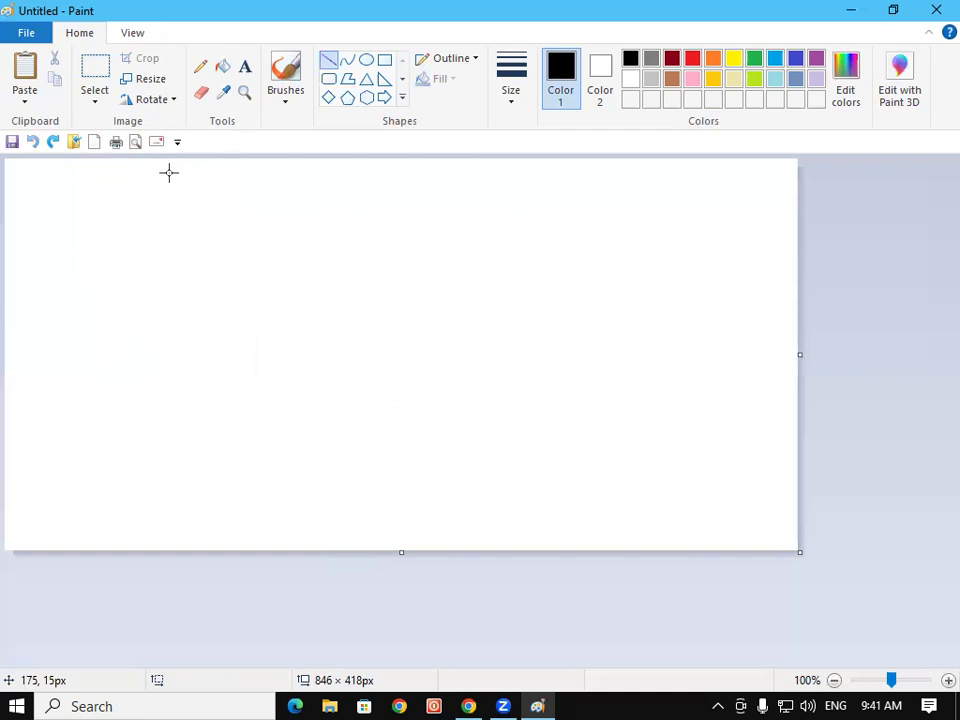
Step: Draw a black-outlined rectangle of about 123 × 166 px on the left half of the canvas
click(385, 60)
drag(179, 237, 296, 392)
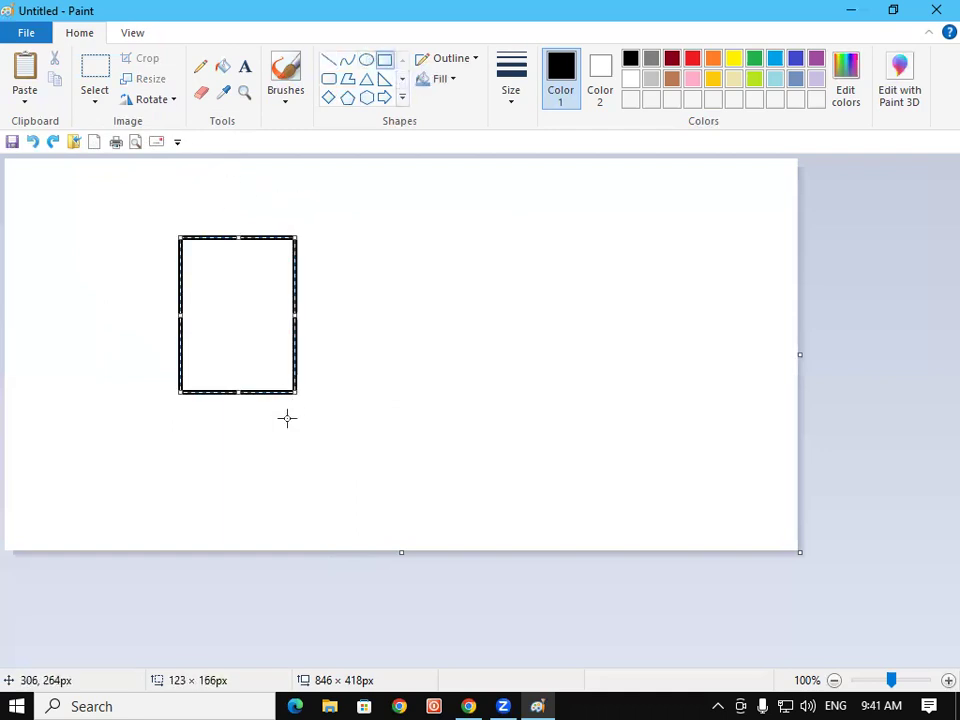
click(139, 225)
Step: Select the rectangle with a rectangular selection of about 187 × 223 px and smear a trail of copies across the canvas
click(95, 100)
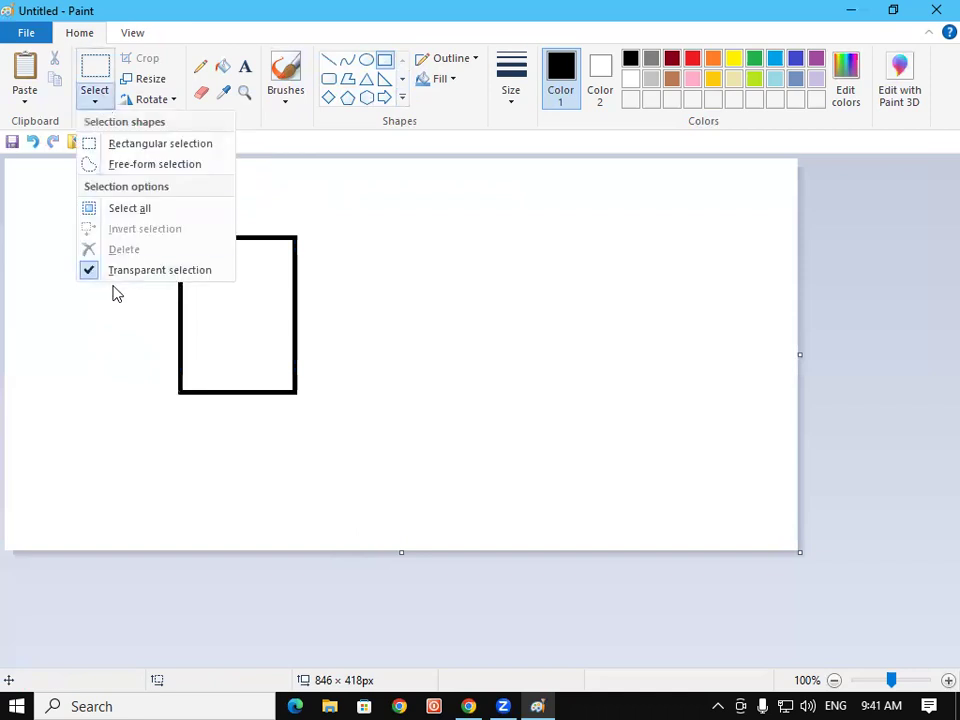
click(120, 146)
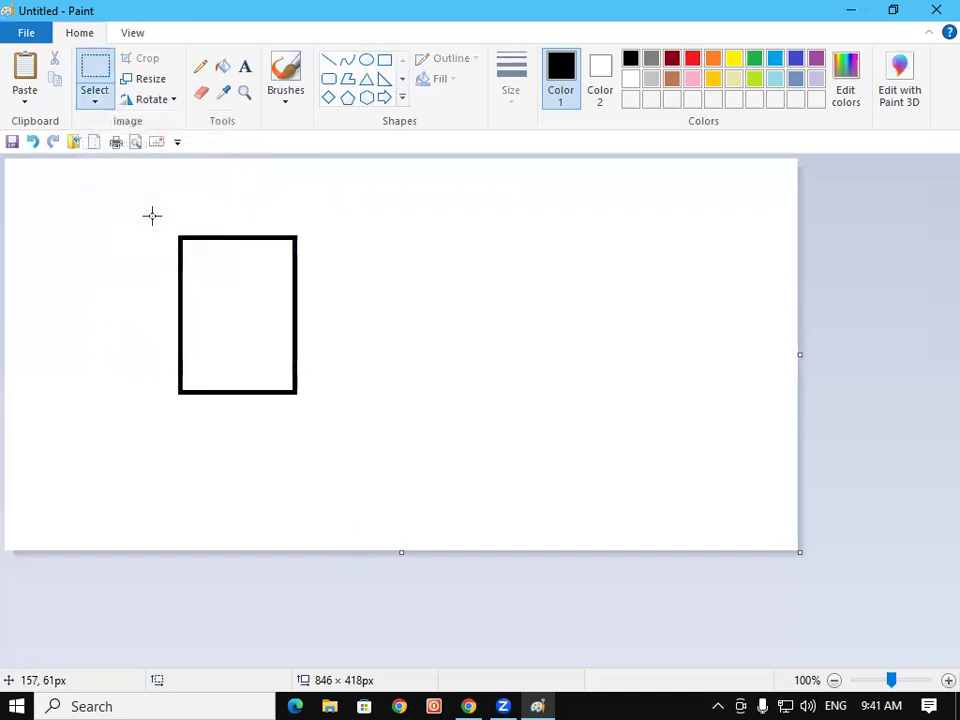
drag(154, 214, 321, 414)
mouse_move(249, 296)
mouse_down()
mouse_move(391, 297)
mouse_move(574, 319)
mouse_move(610, 291)
mouse_move(62, 283)
mouse_move(10, 358)
mouse_move(939, 405)
mouse_move(80, 553)
mouse_up()
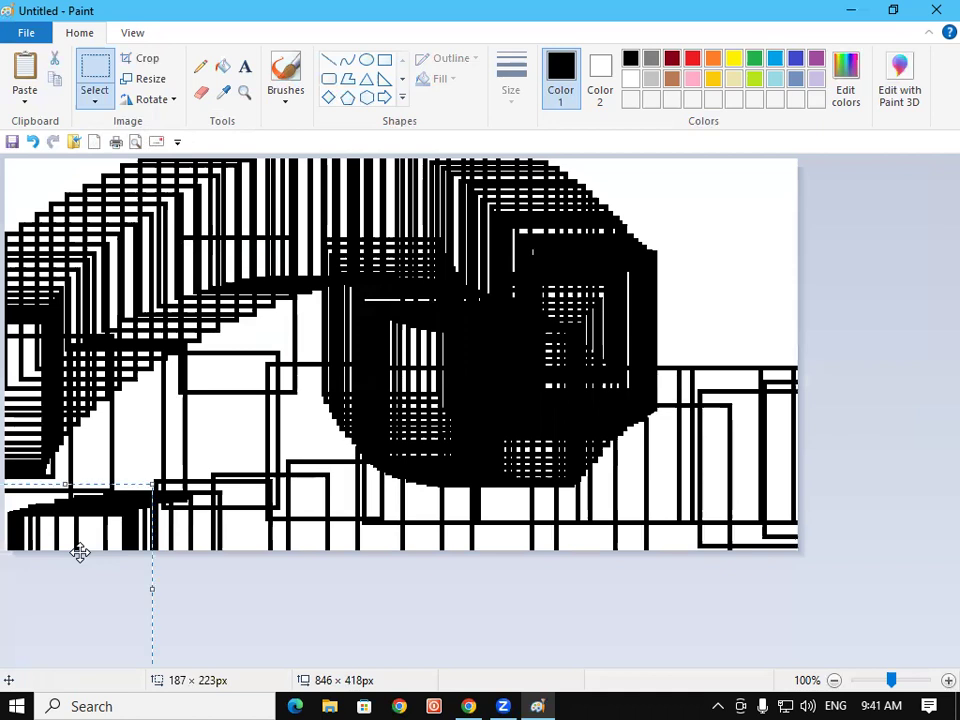
Step: Select the entire picture and delete the trail of rectangle copies
key(ctrl+a)
key(Delete)
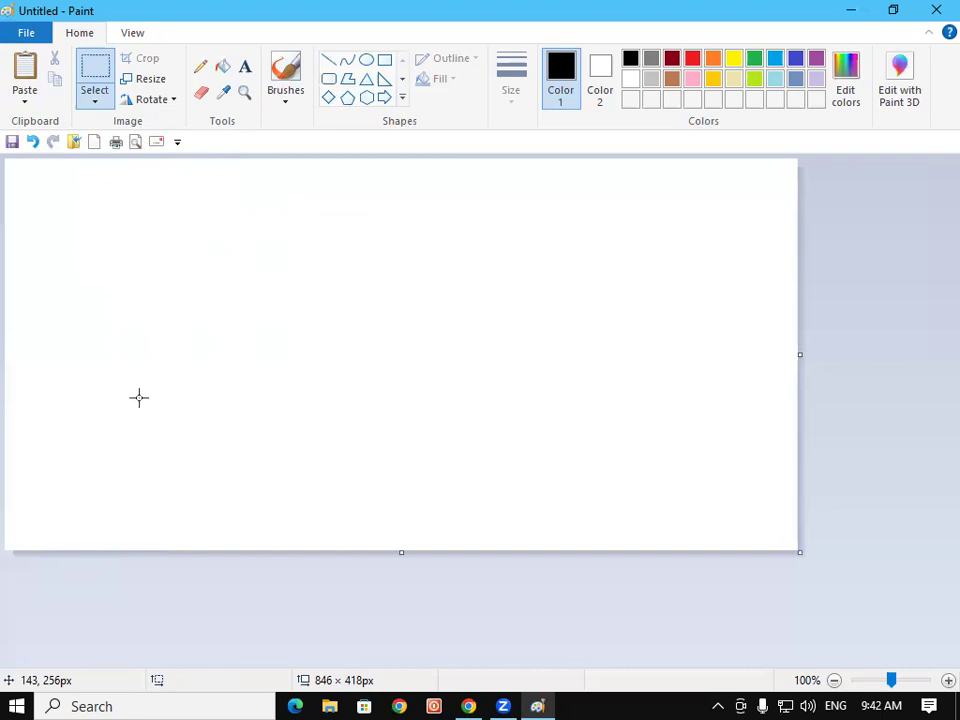
Step: Draw a black-outlined oval face near the canvas's left edge with two small oval eyes, the second about 17 × 16 px
click(367, 63)
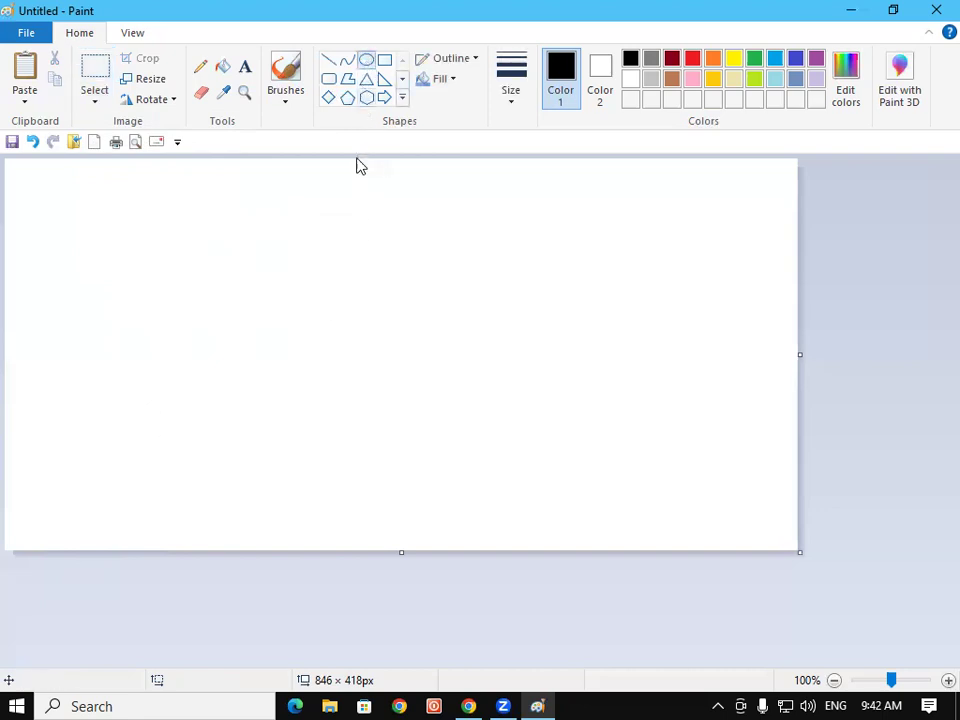
drag(58, 237, 131, 324)
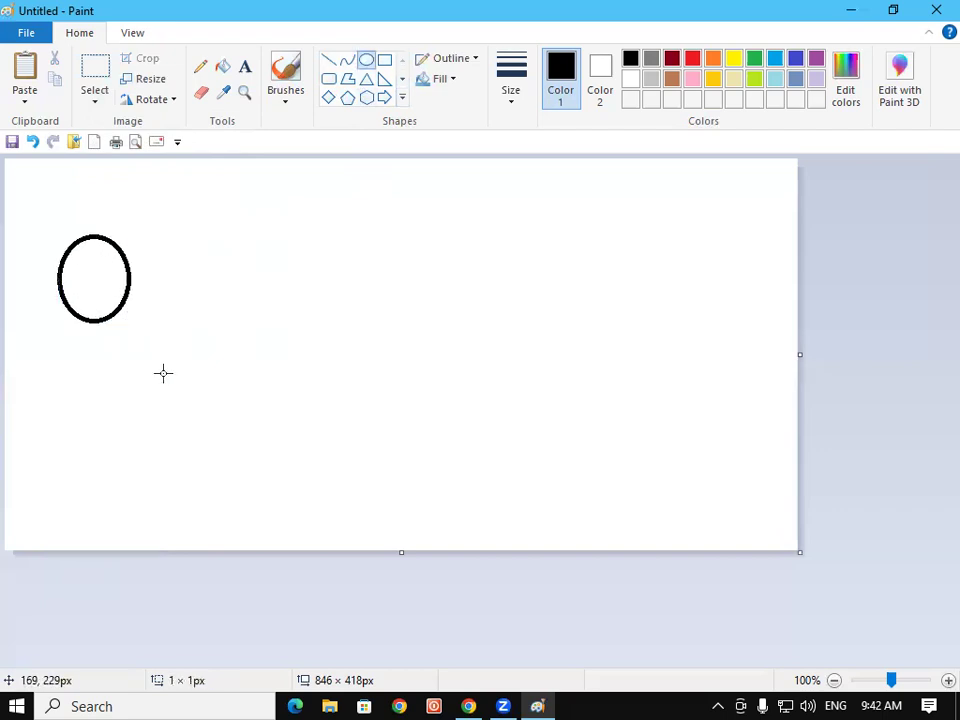
drag(72, 264, 119, 274)
click(110, 273)
key(Left)
key(Left)
key(Left)
key(Left)
key(Down)
key(Down)
key(Down)
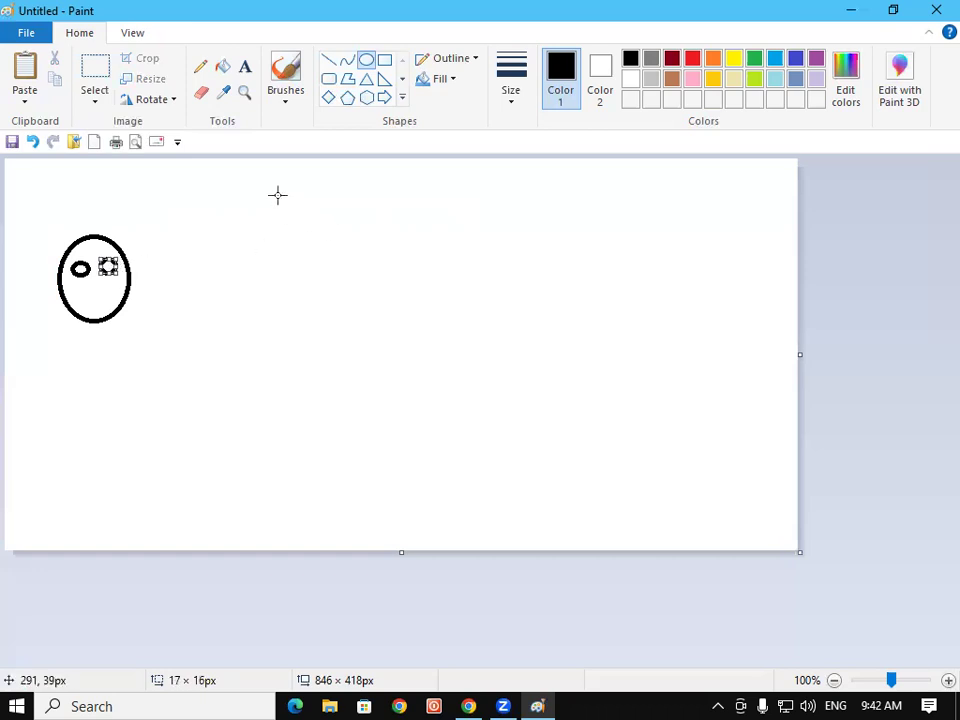
click(290, 240)
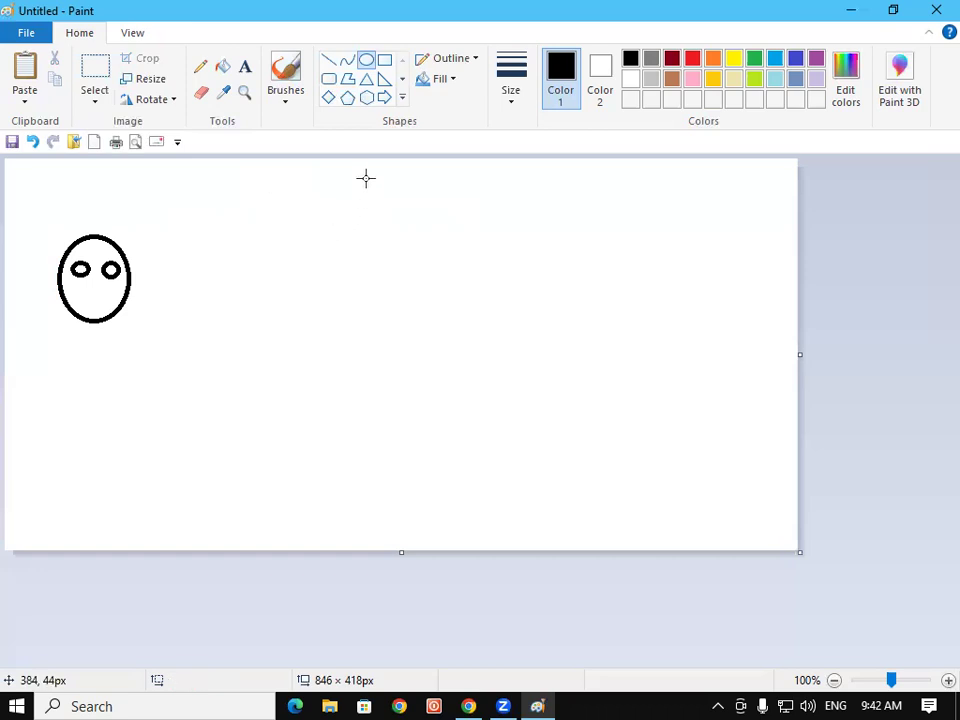
Step: Draw a smiling mouth about 36 × 14 px beneath the eyes with the Curve shape
click(347, 62)
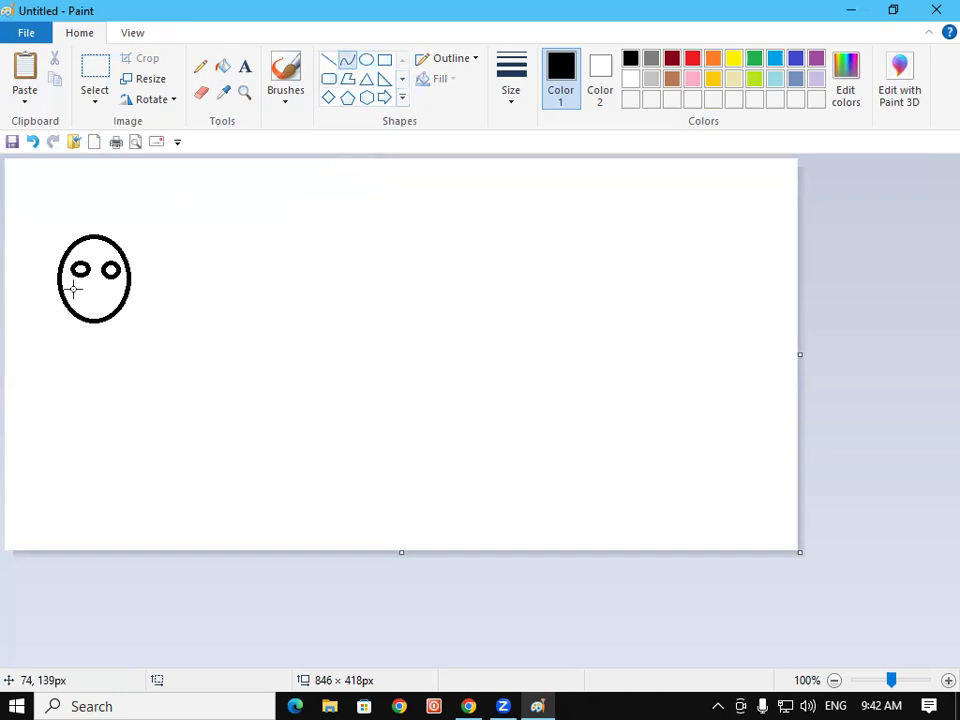
drag(76, 292, 112, 292)
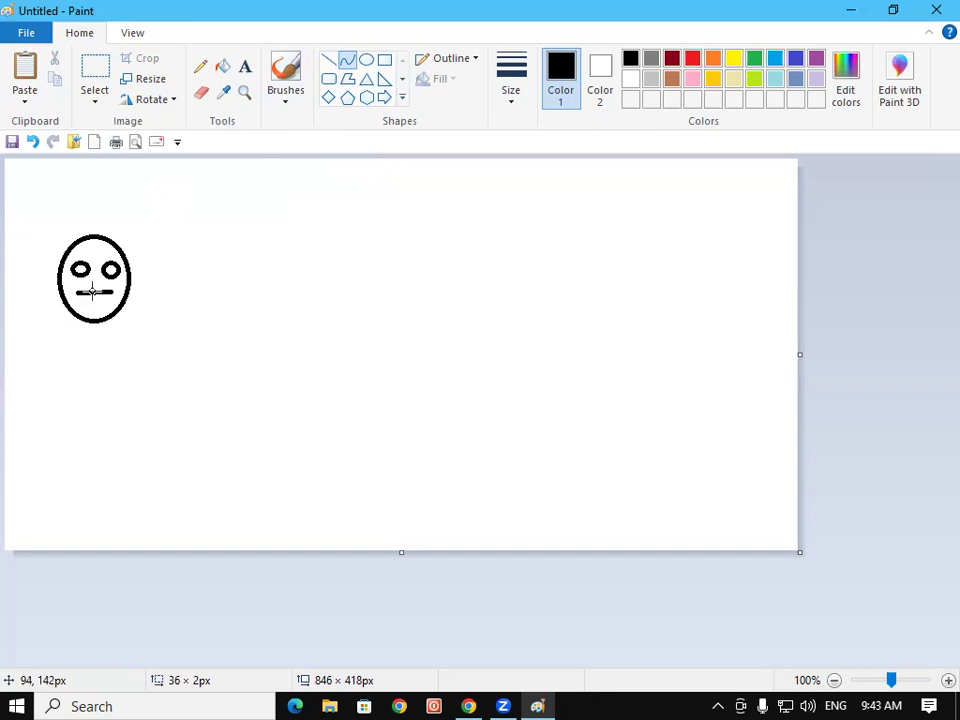
drag(93, 293, 93, 304)
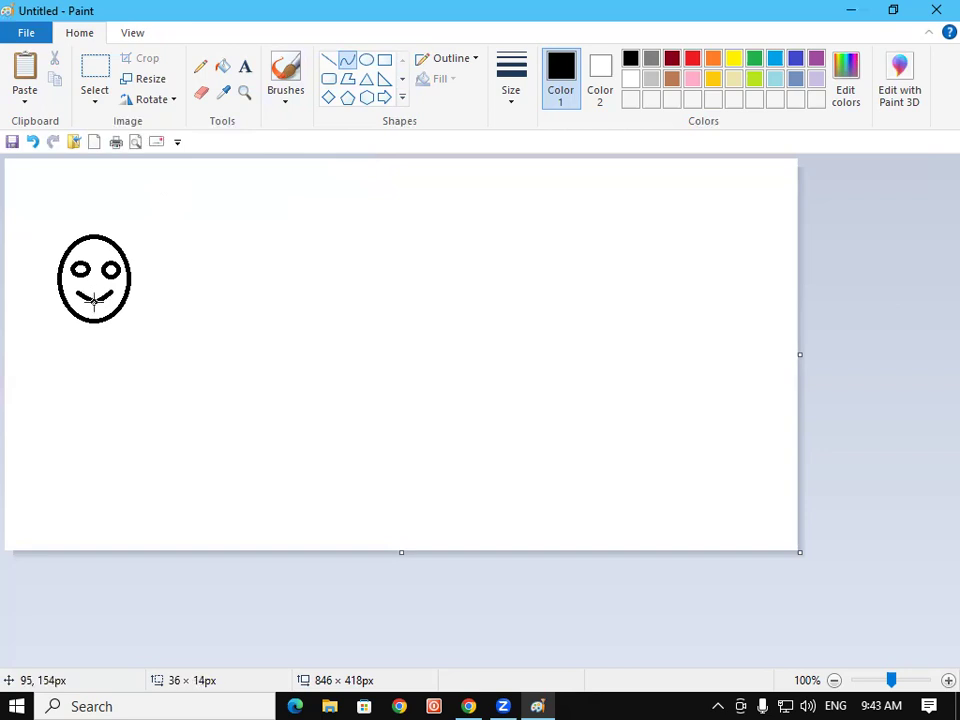
click(146, 340)
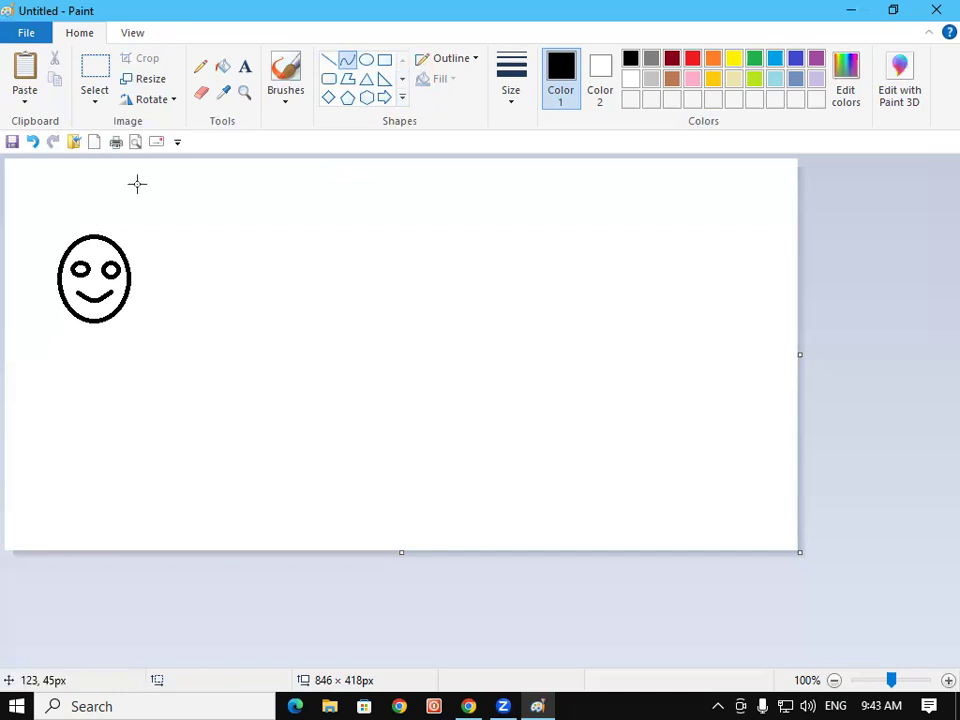
Step: Fill the face with red and recolour it yellow, leaving the eyes white
click(224, 72)
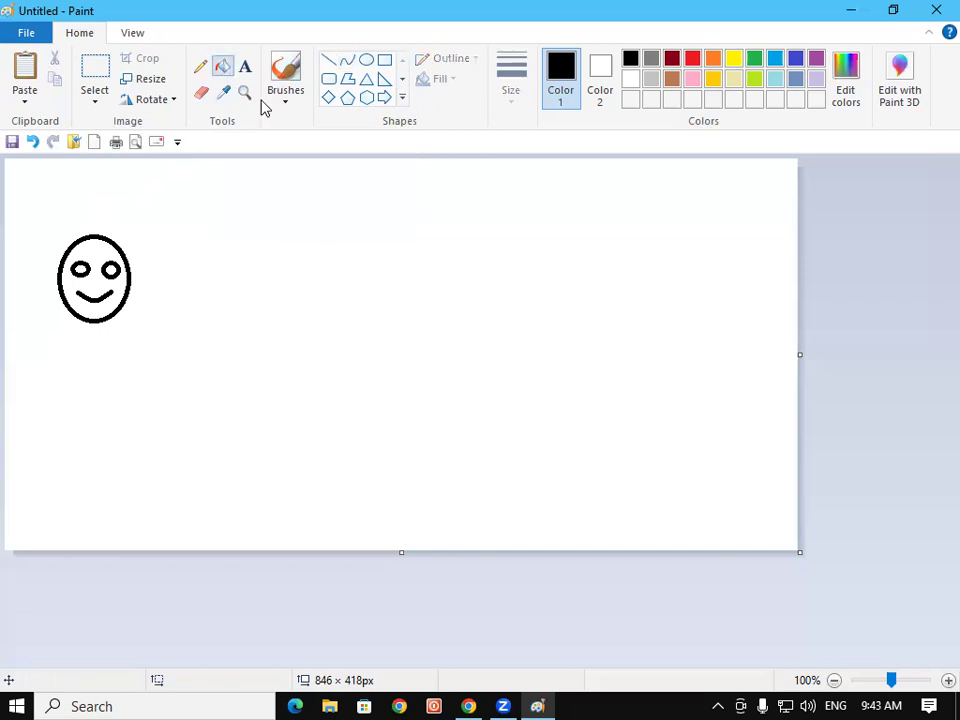
click(690, 62)
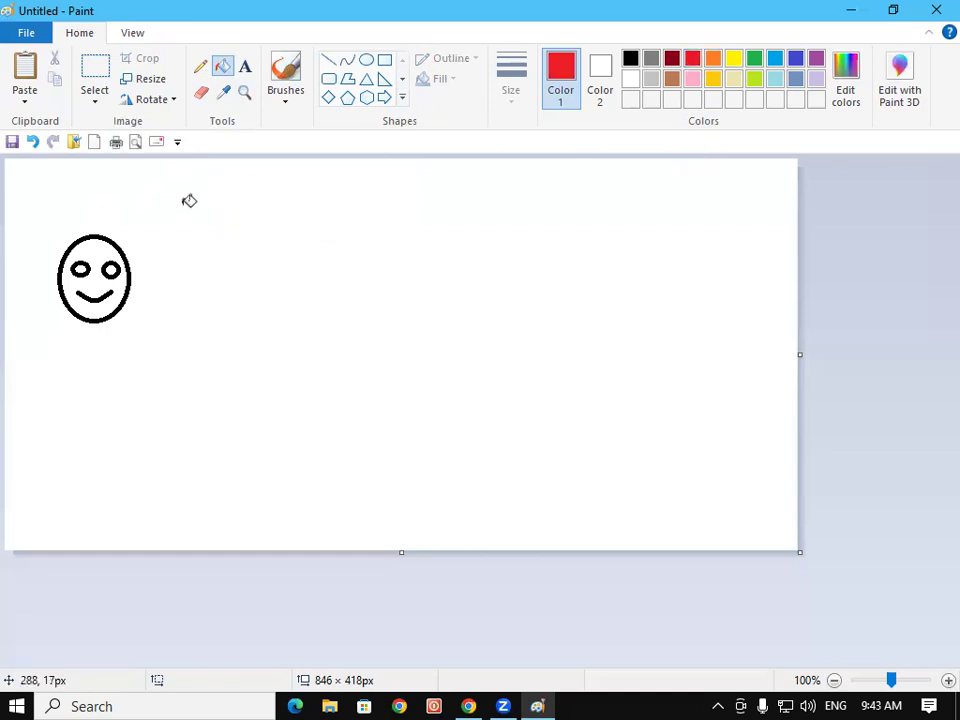
click(104, 250)
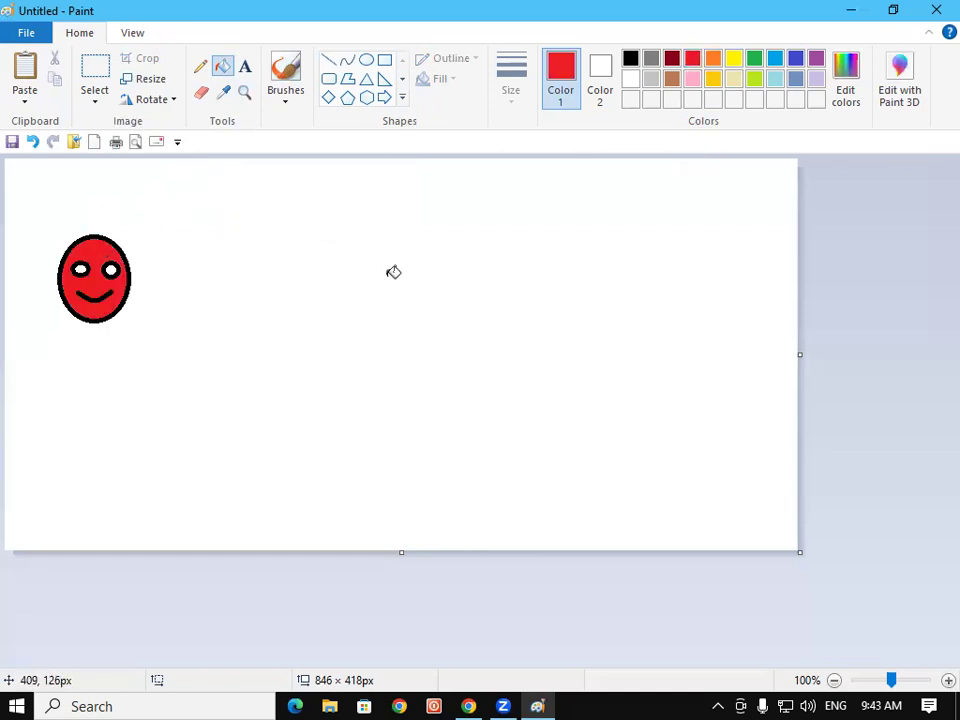
click(733, 62)
click(103, 247)
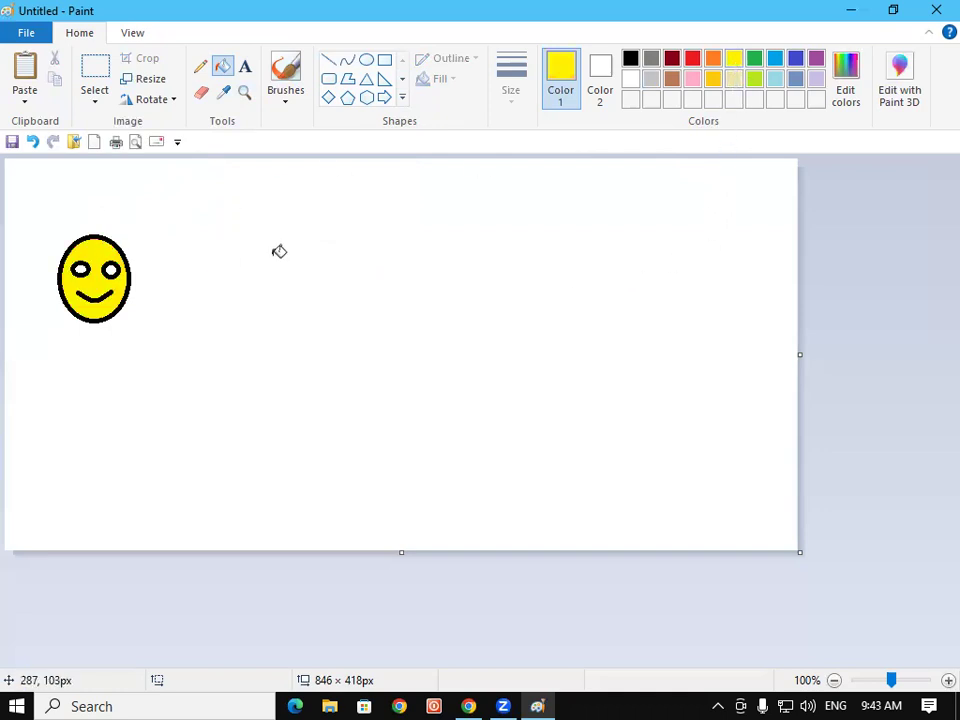
Step: Move the face toward the canvas's upper-left corner using a rectangular selection of about 112 × 130 px, and undo the extra copy placed beside it
click(96, 78)
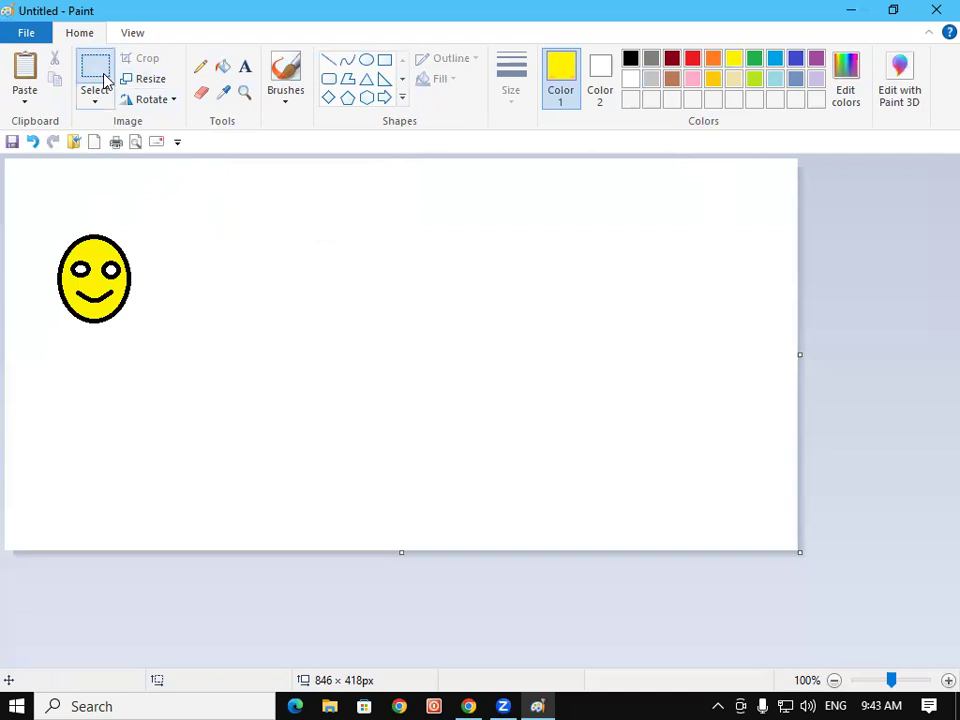
click(107, 97)
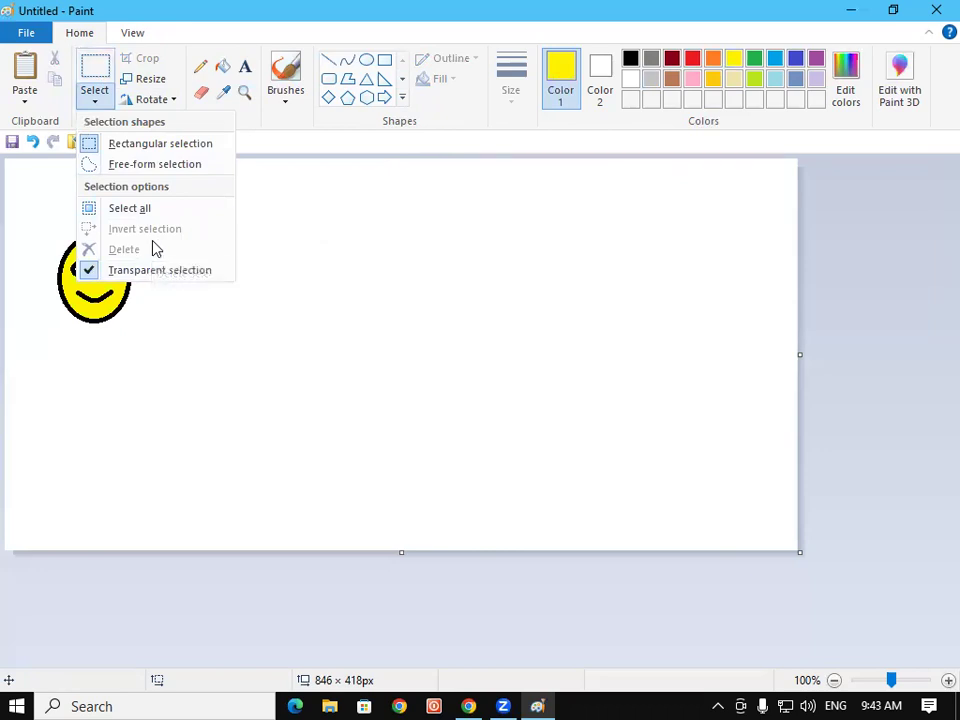
click(206, 285)
click(96, 70)
drag(41, 222, 146, 343)
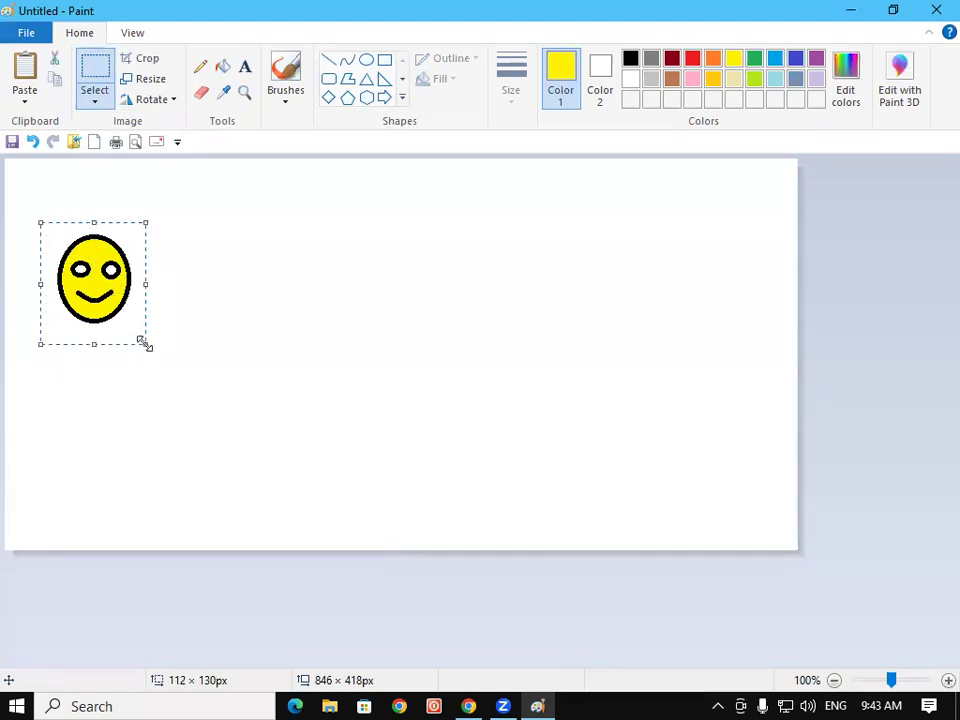
drag(74, 283, 157, 237)
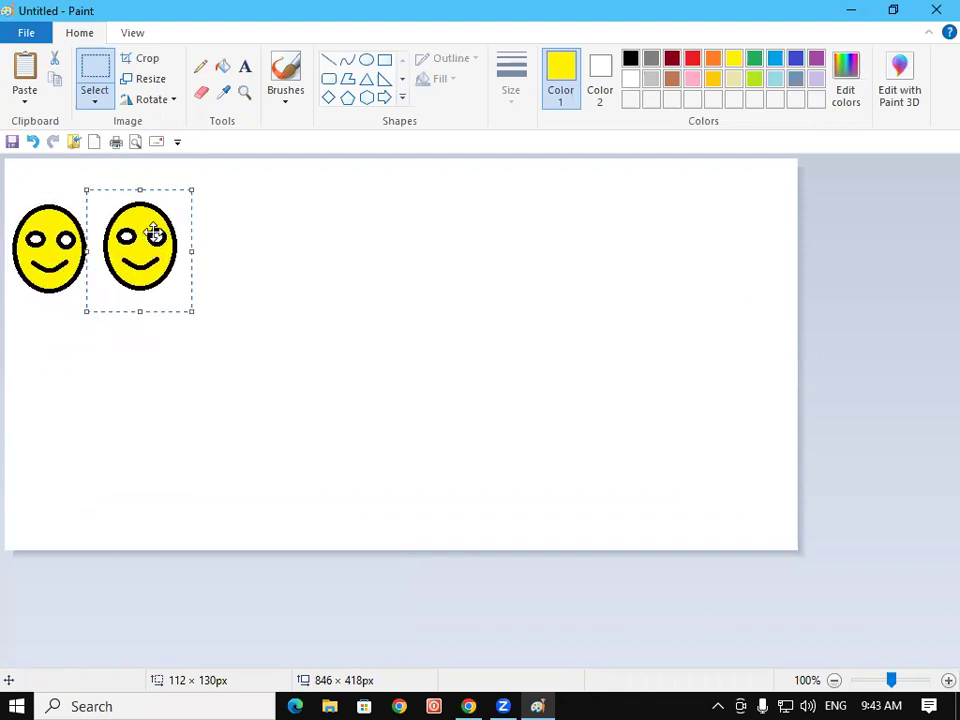
key(Escape)
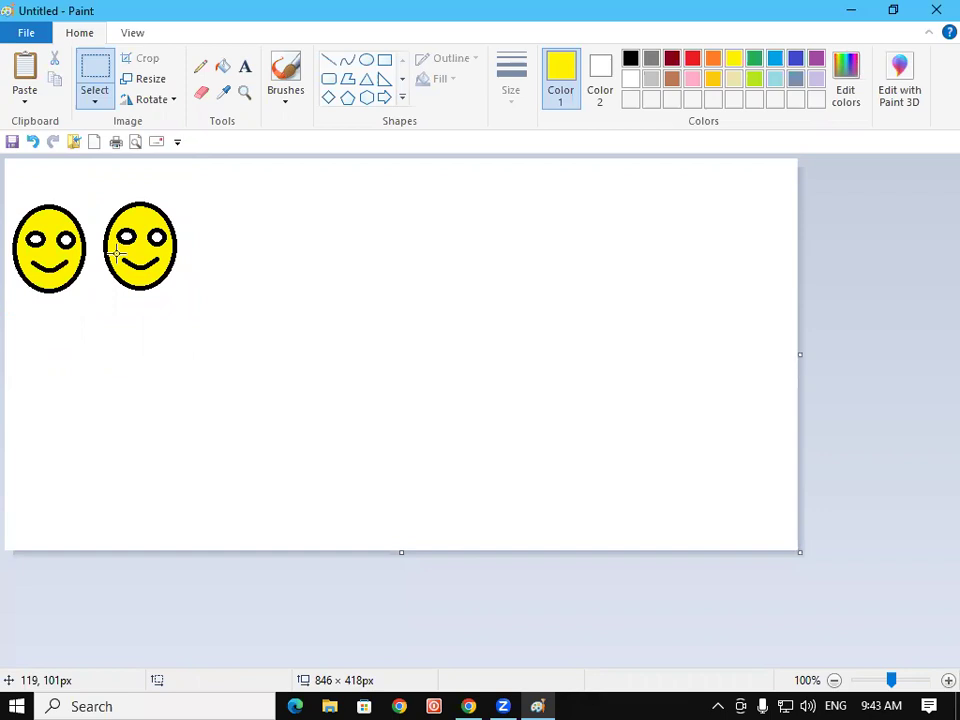
key(ctrl+z)
Step: Select the yellow face with a rectangular selection of about 94 × 119 px and smear a wavy trail of copies across the canvas
drag(10, 187, 96, 297)
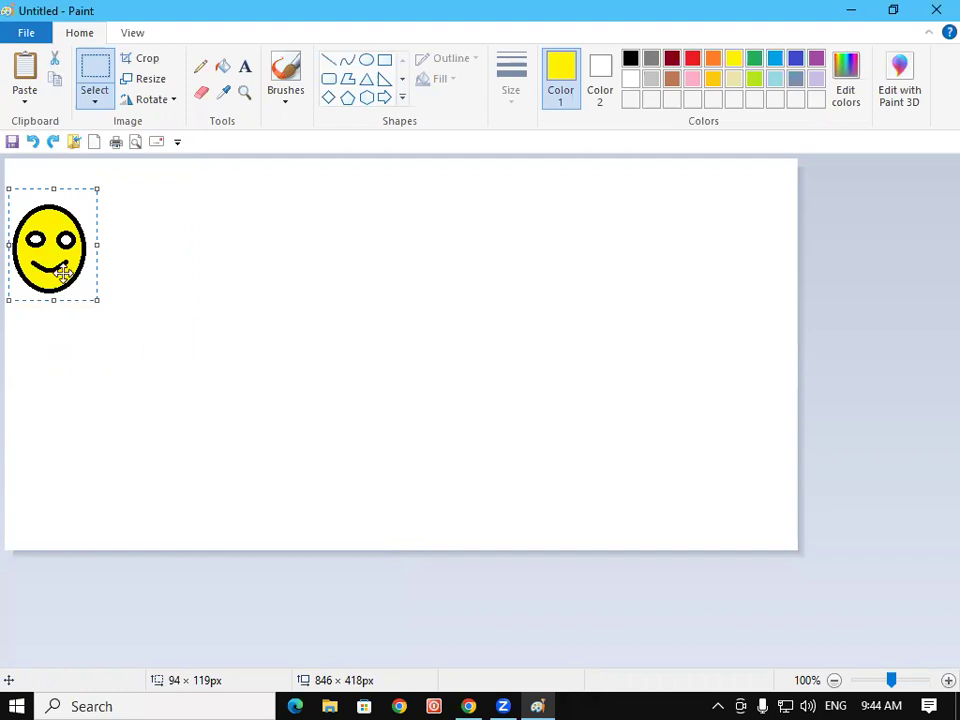
mouse_move(45, 240)
mouse_down()
mouse_move(68, 275)
mouse_move(333, 354)
mouse_move(545, 303)
mouse_move(706, 238)
mouse_up()
click(744, 365)
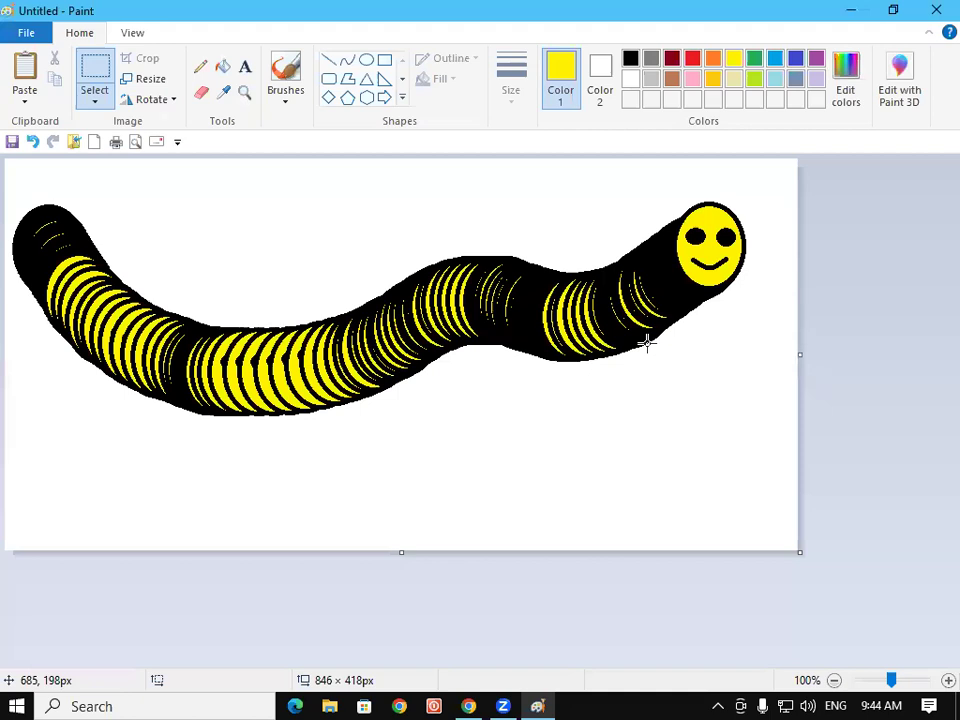
Step: Select the entire picture and delete the trail of face copies
key(ctrl+a)
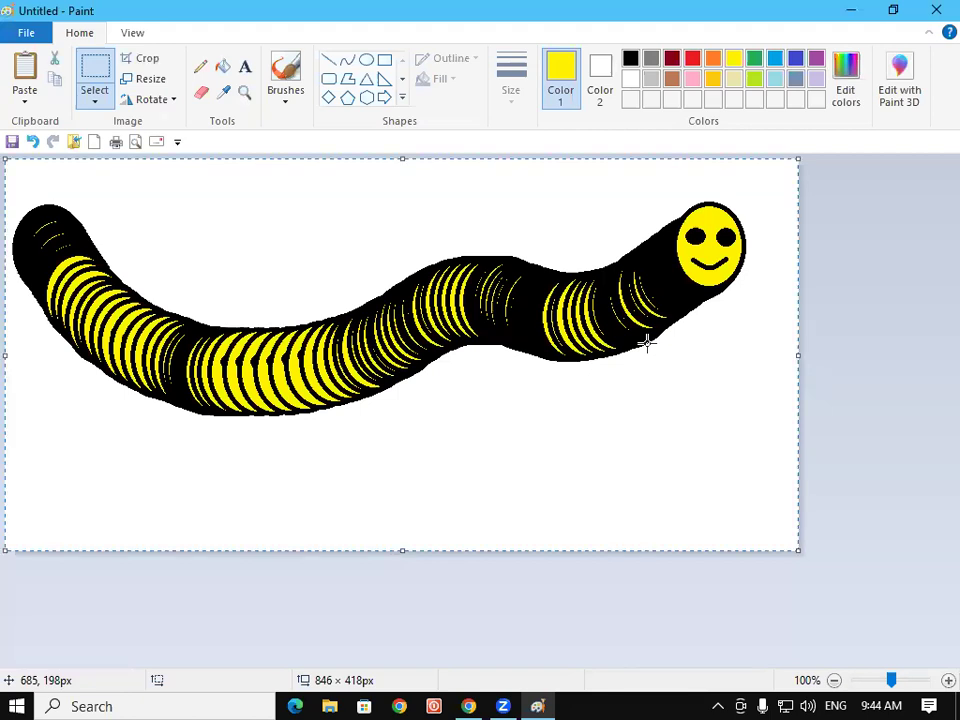
key(Delete)
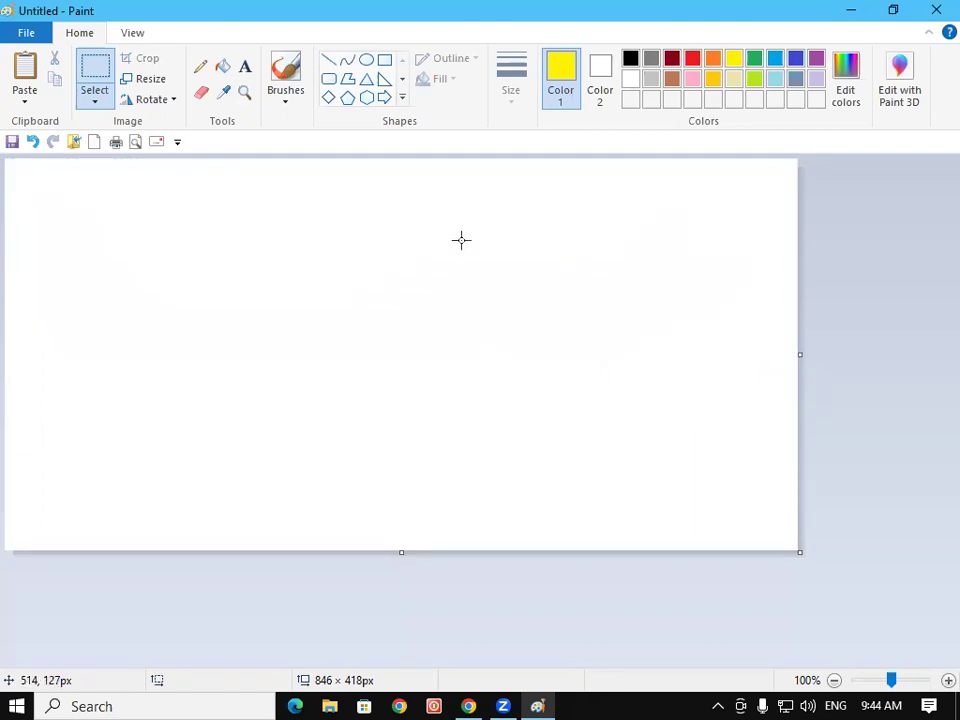
Step: Draw a new black-outlined oval face with two small oval eyes on the left part of the blank canvas
click(629, 59)
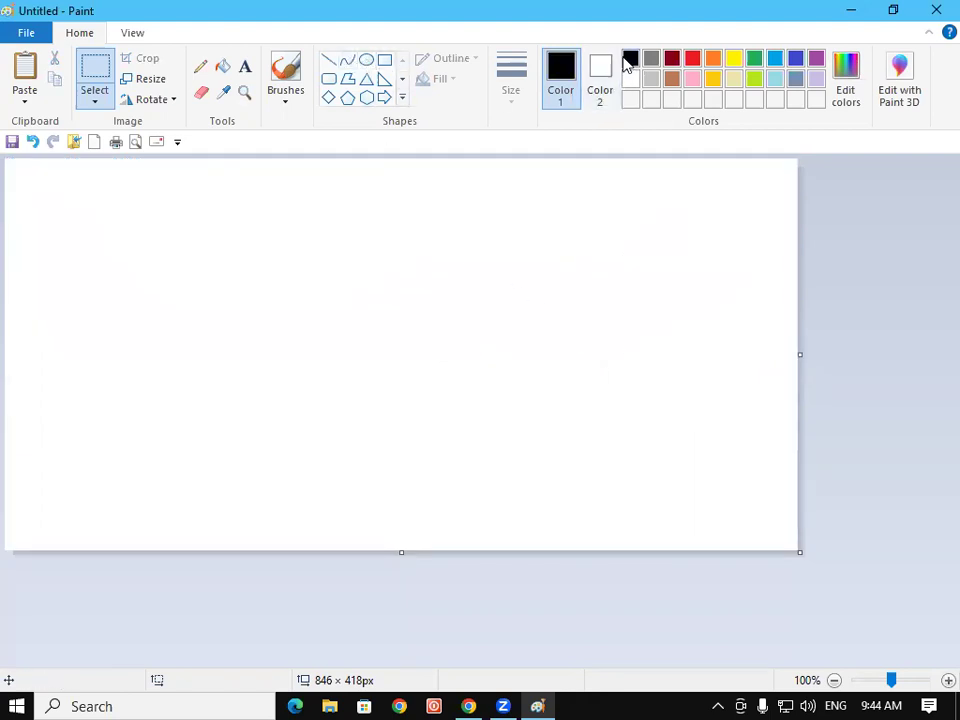
click(368, 62)
drag(58, 242, 135, 342)
click(176, 388)
drag(72, 274, 119, 283)
click(223, 306)
click(188, 320)
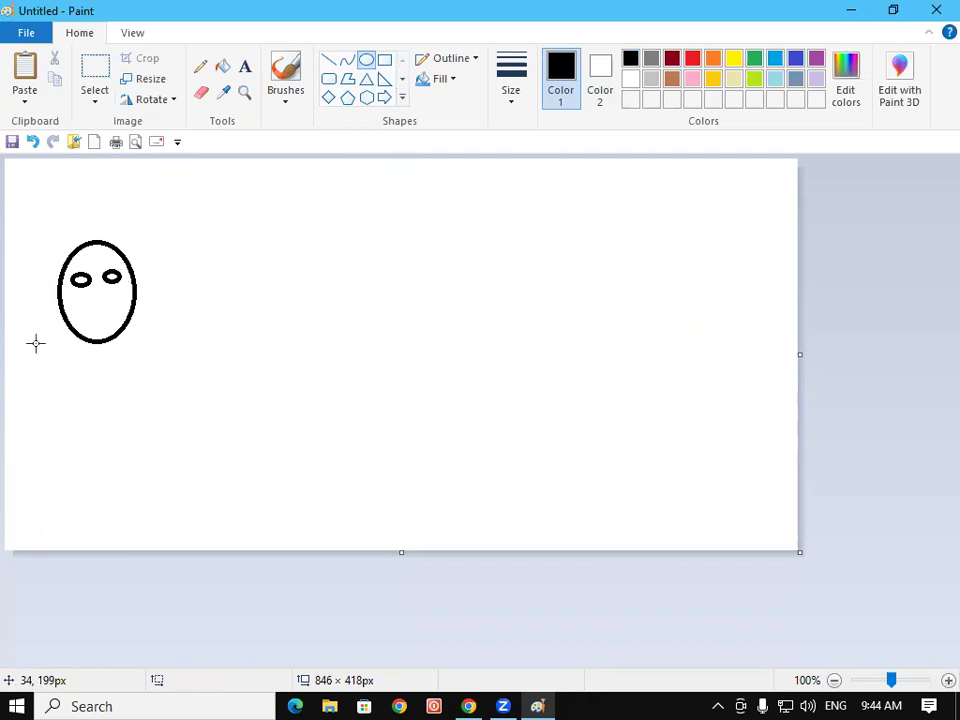
click(348, 66)
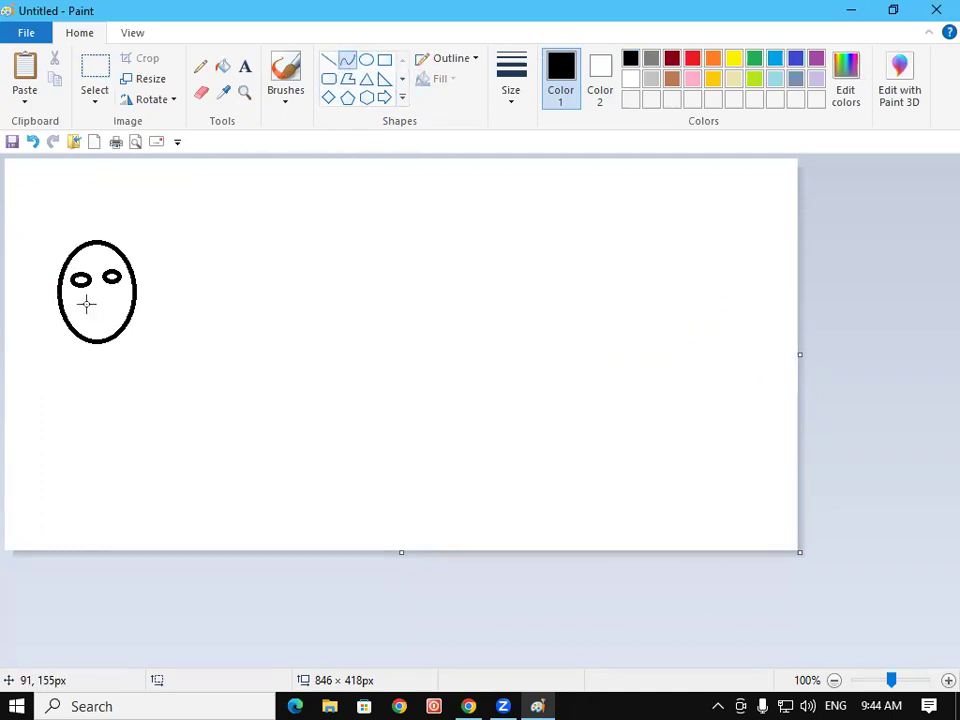
drag(72, 307, 121, 301)
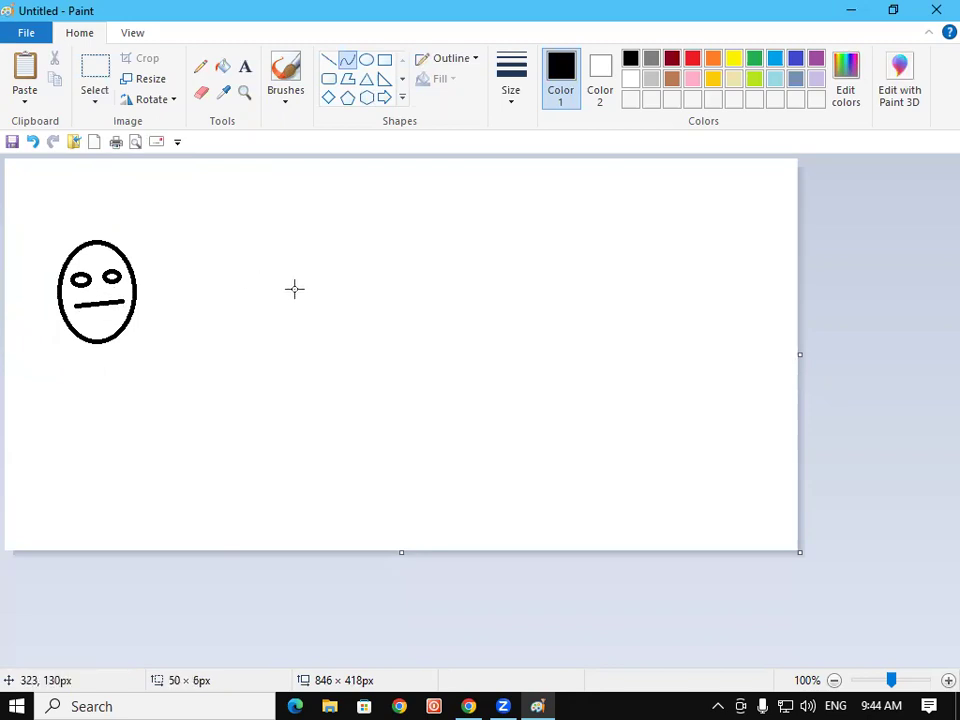
drag(97, 303, 99, 315)
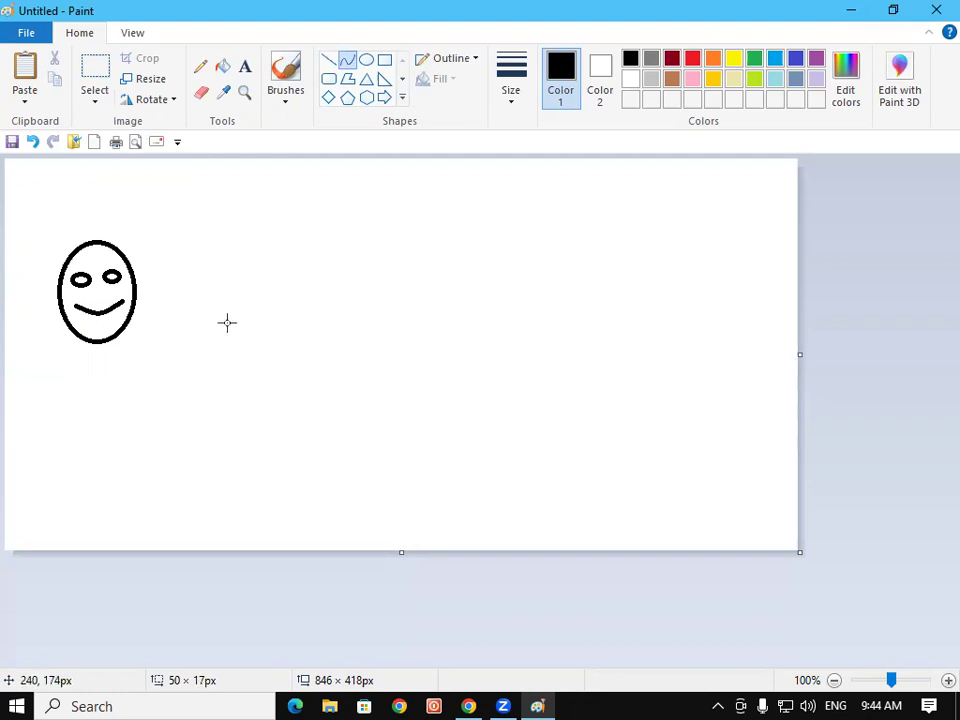
drag(101, 311, 120, 305)
click(234, 386)
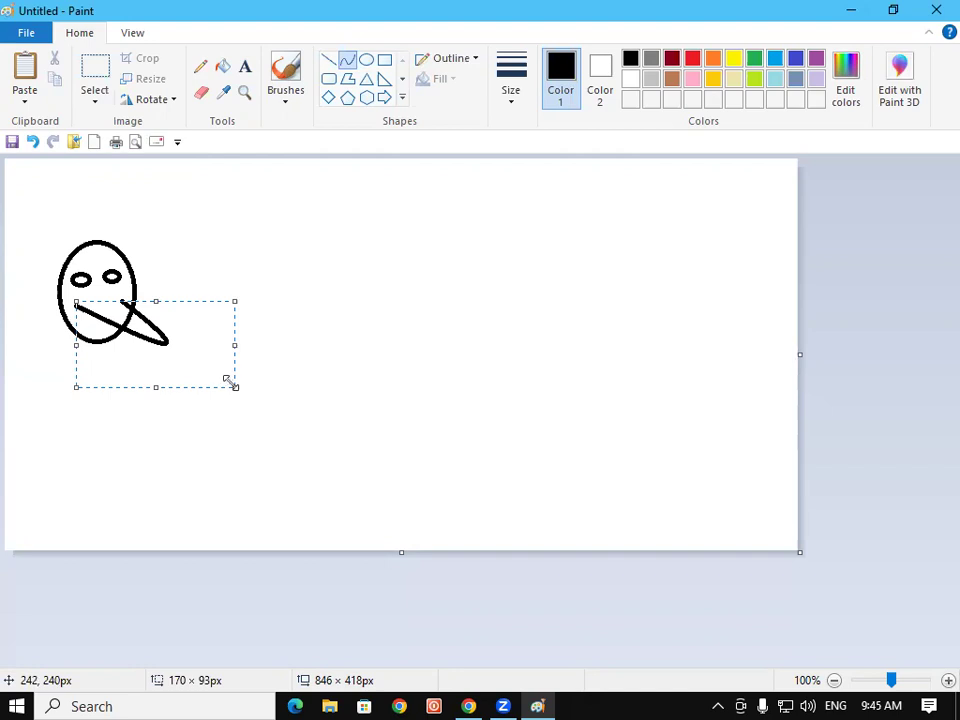
key(ctrl+z)
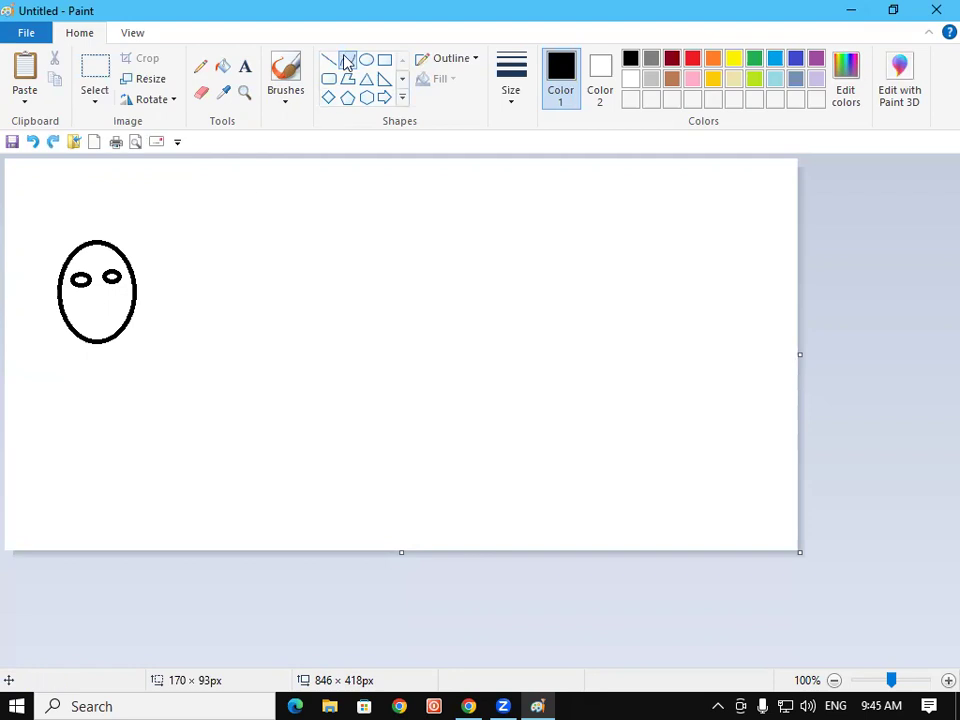
Step: Draw a curved smile about 48 × 19 px beneath the new face's eyes
drag(73, 304, 120, 298)
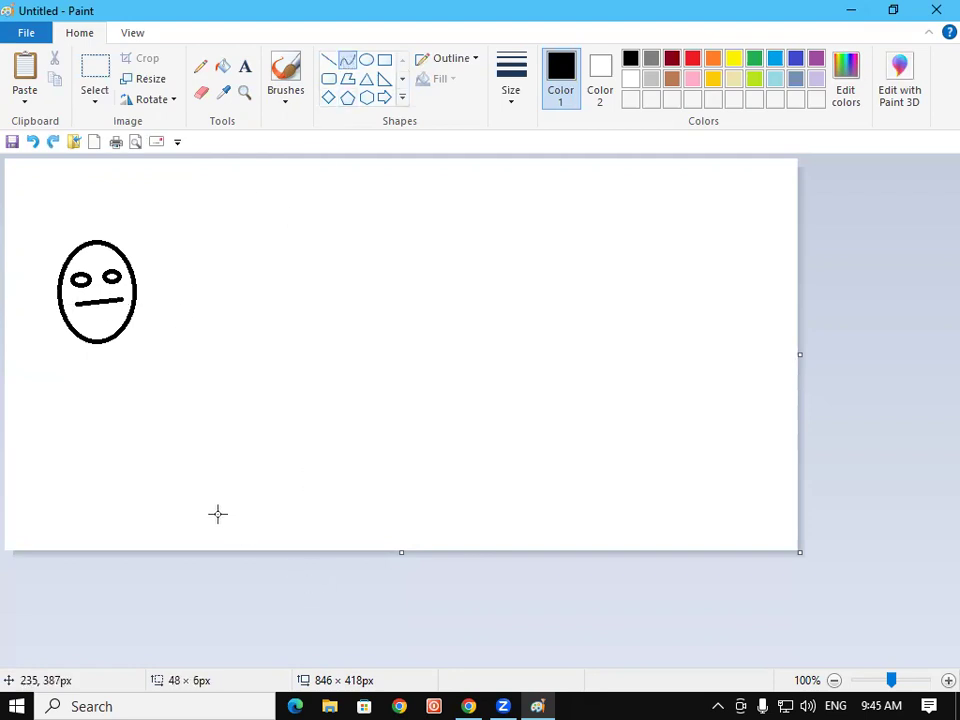
drag(99, 298, 99, 316)
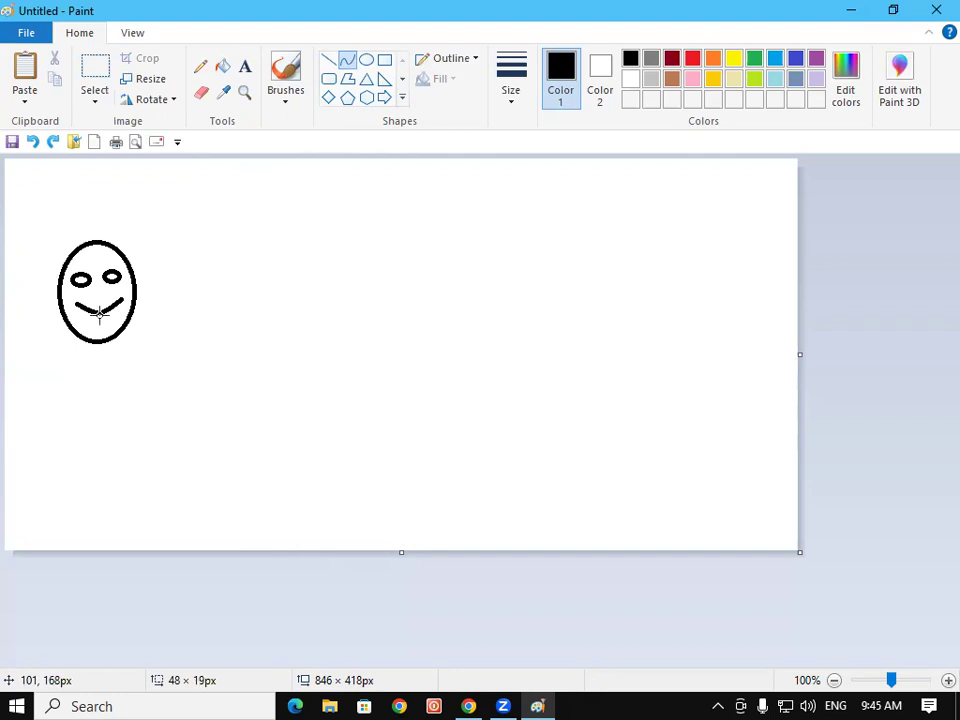
click(99, 316)
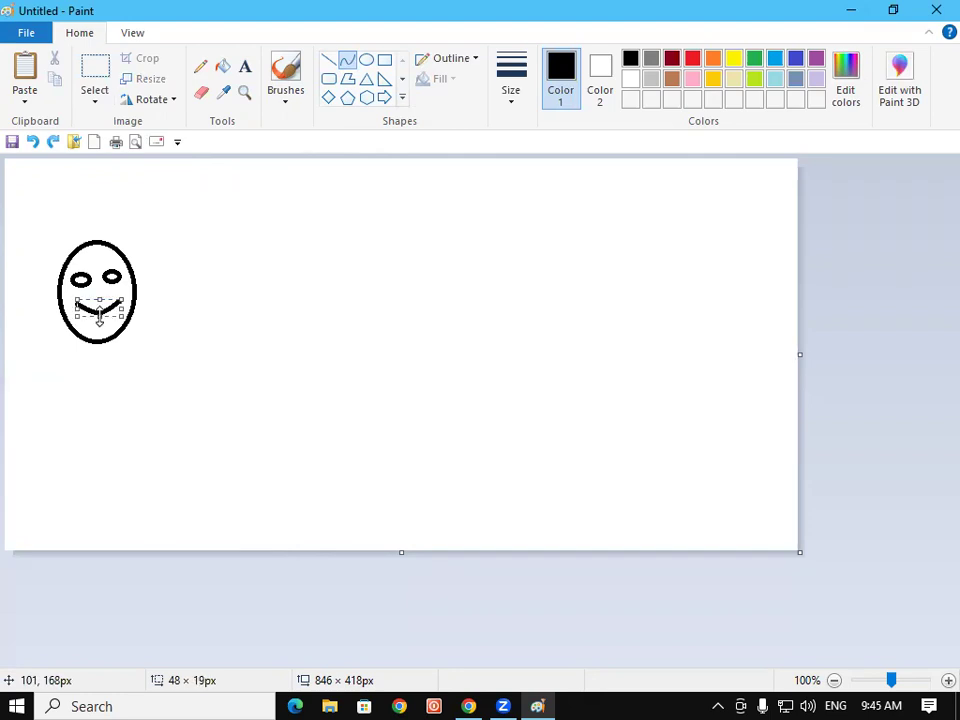
click(118, 367)
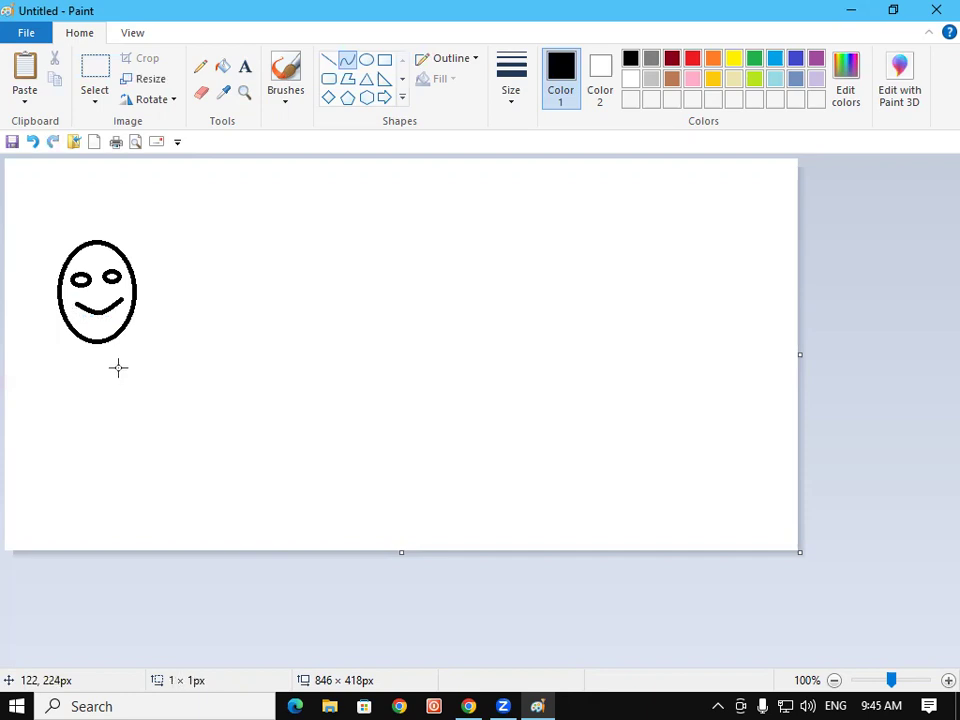
Step: Fill the new face with red around the eyes and mouth
click(223, 67)
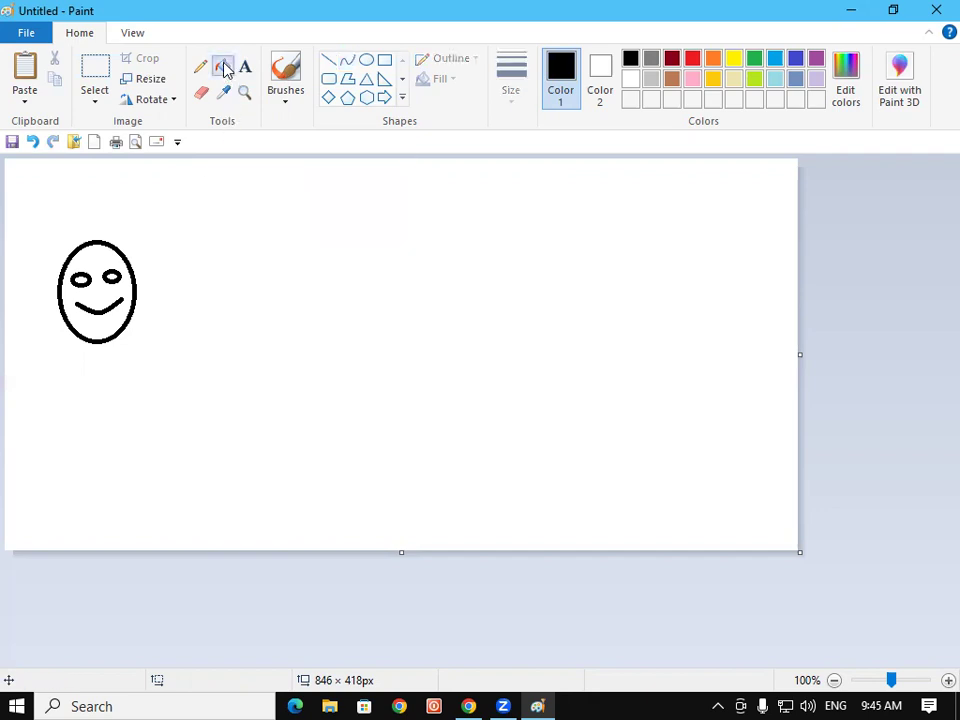
click(694, 58)
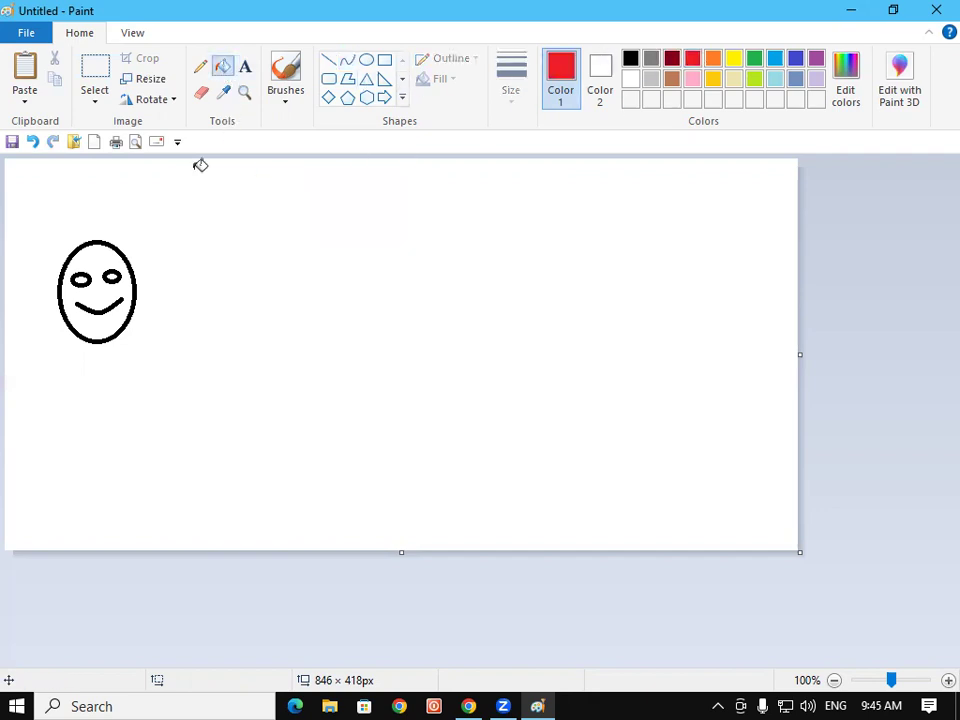
click(103, 250)
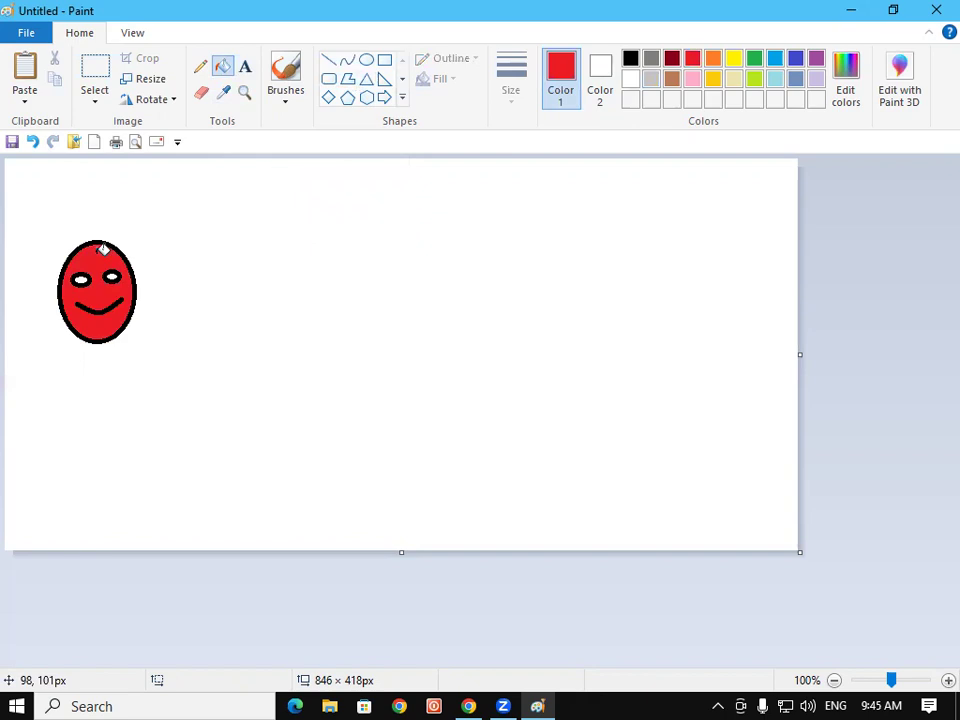
Step: Select the red face with a rectangular selection of about 115 × 131 px and move it across to the right part of the canvas
click(100, 100)
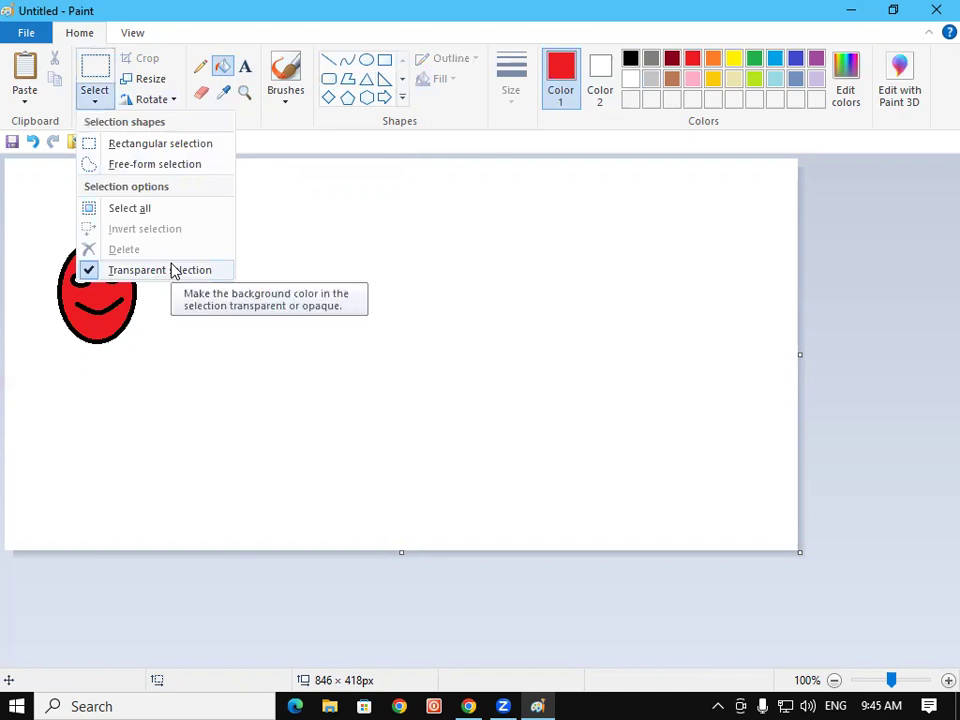
click(158, 152)
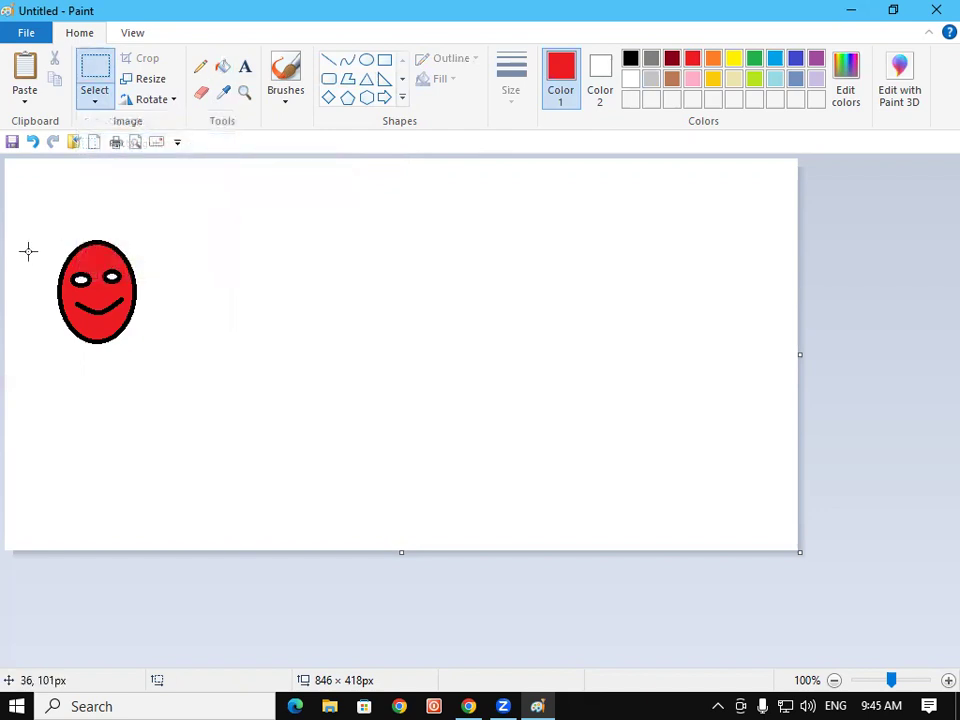
drag(22, 217, 146, 343)
click(146, 296)
drag(44, 229, 152, 350)
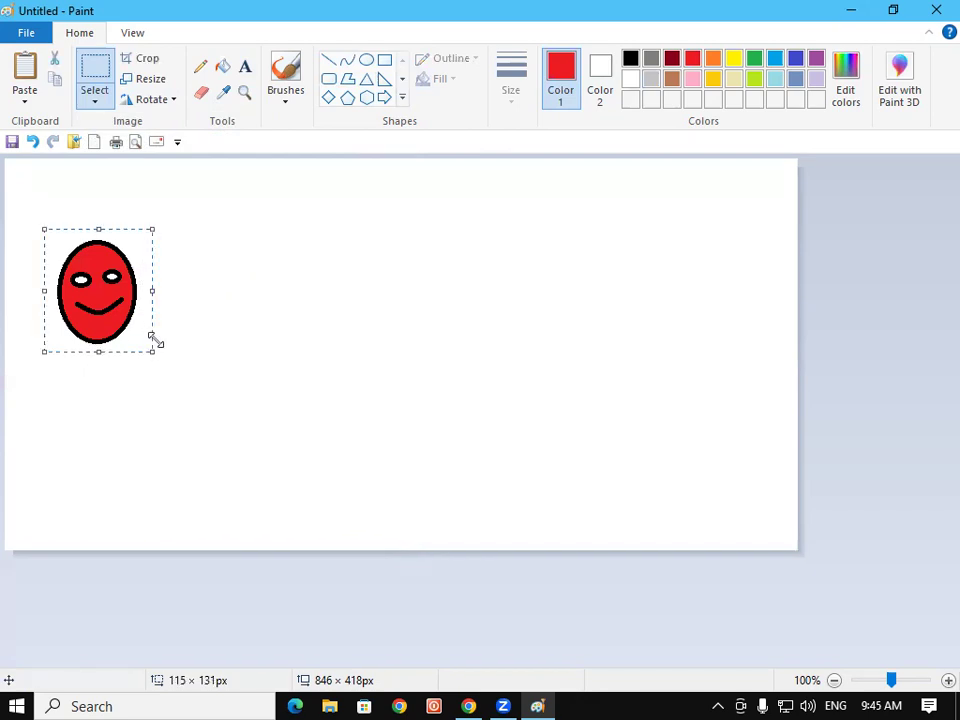
mouse_move(113, 279)
mouse_down()
mouse_move(193, 369)
mouse_move(431, 326)
mouse_move(569, 285)
mouse_move(756, 260)
mouse_up()
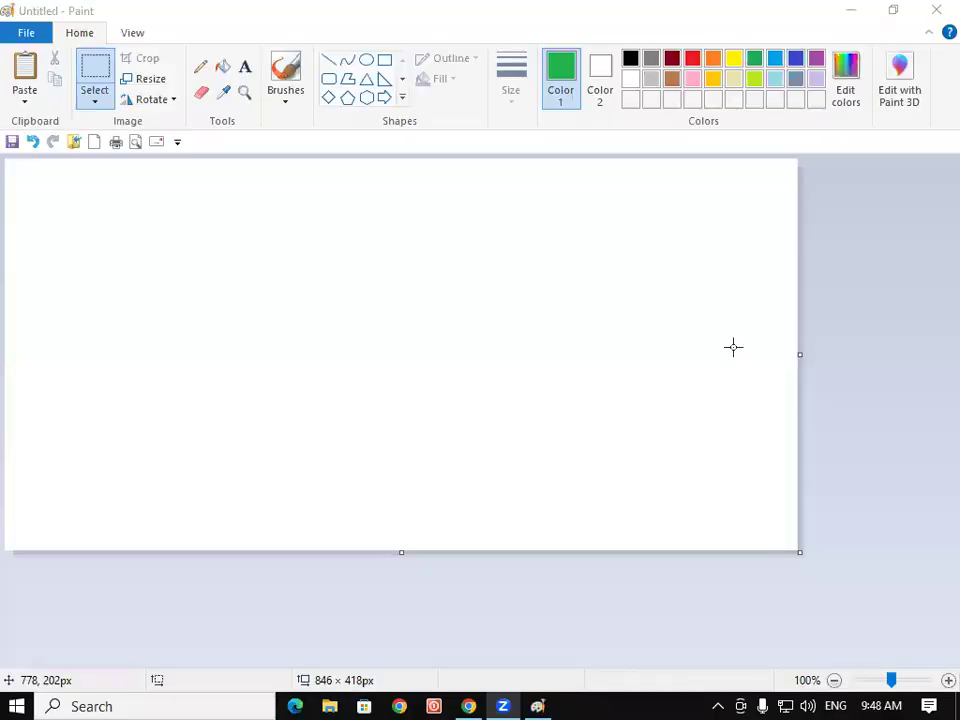
Step: Undo the latest edits one after another, back to the single red face on the left part of the canvas
click(262, 190)
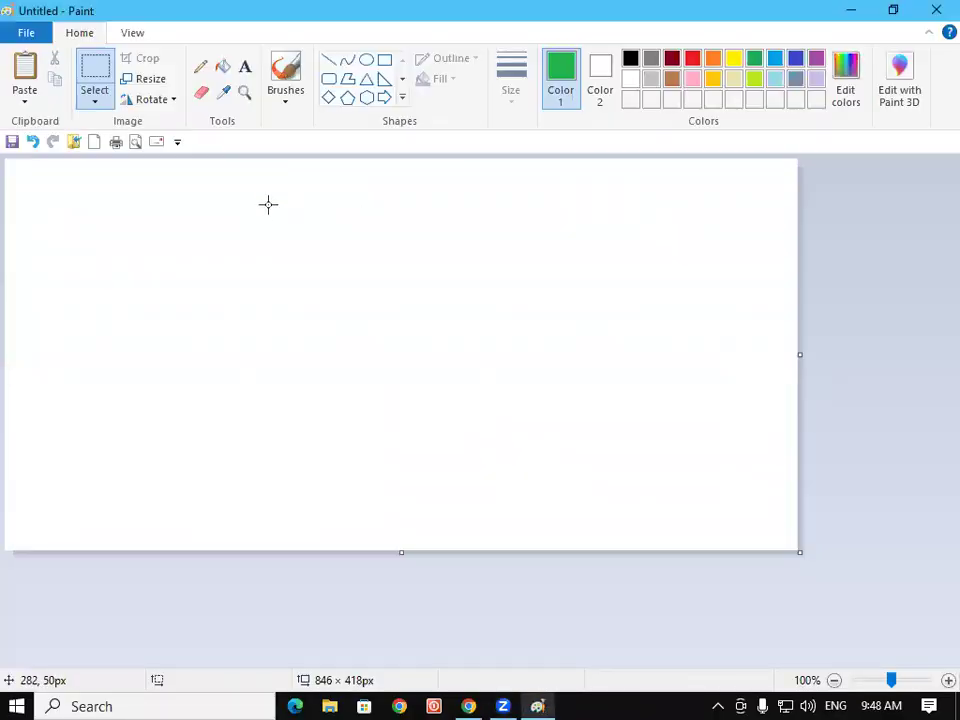
key(ctrl+z)
key(ctrl+z)
key(ctrl+z)
key(ctrl+z)
key(ctrl+z)
key(ctrl+z)
key(ctrl+z)
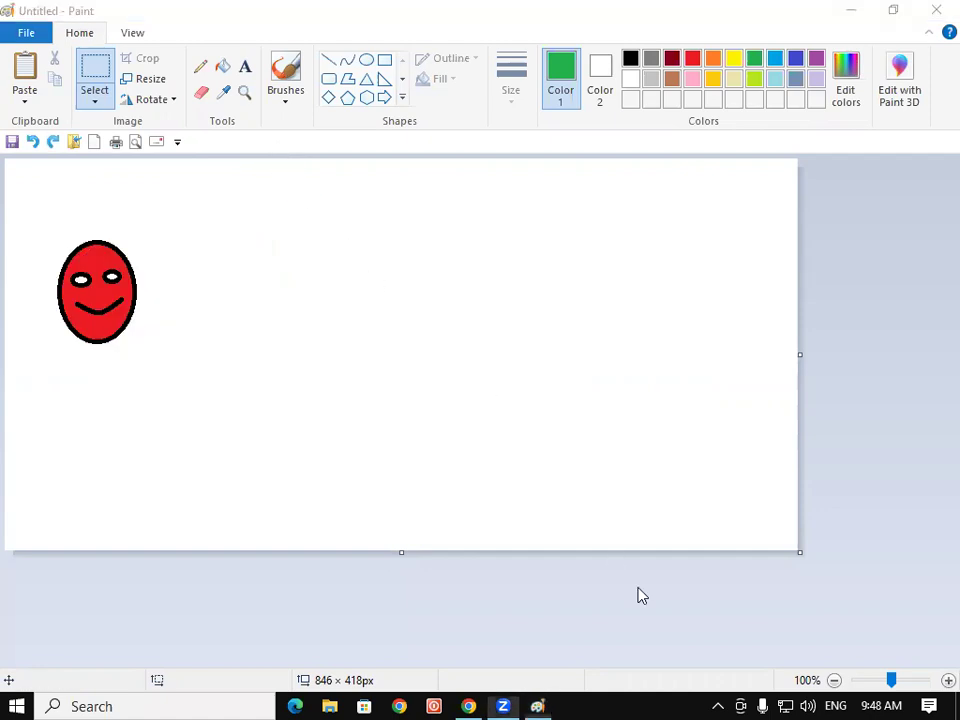
click(356, 388)
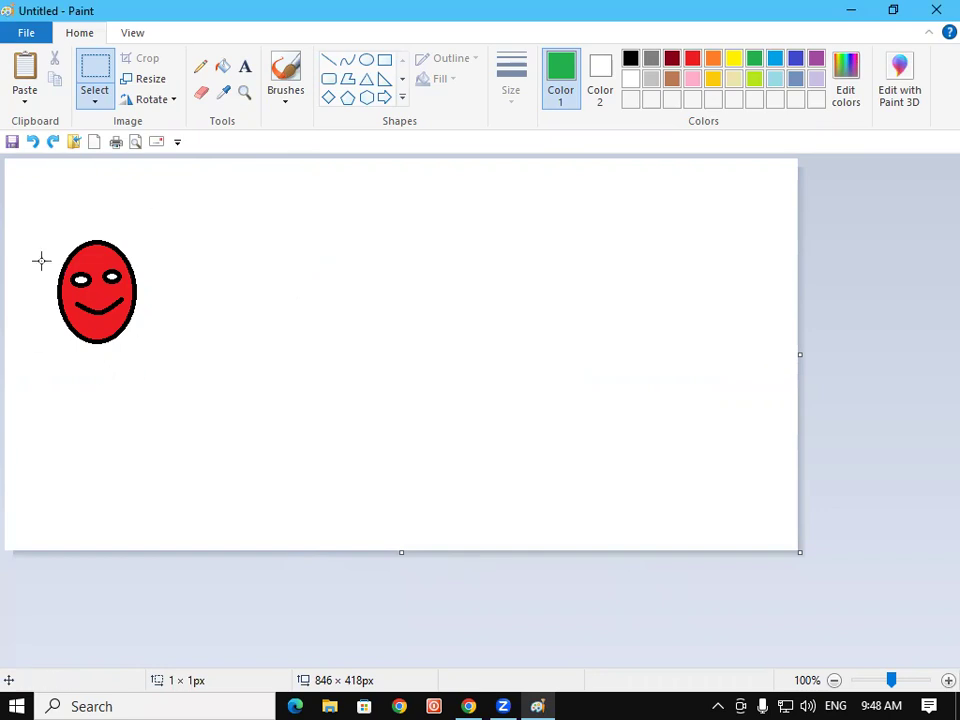
Step: Delete the red face using a rectangular selection of about 117 × 163 px and fill the empty canvas with yellow
click(732, 60)
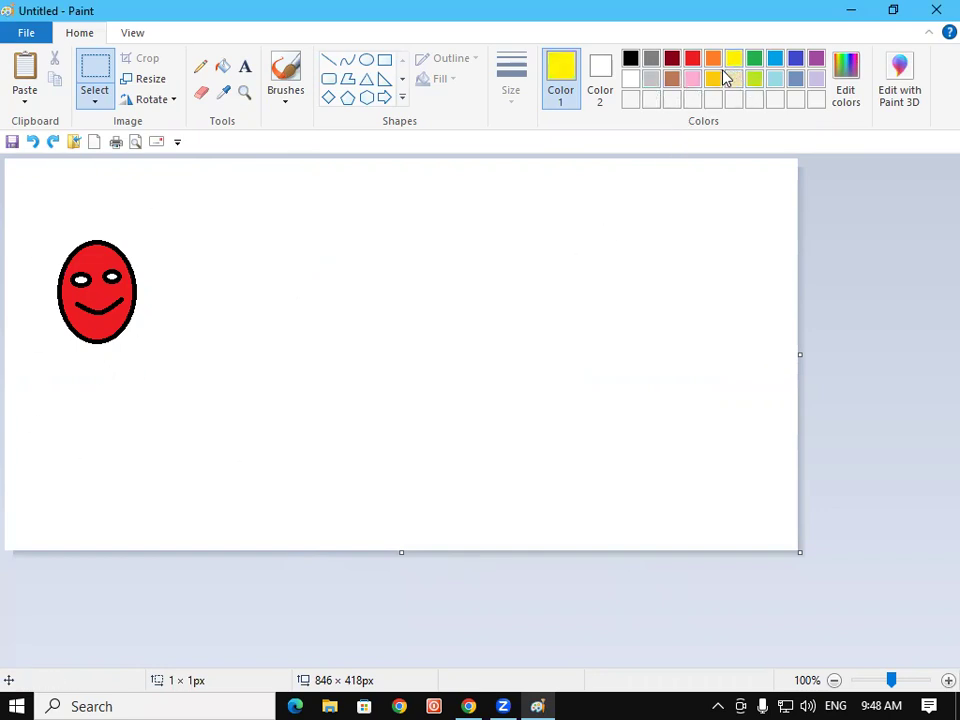
click(780, 706)
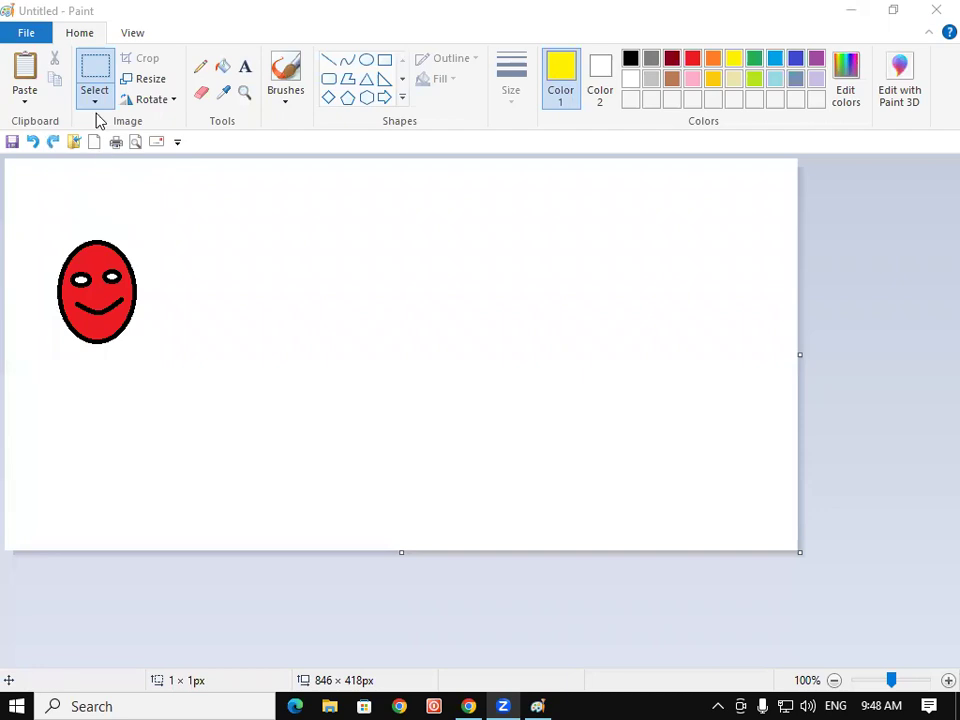
drag(48, 211, 156, 364)
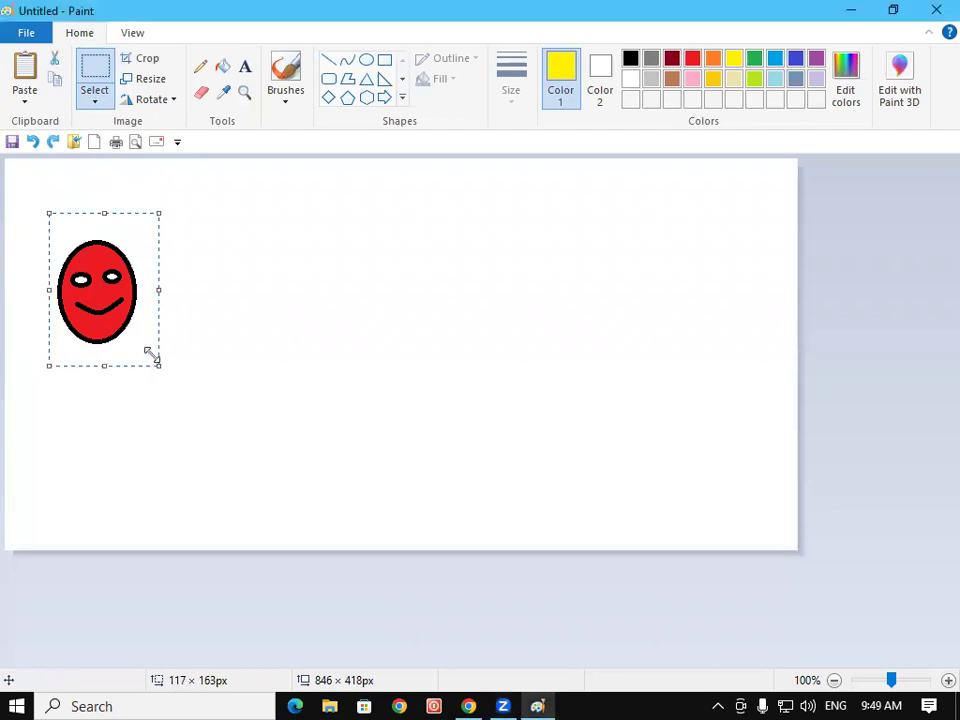
key(Delete)
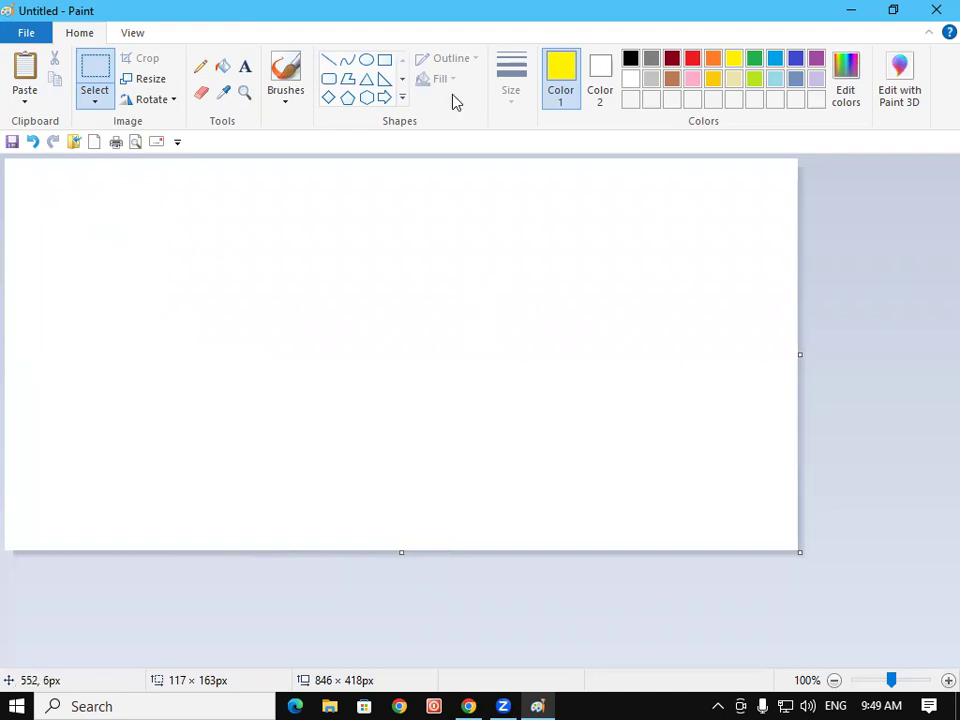
click(222, 67)
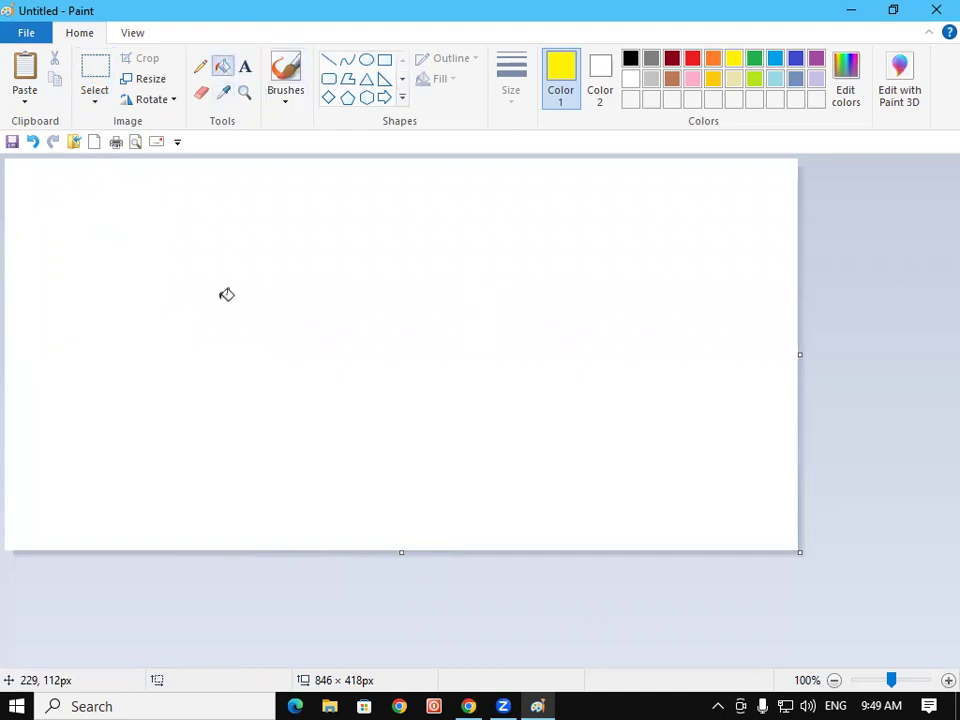
click(234, 309)
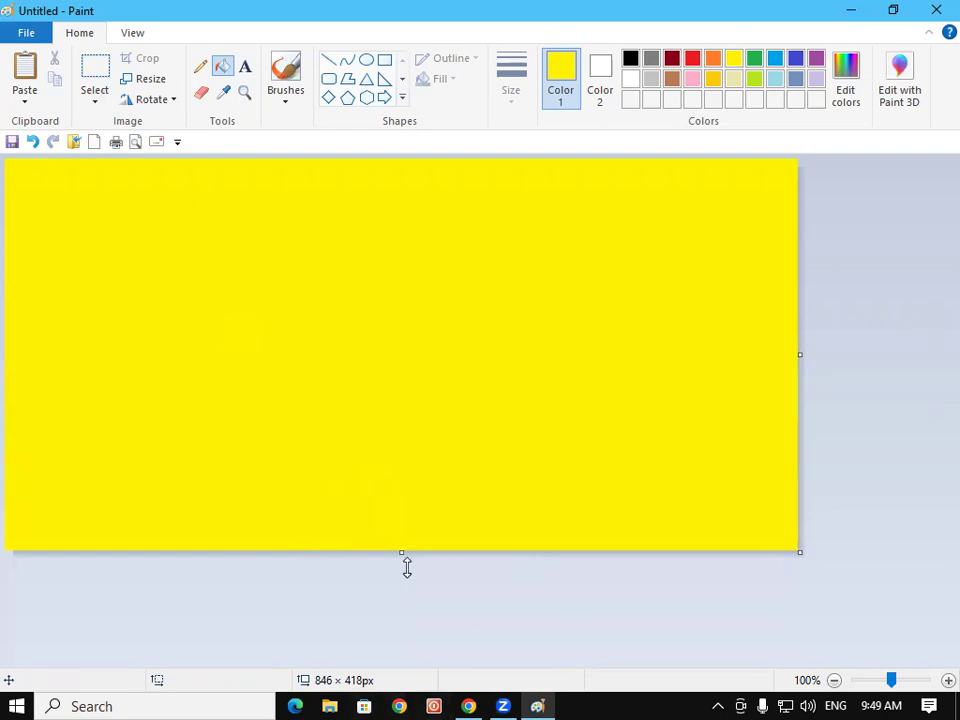
Step: Extend the canvas downward below the yellow area in two stages, to 846 × 598 px and 846 × 659 px
drag(405, 565, 399, 697)
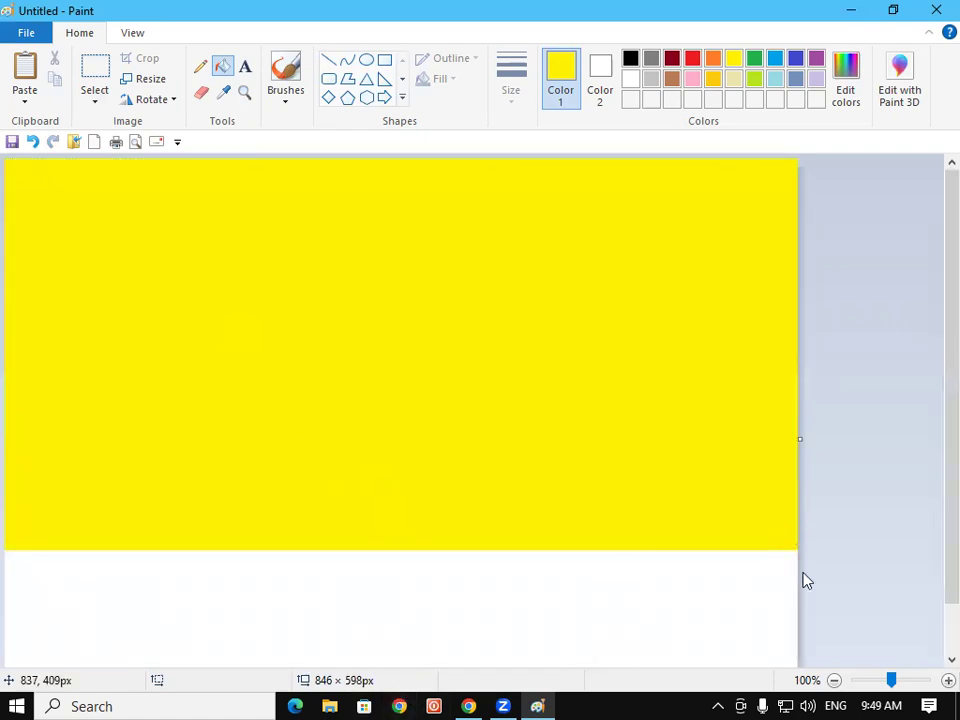
scroll(932, 639, down, 1)
scroll(932, 639, up, 1)
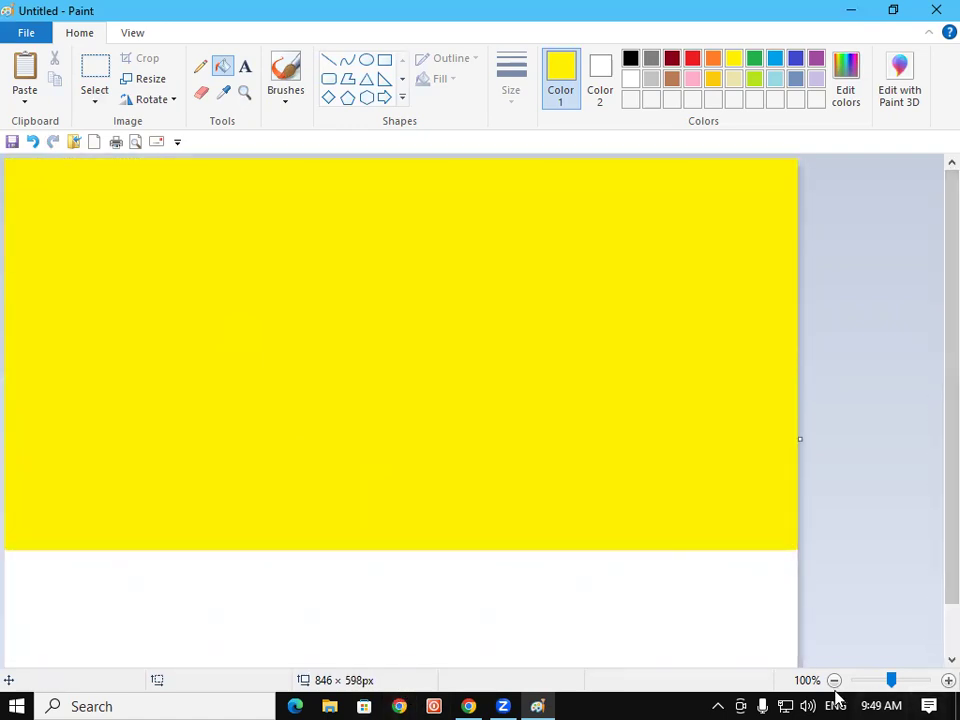
click(936, 587)
scroll(936, 587, down, 1)
drag(403, 666, 405, 700)
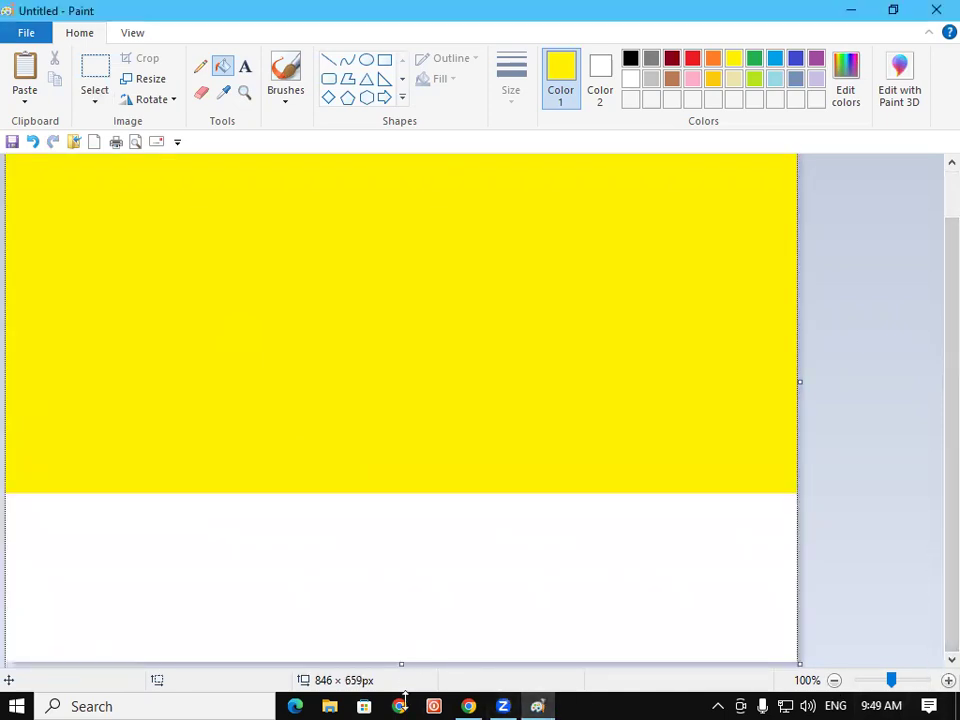
scroll(934, 600, down, 1)
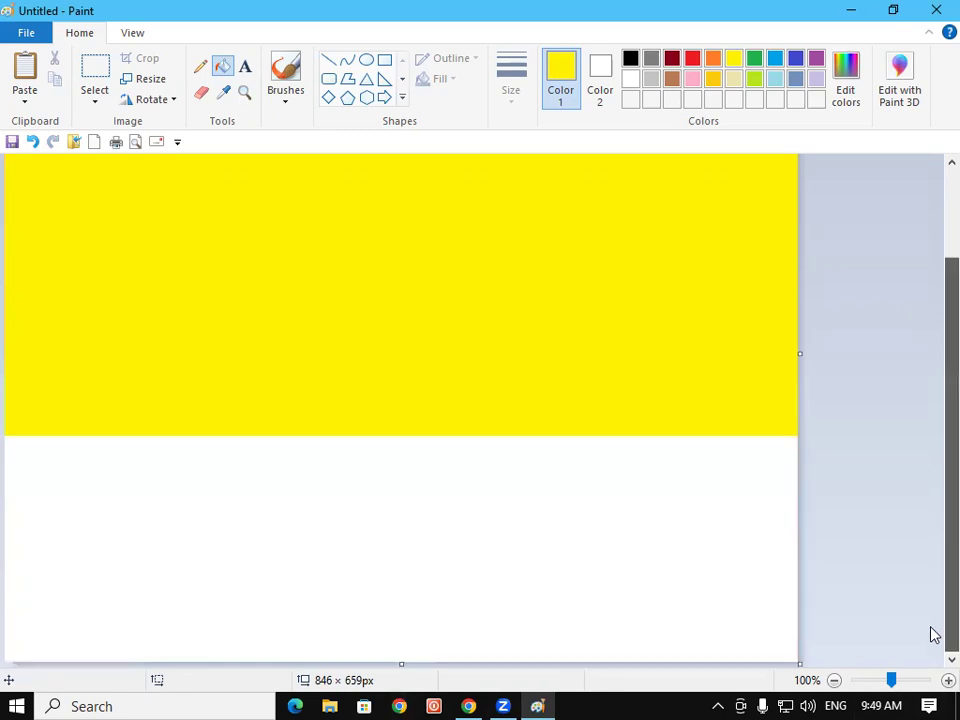
scroll(933, 444, up, 2)
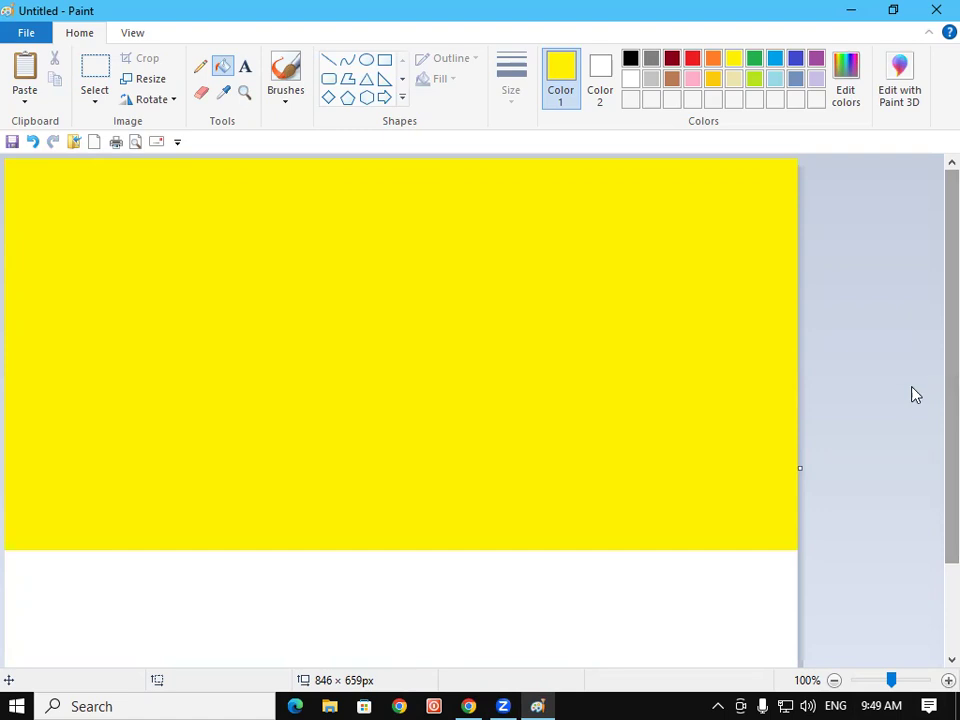
Step: Undo all available edits, including the canvas extensions and the yellow fill, back to the blank white canvas
click(32, 142)
click(32, 142)
click(32, 142)
click(32, 142)
click(32, 142)
click(32, 142)
click(32, 142)
click(32, 142)
click(32, 142)
click(32, 142)
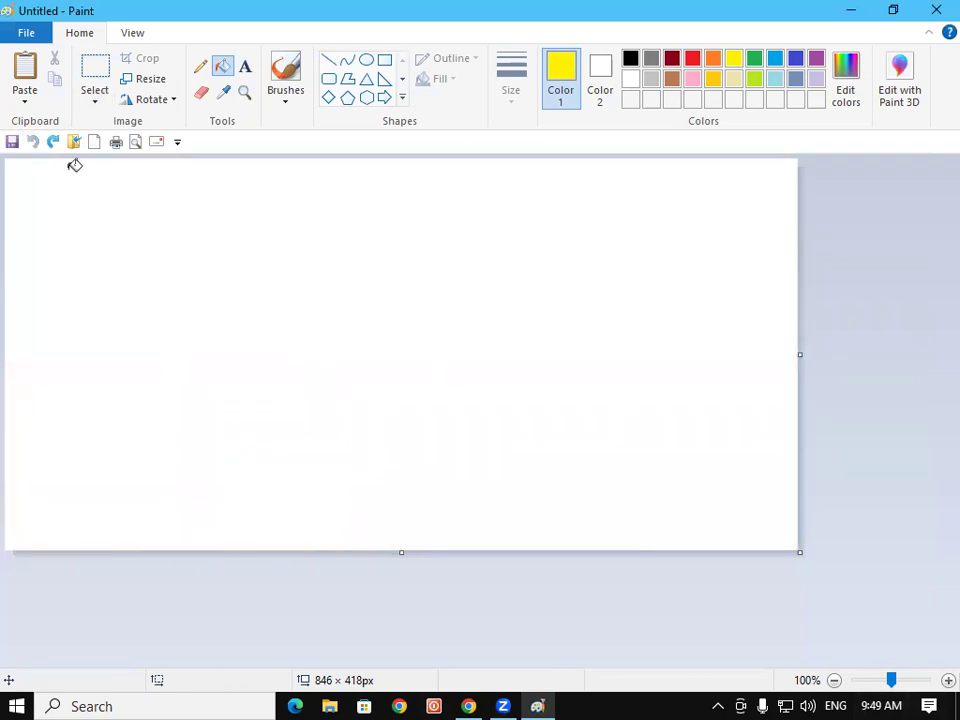